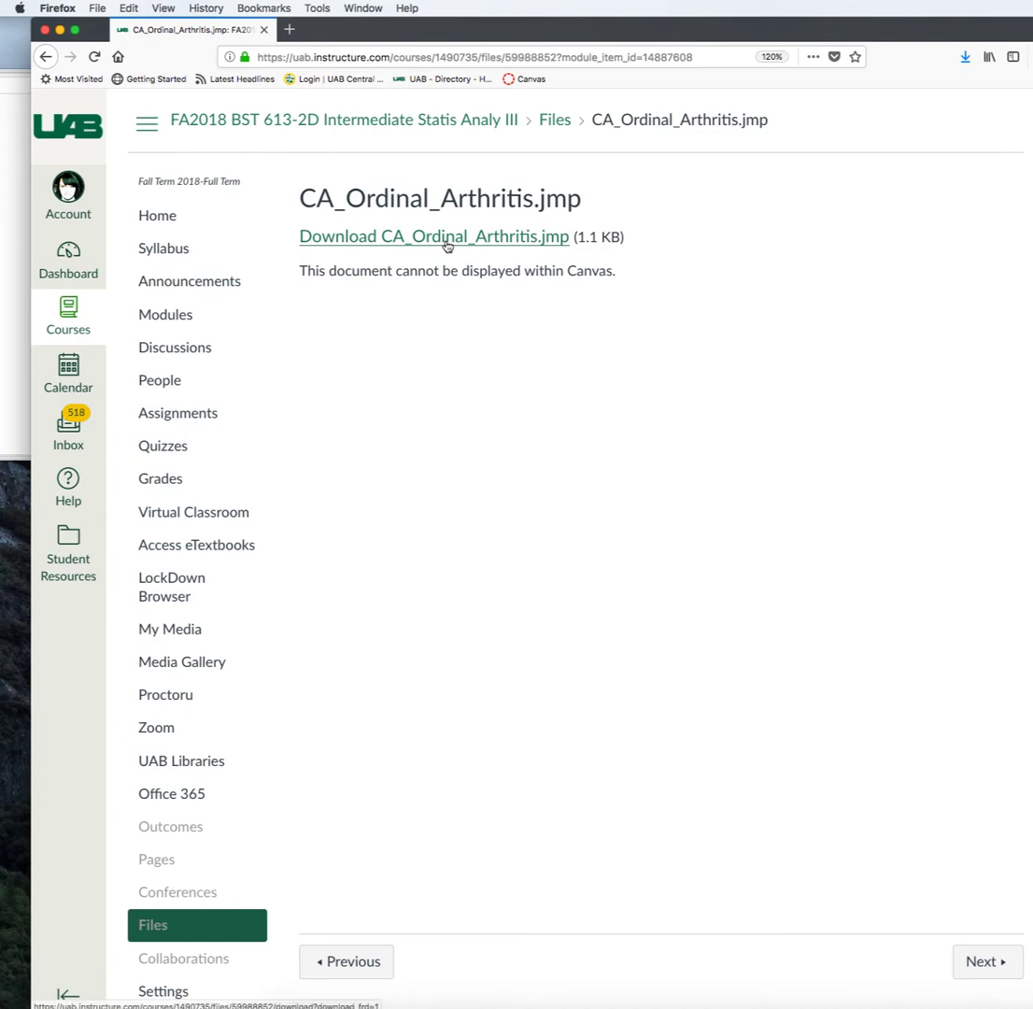
Download CA_Ordinal_Arthritis.jmp from the course files page and open it in JMP Pro 13.
{"action": "left_click", "coordinate": [446, 239]}
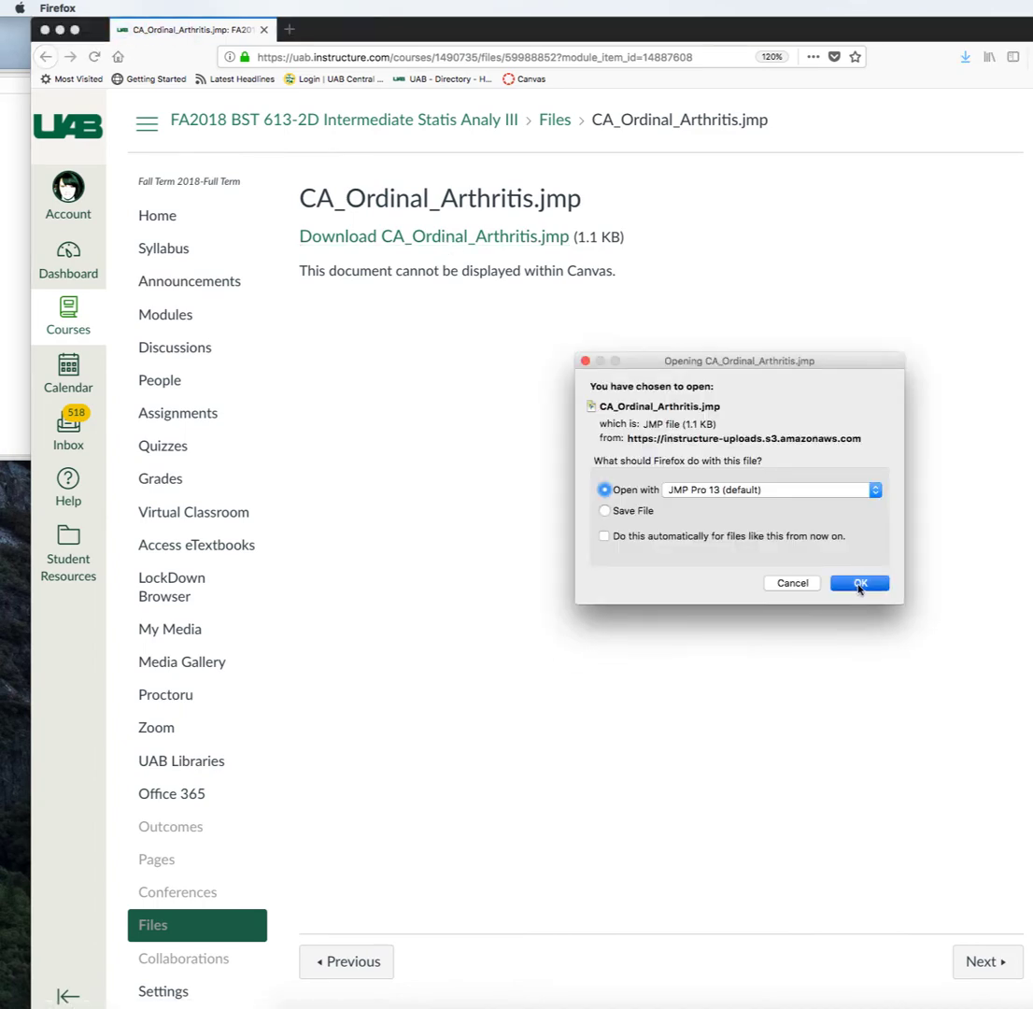
{"action": "left_click", "coordinate": [861, 584]}
{"action": "left_click_drag", "start_coordinate": [554, 137], "coordinate": [531, 79]}
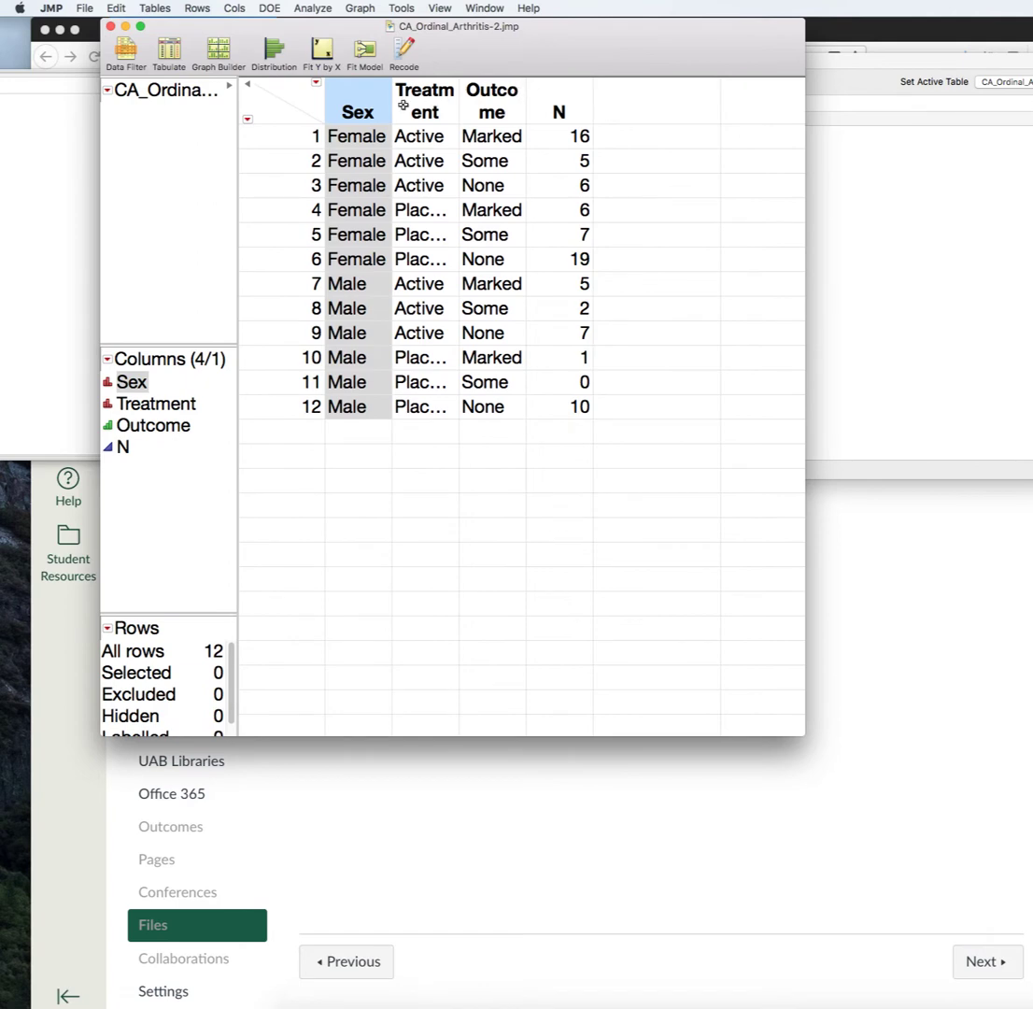
Widen the Sex, Treatment and Outcome columns to fit their full names and values, and enlarge the data table window.
{"action": "left_click_drag", "start_coordinate": [391, 99], "coordinate": [441, 105]}
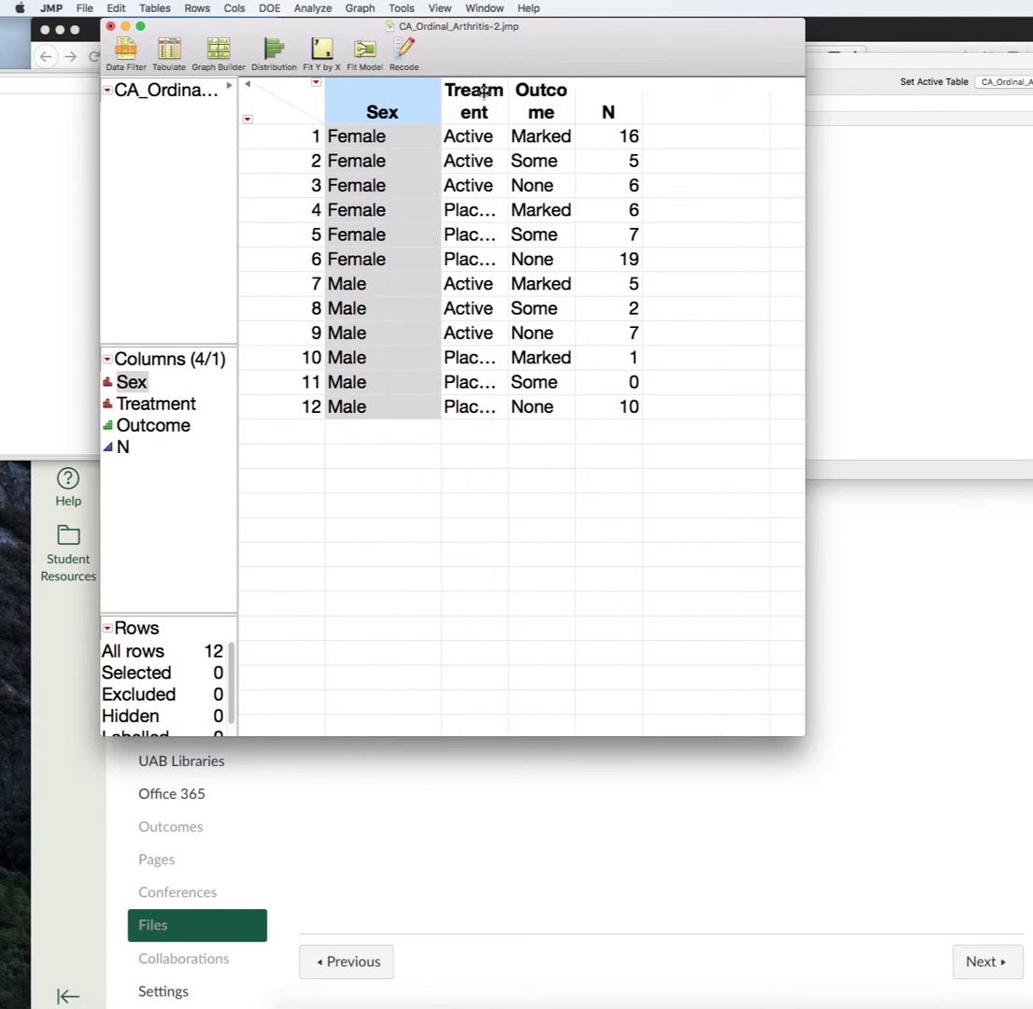
{"action": "left_click_drag", "start_coordinate": [505, 100], "coordinate": [576, 100]}
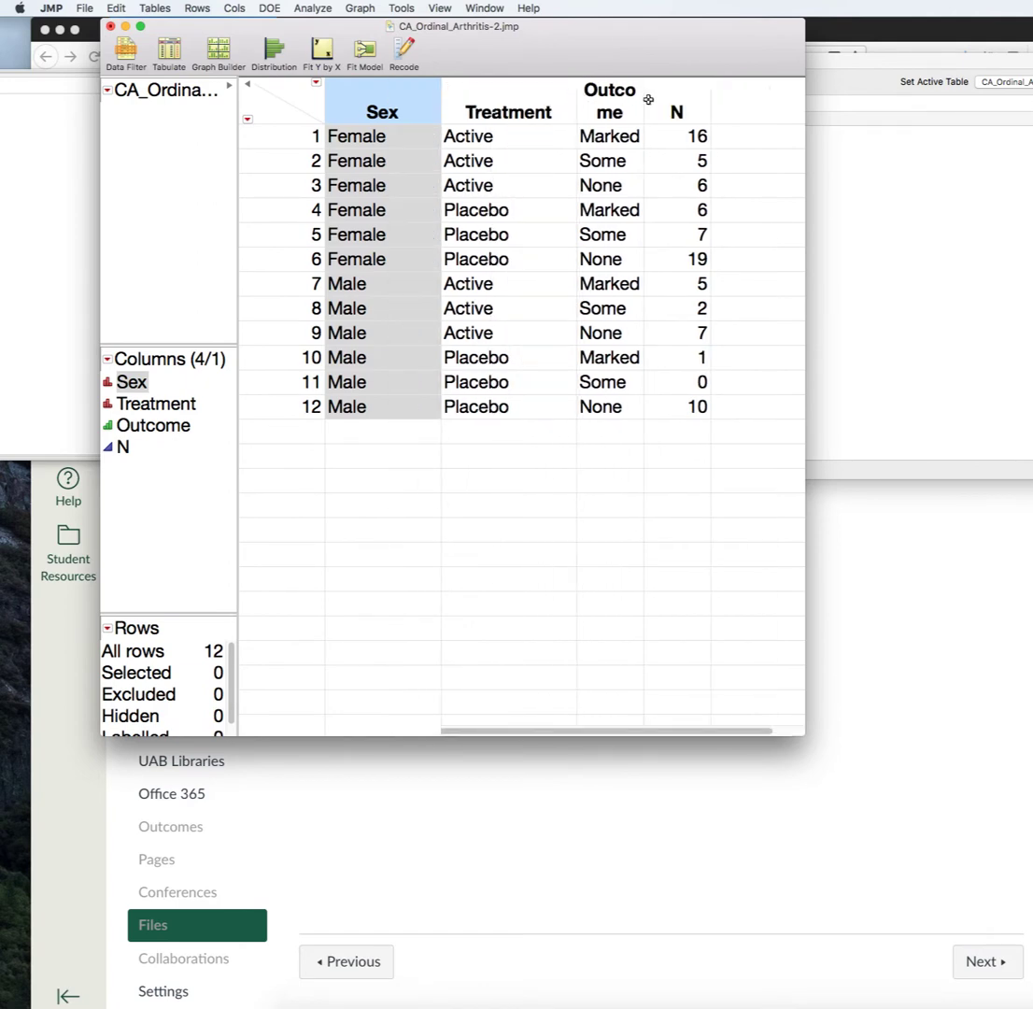
{"action": "left_click_drag", "start_coordinate": [644, 100], "coordinate": [733, 85]}
{"action": "left_click_drag", "start_coordinate": [805, 106], "coordinate": [874, 104]}
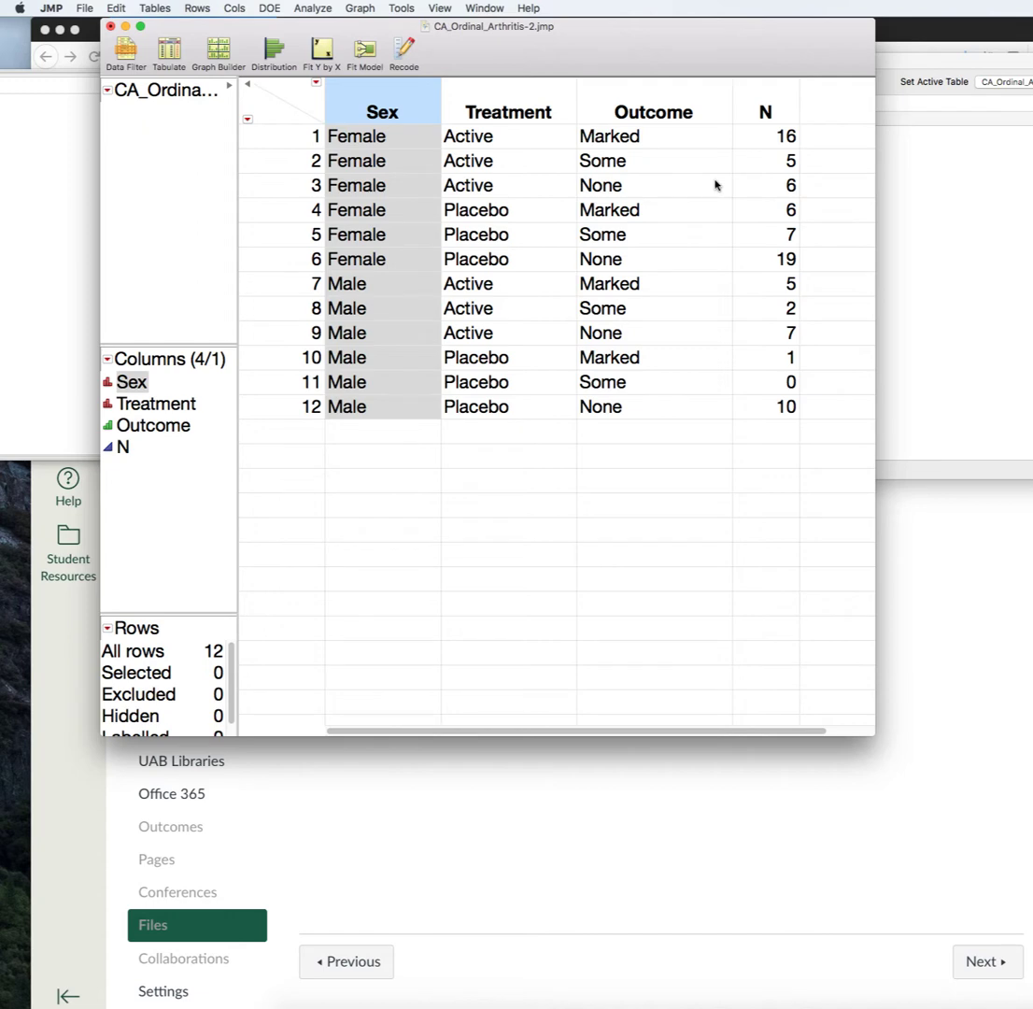
Add a Value Ordering property to the Outcome column with the order Marked, Some, None, and check that the property is listed.
{"action": "left_click", "coordinate": [630, 88]}
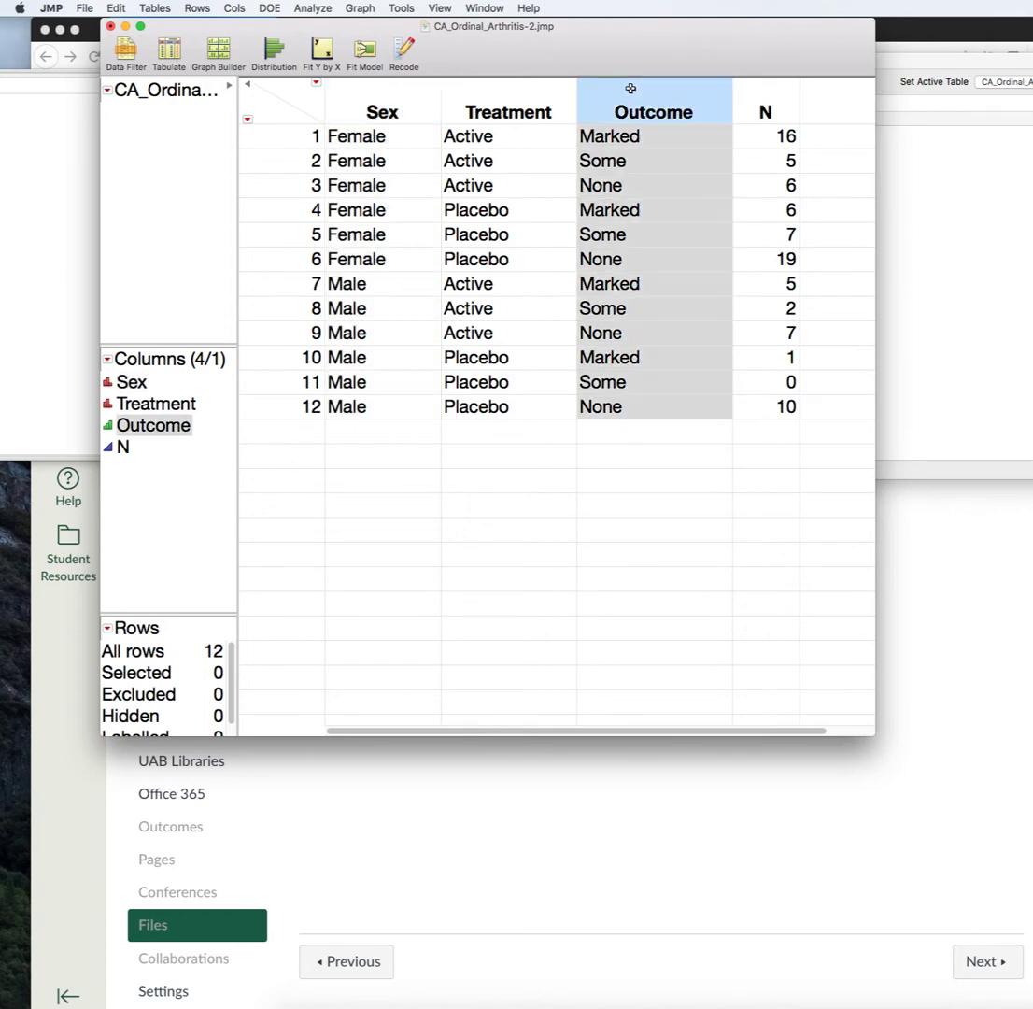
{"action": "left_click", "coordinate": [233, 8]}
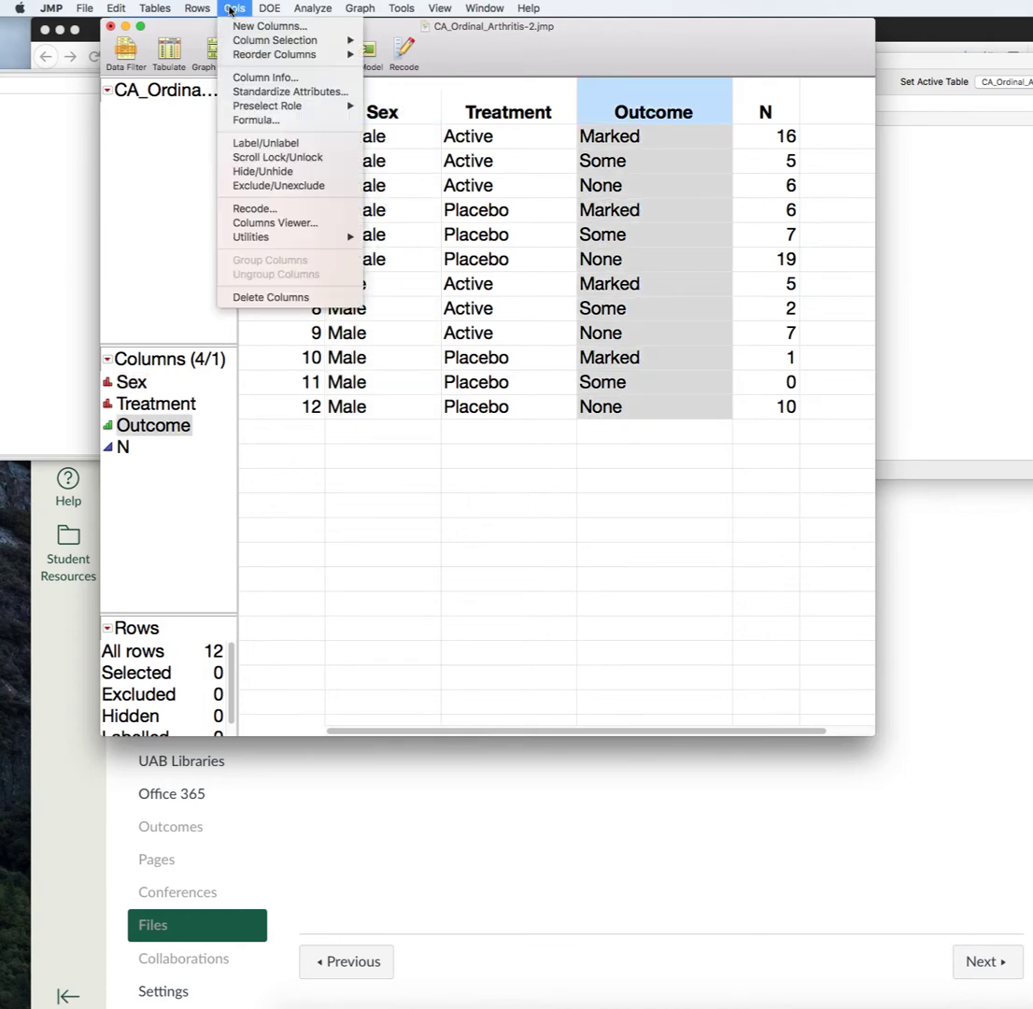
{"action": "left_click", "coordinate": [299, 82]}
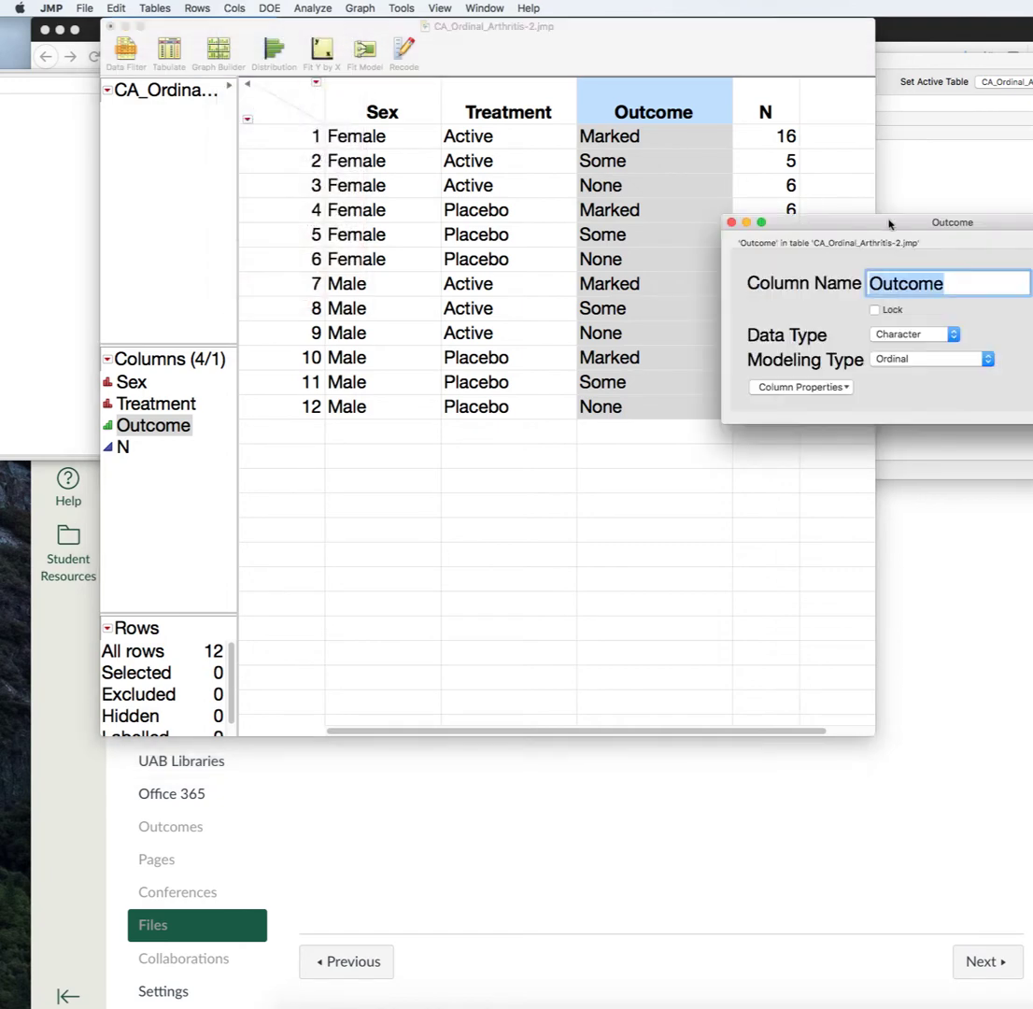
{"action": "left_click_drag", "start_coordinate": [789, 222], "coordinate": [470, 124]}
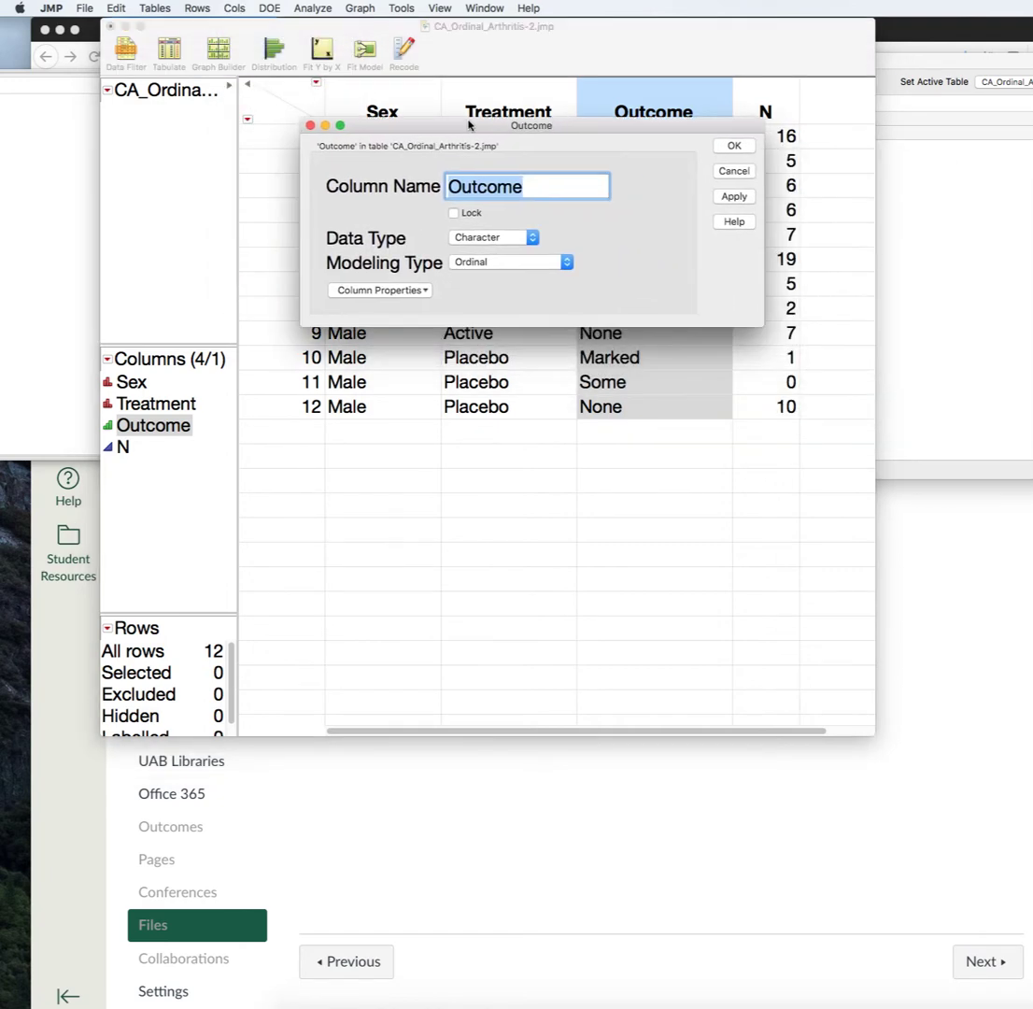
{"action": "left_click", "coordinate": [424, 292]}
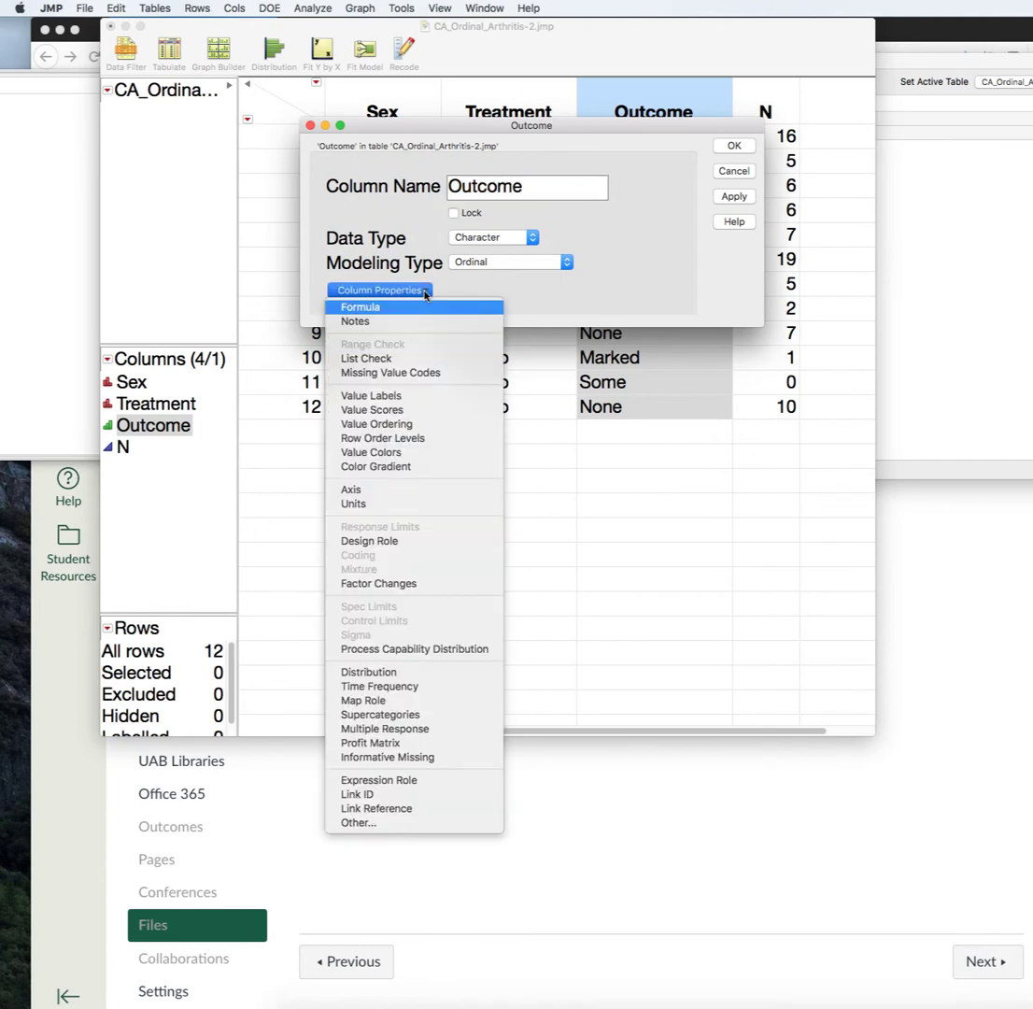
{"action": "left_click", "coordinate": [427, 425]}
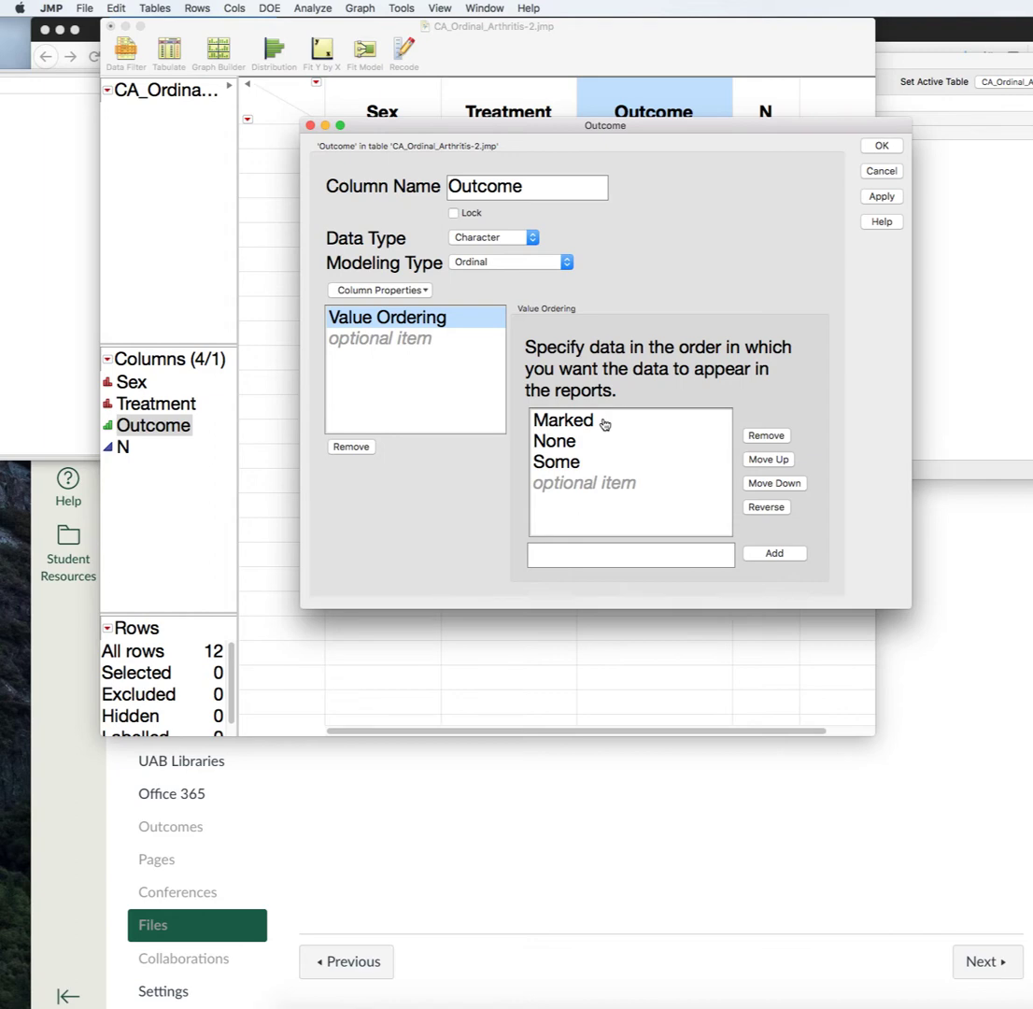
{"action": "left_click", "coordinate": [577, 444]}
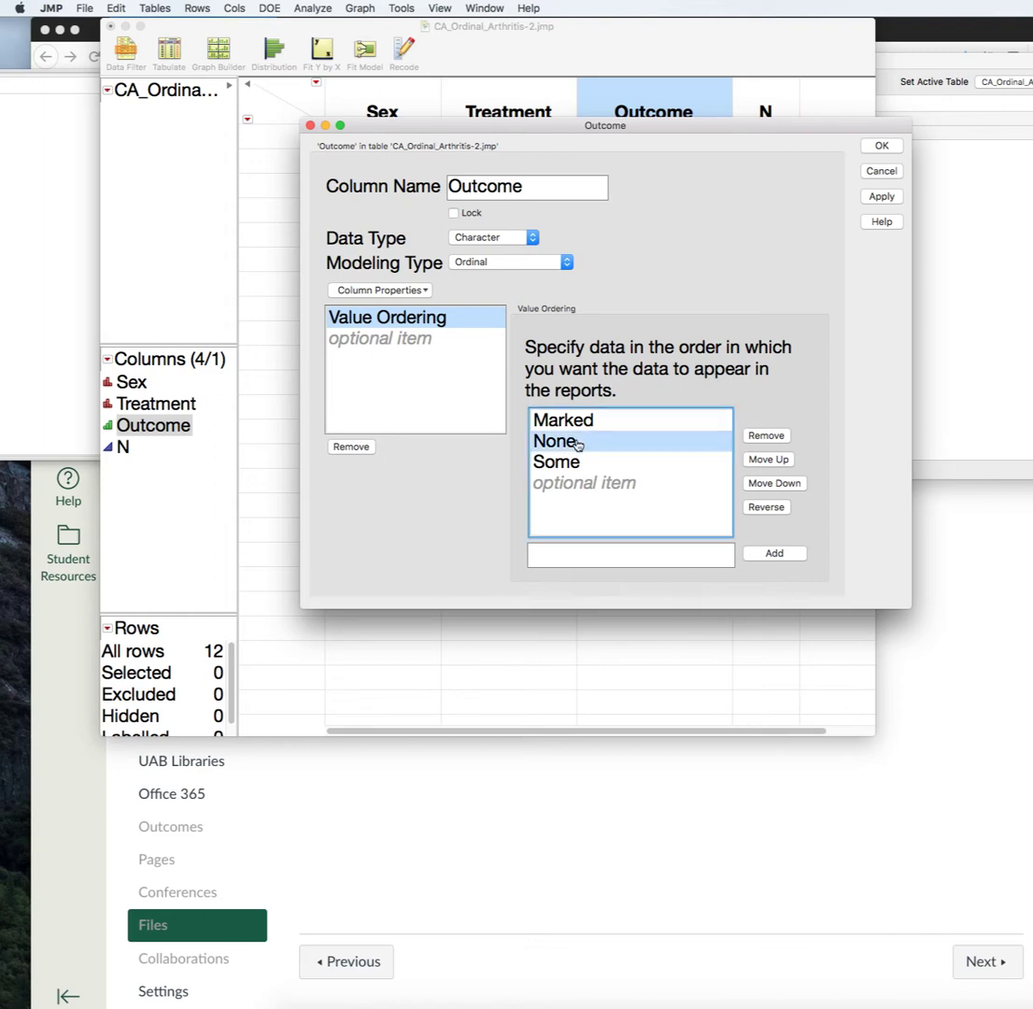
{"action": "left_click", "coordinate": [773, 484]}
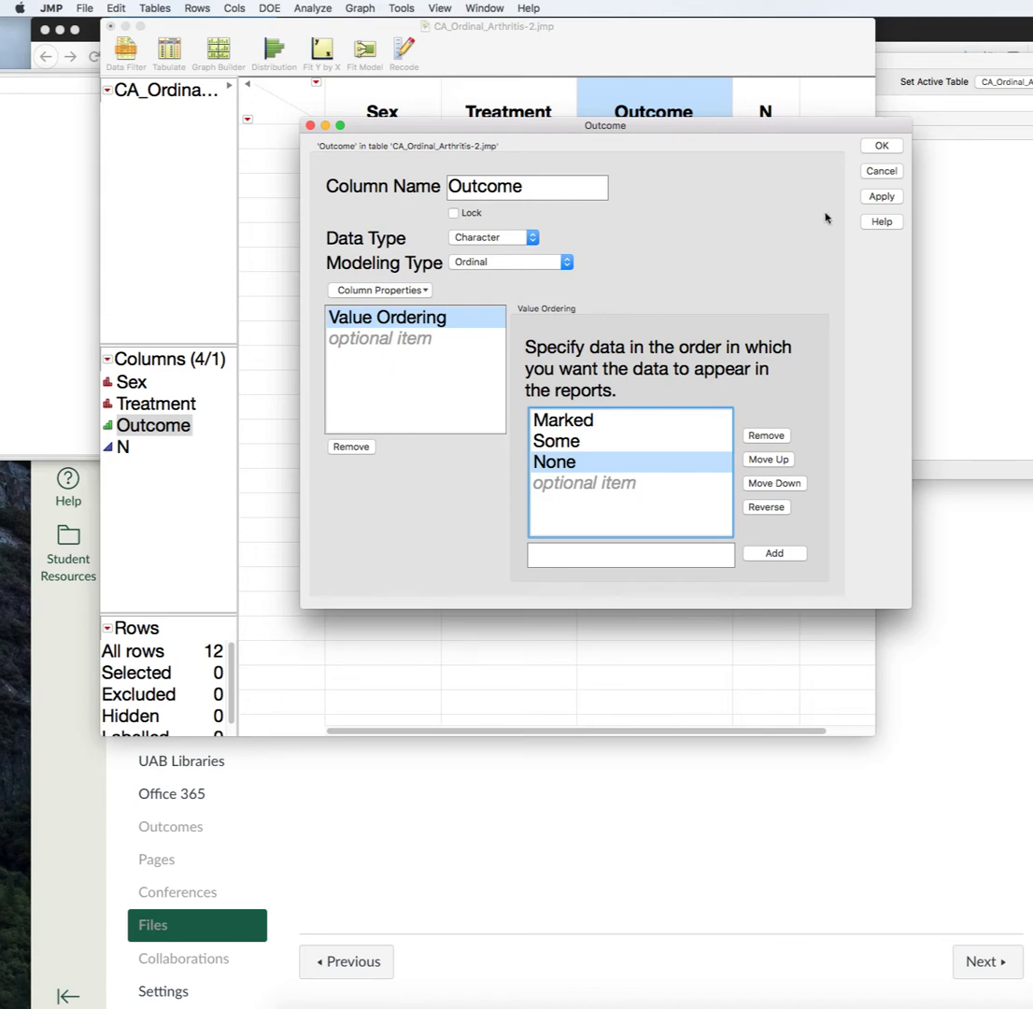
{"action": "left_click", "coordinate": [883, 146]}
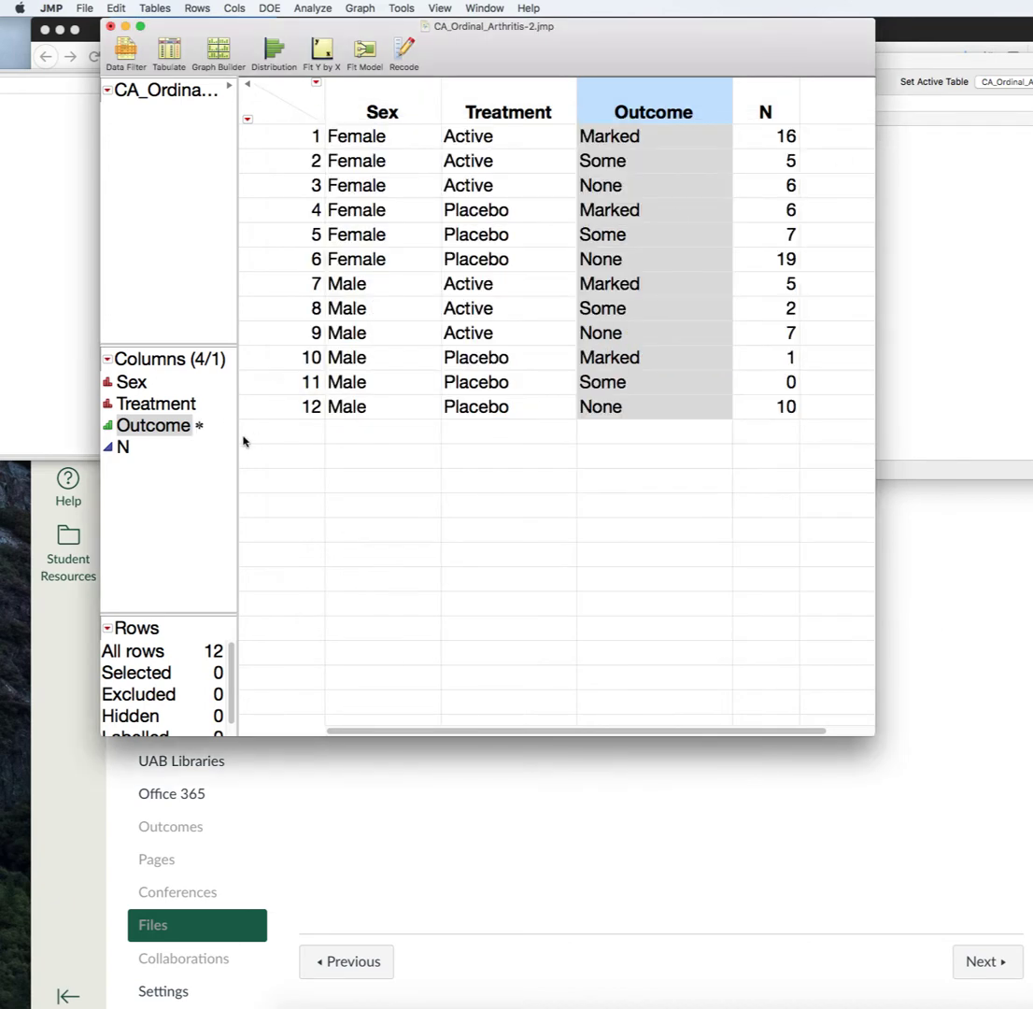
{"action": "left_click", "coordinate": [199, 428]}
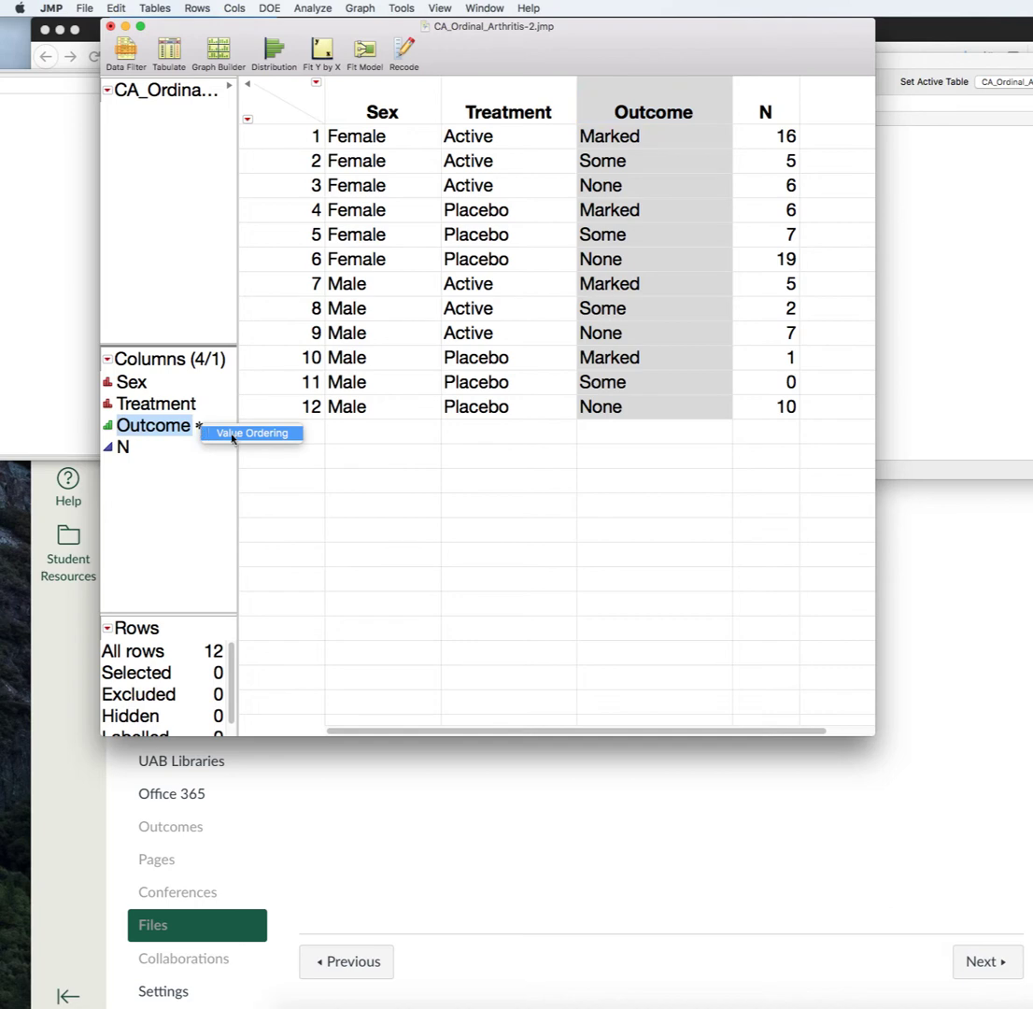
Preselect the Freq role for column N and check the assigned role.
{"action": "left_click", "coordinate": [134, 450]}
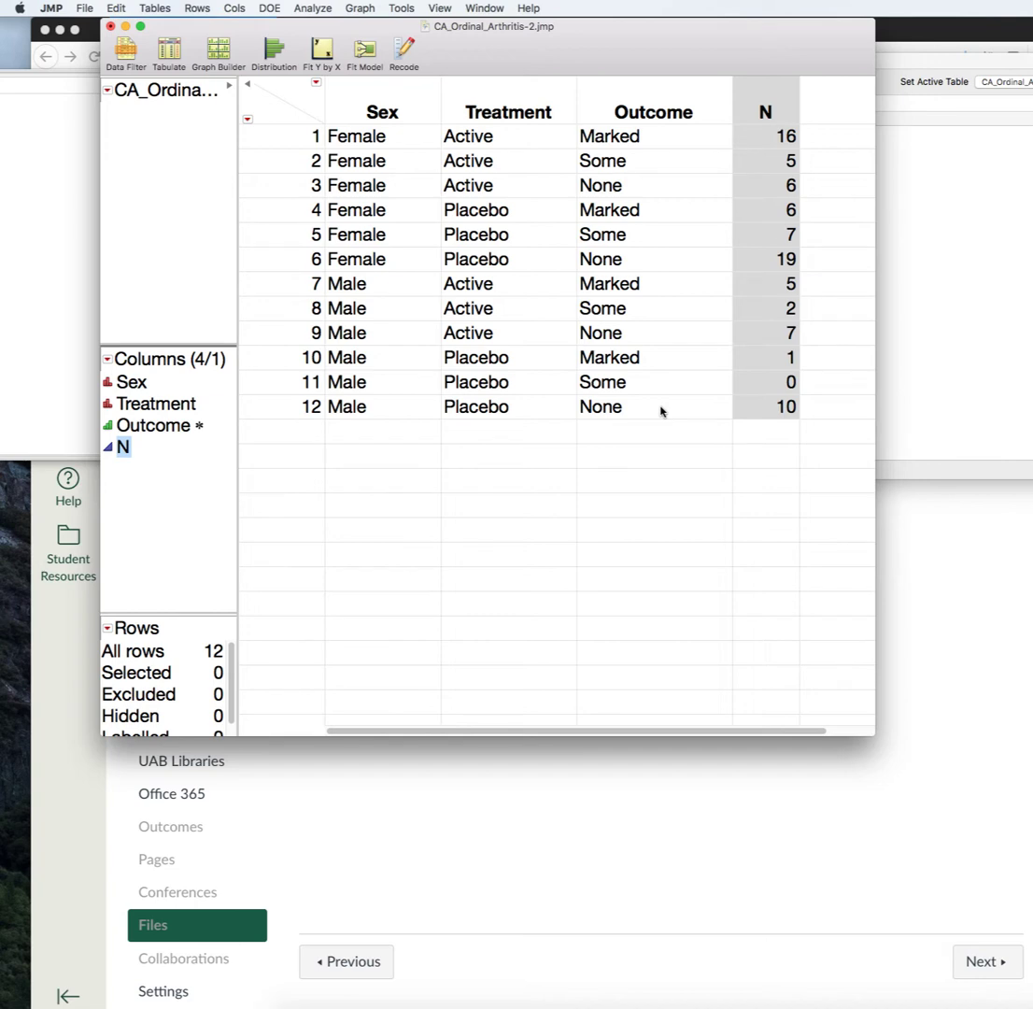
{"action": "left_click", "coordinate": [234, 9]}
{"action": "mouse_move", "coordinate": [296, 110]}
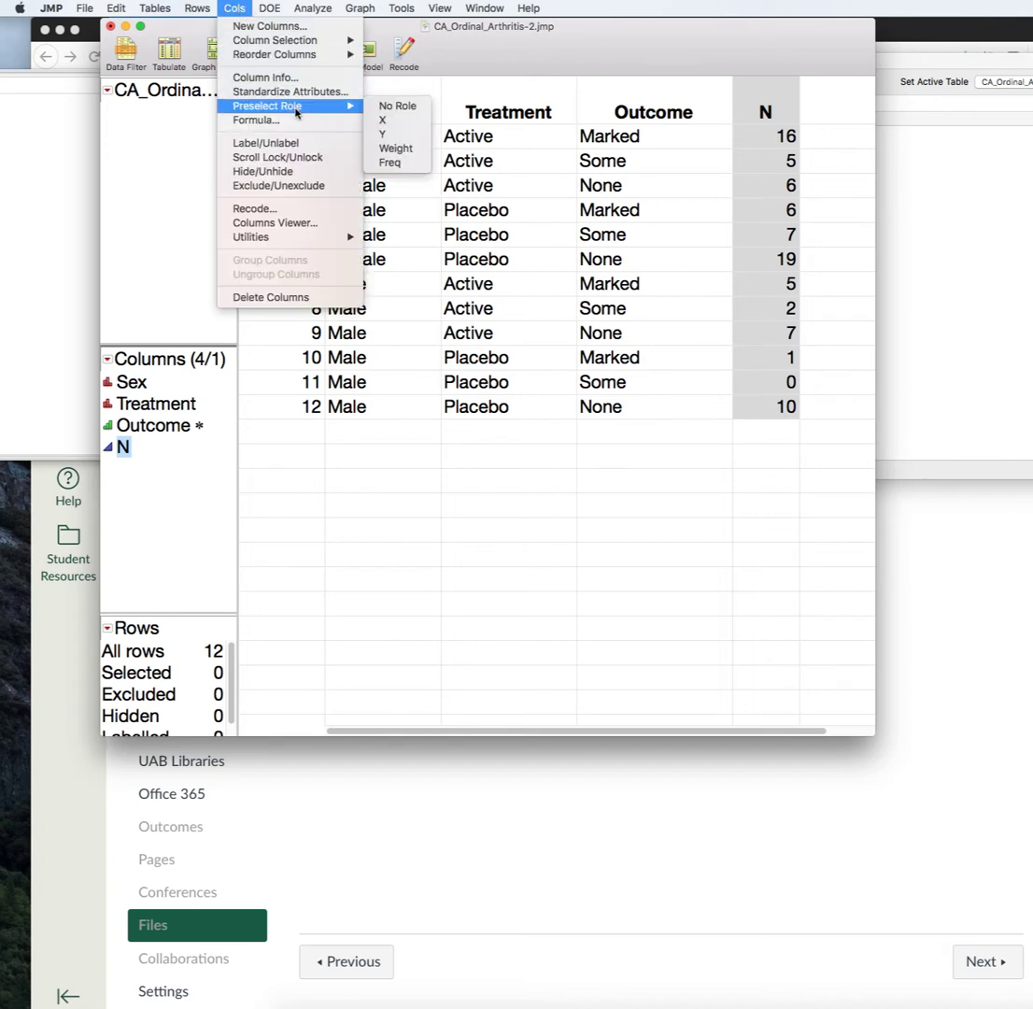
{"action": "left_click", "coordinate": [406, 164]}
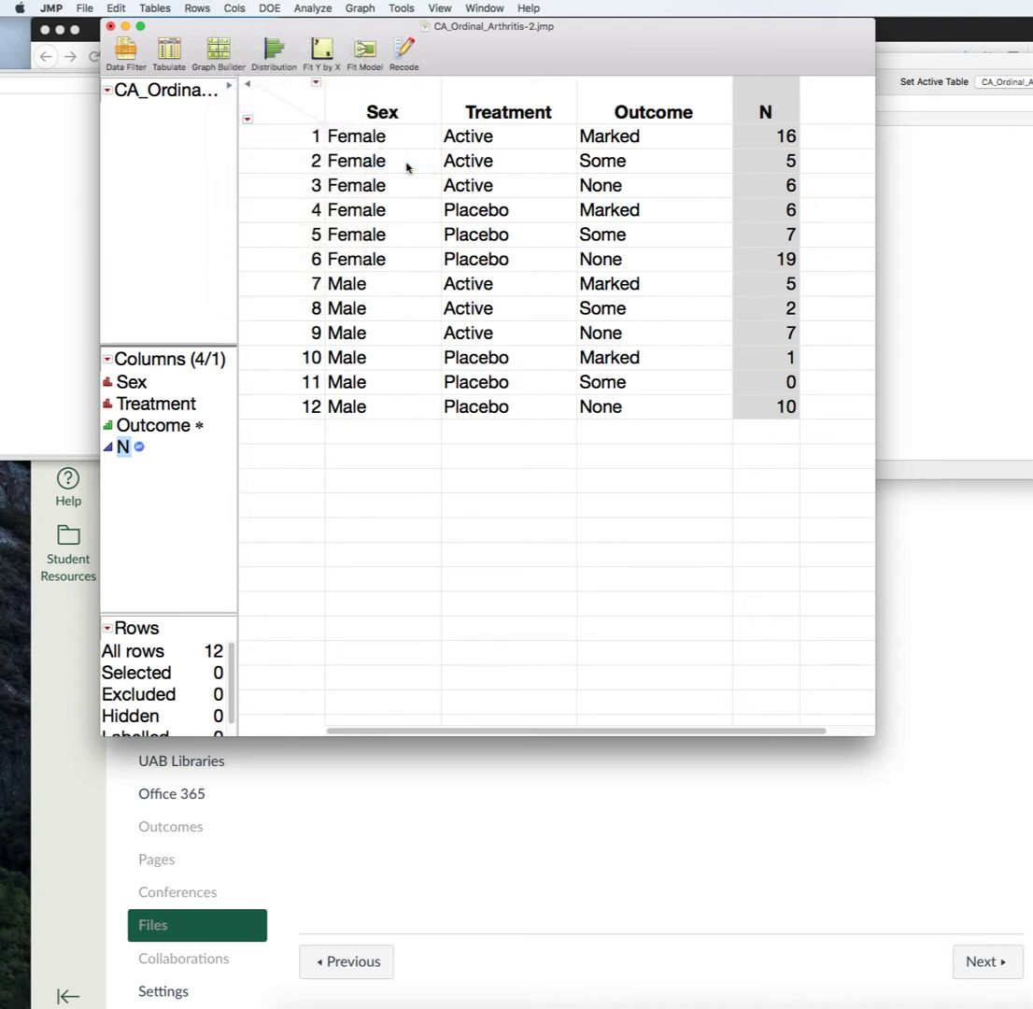
{"action": "left_click", "coordinate": [139, 449]}
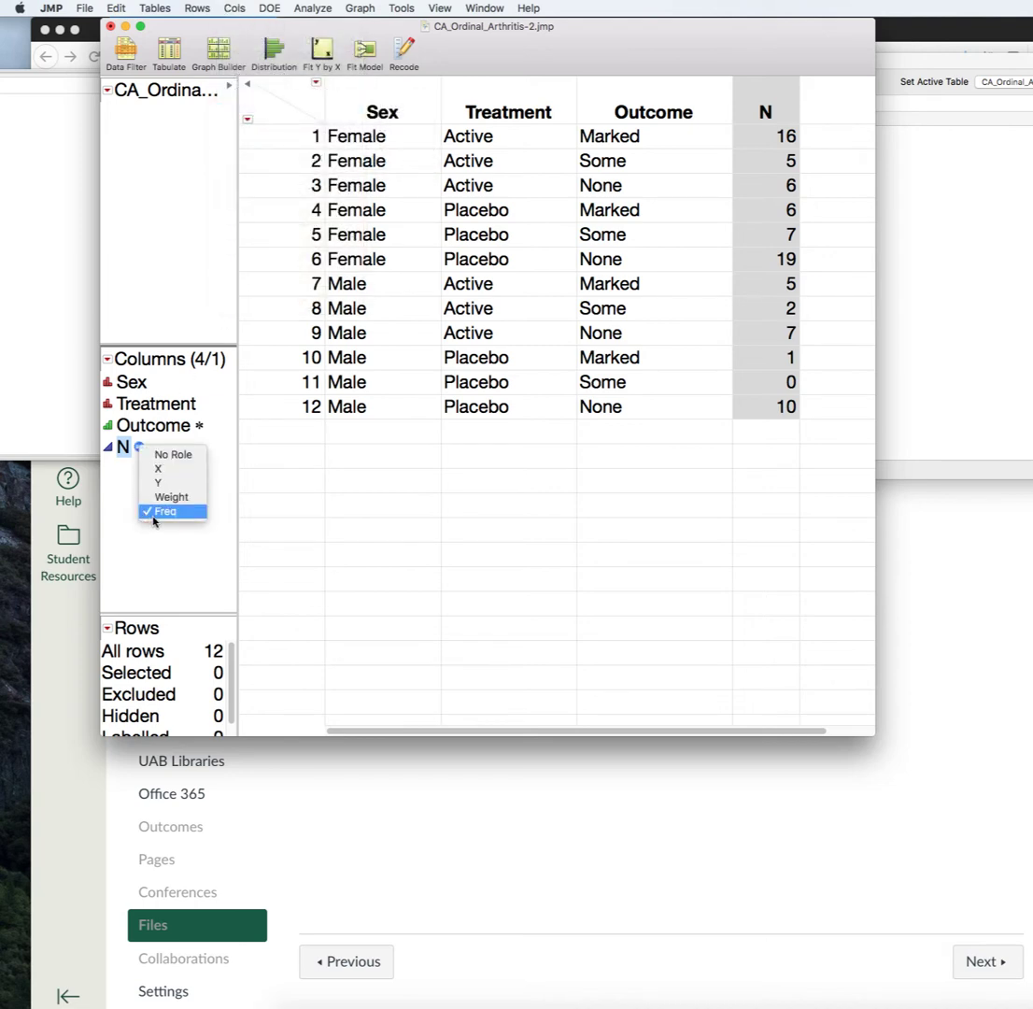
{"action": "left_click", "coordinate": [104, 494]}
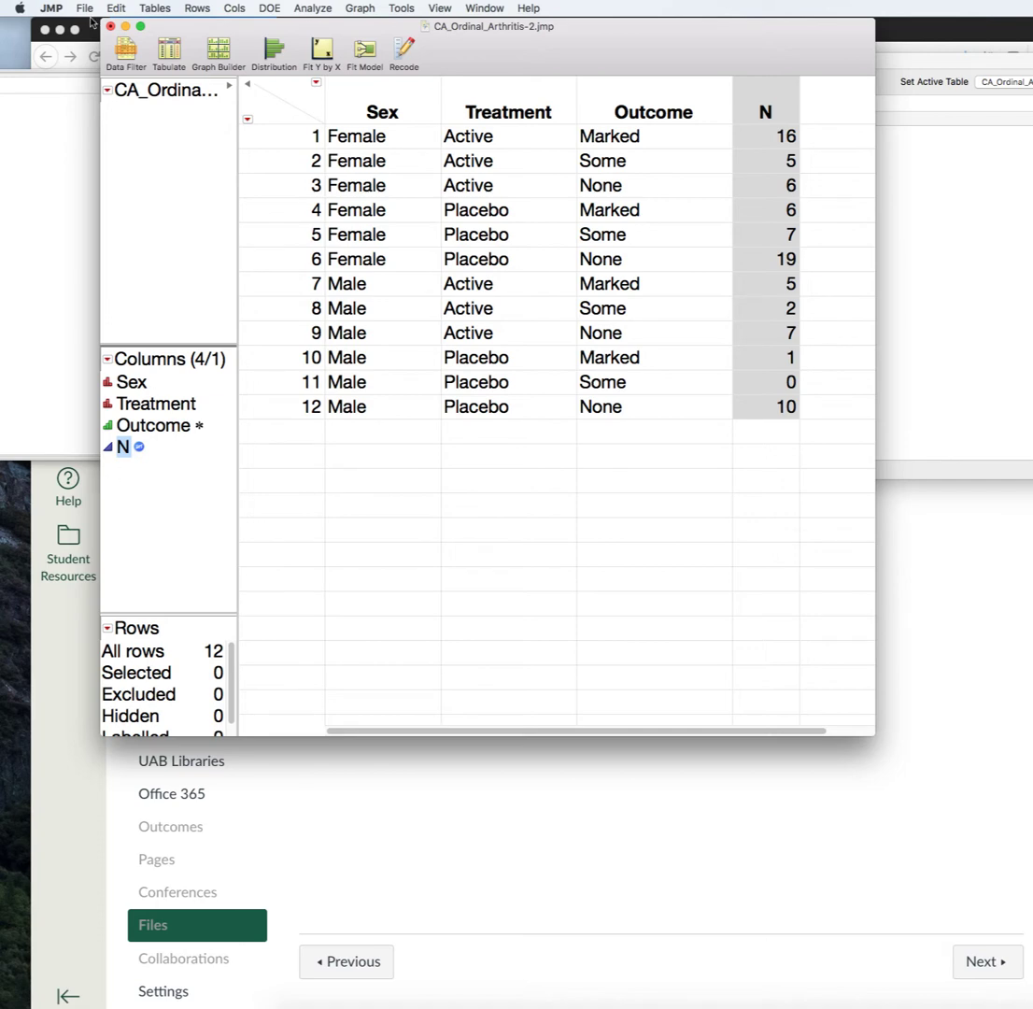
Run a Distribution analysis of Sex, Treatment and Outcome to review their frequencies, and close the report.
{"action": "left_click", "coordinate": [315, 9]}
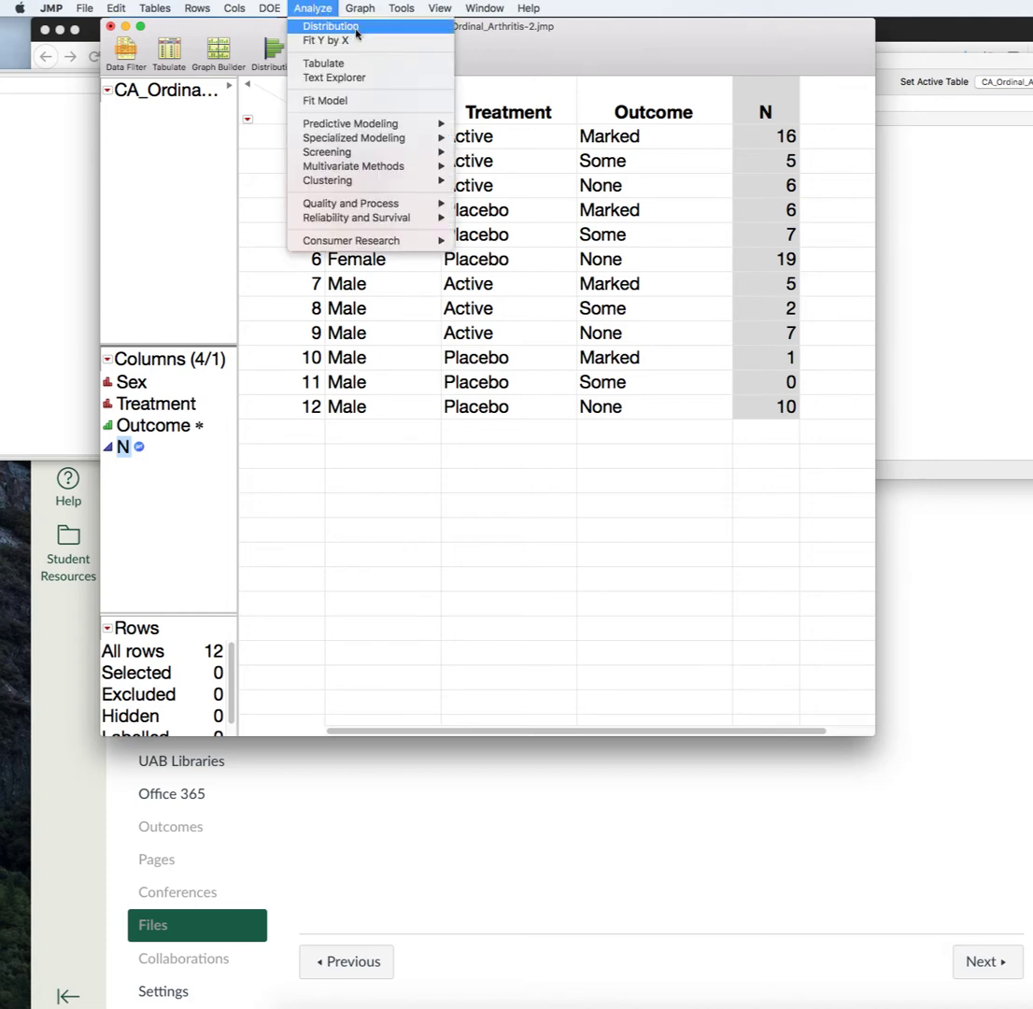
{"action": "left_click", "coordinate": [355, 29]}
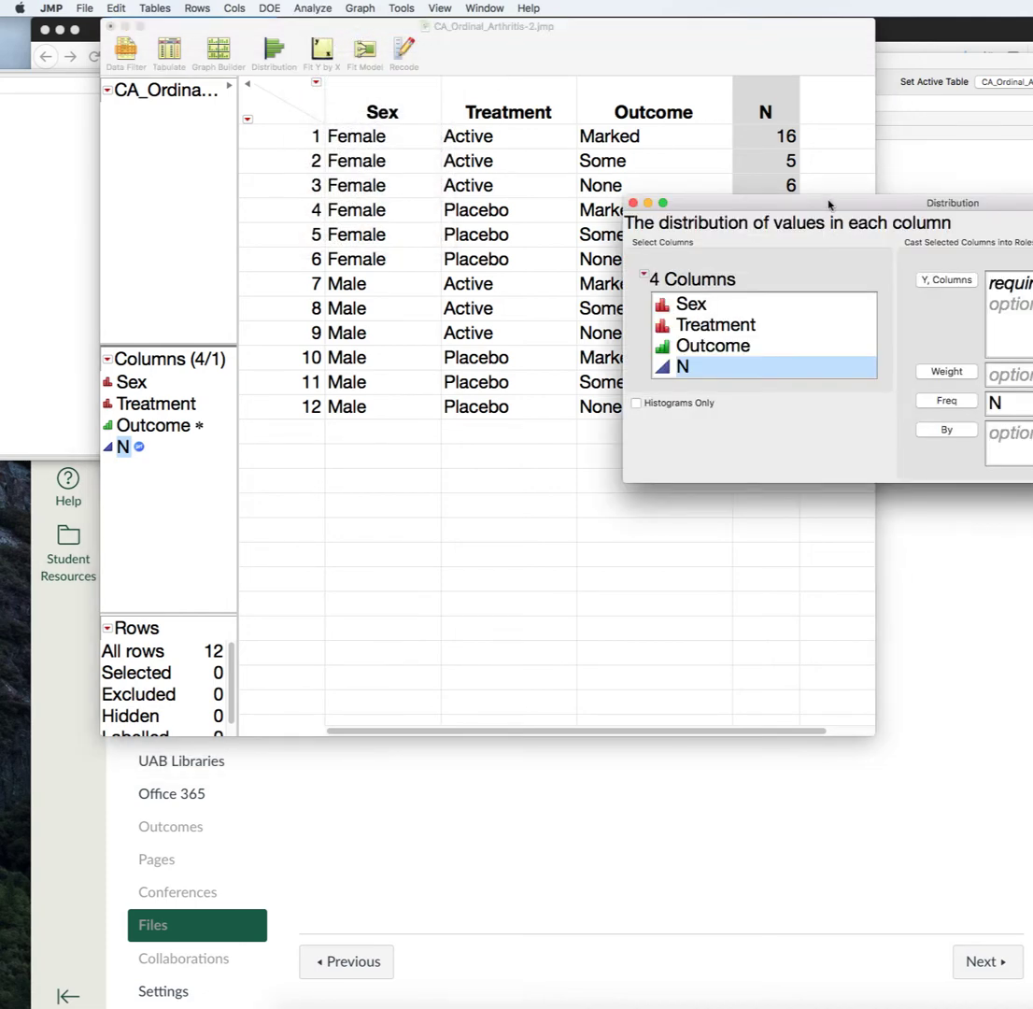
{"action": "left_click_drag", "start_coordinate": [805, 202], "coordinate": [453, 96]}
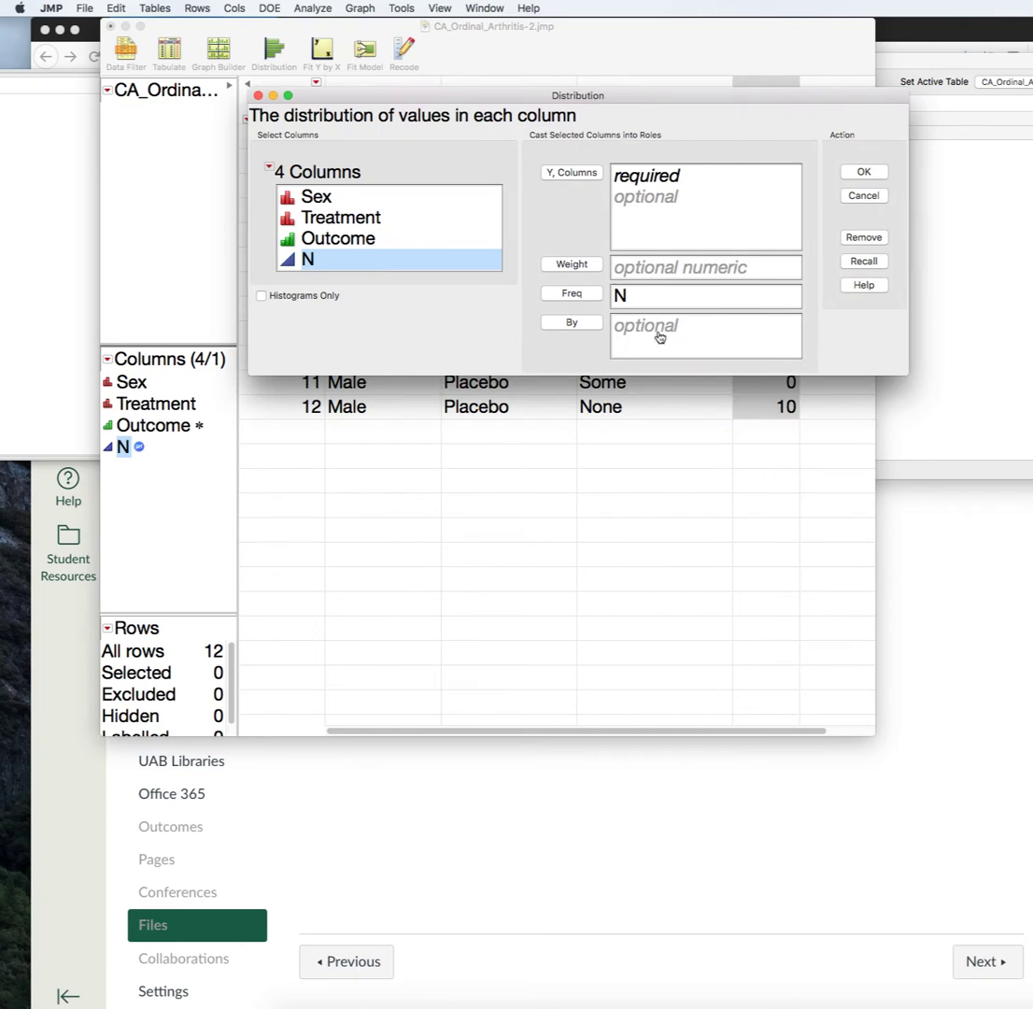
{"action": "left_click_drag", "start_coordinate": [424, 199], "coordinate": [420, 239]}
{"action": "left_click", "coordinate": [584, 172]}
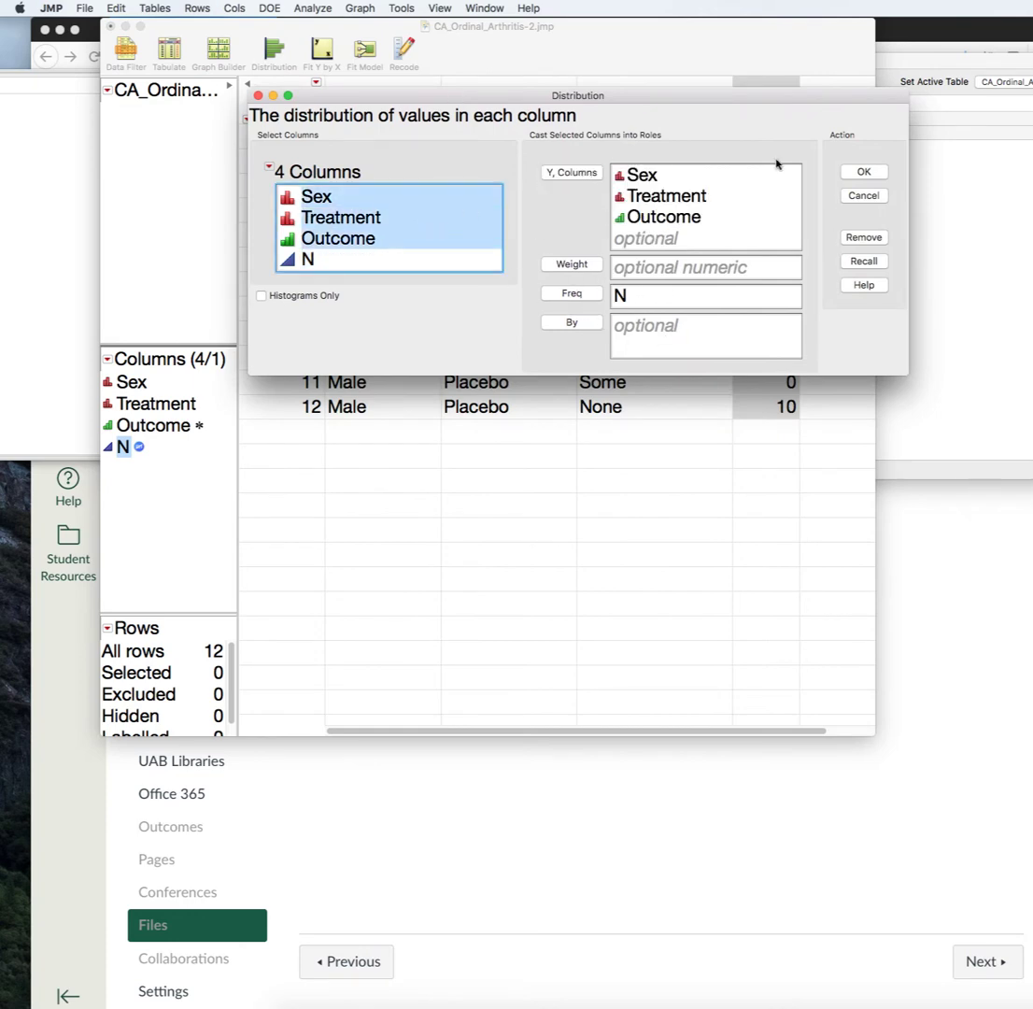
{"action": "left_click", "coordinate": [864, 174]}
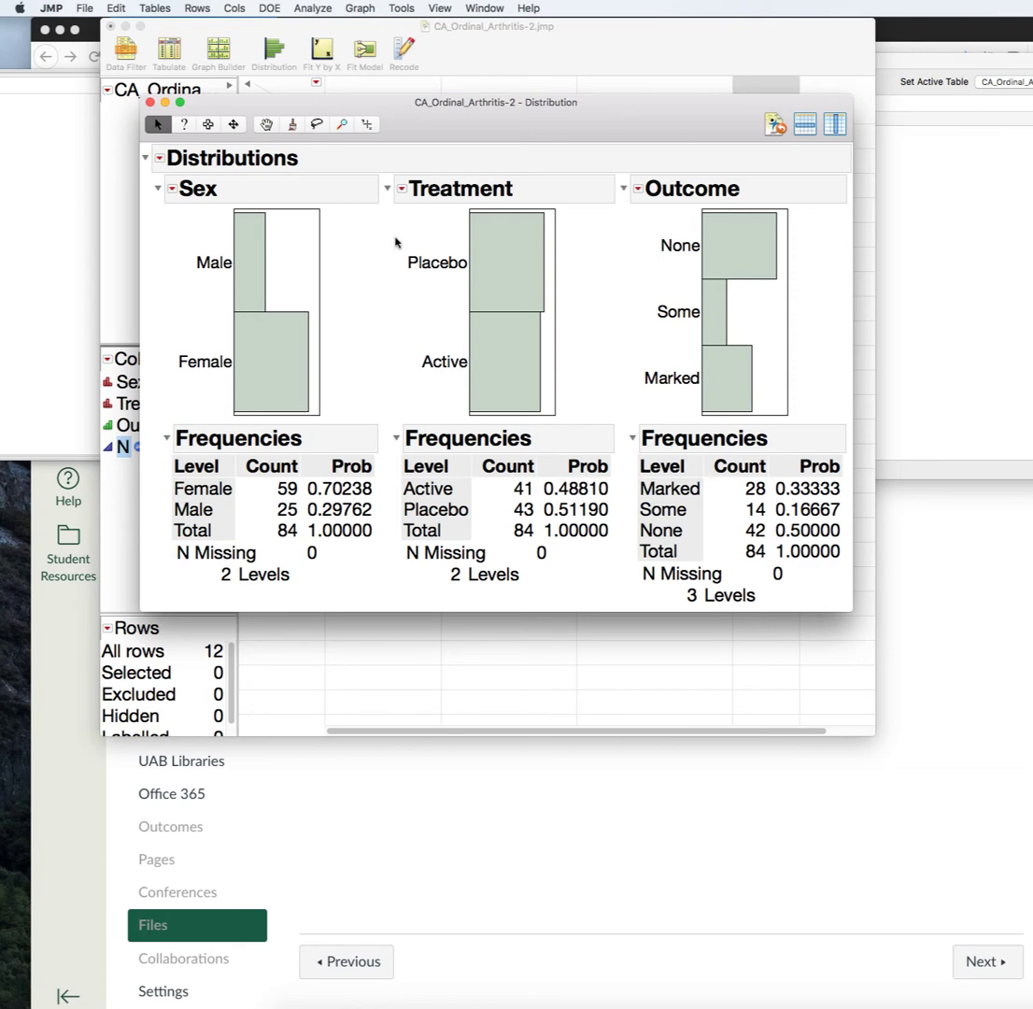
{"action": "left_click", "coordinate": [149, 103]}
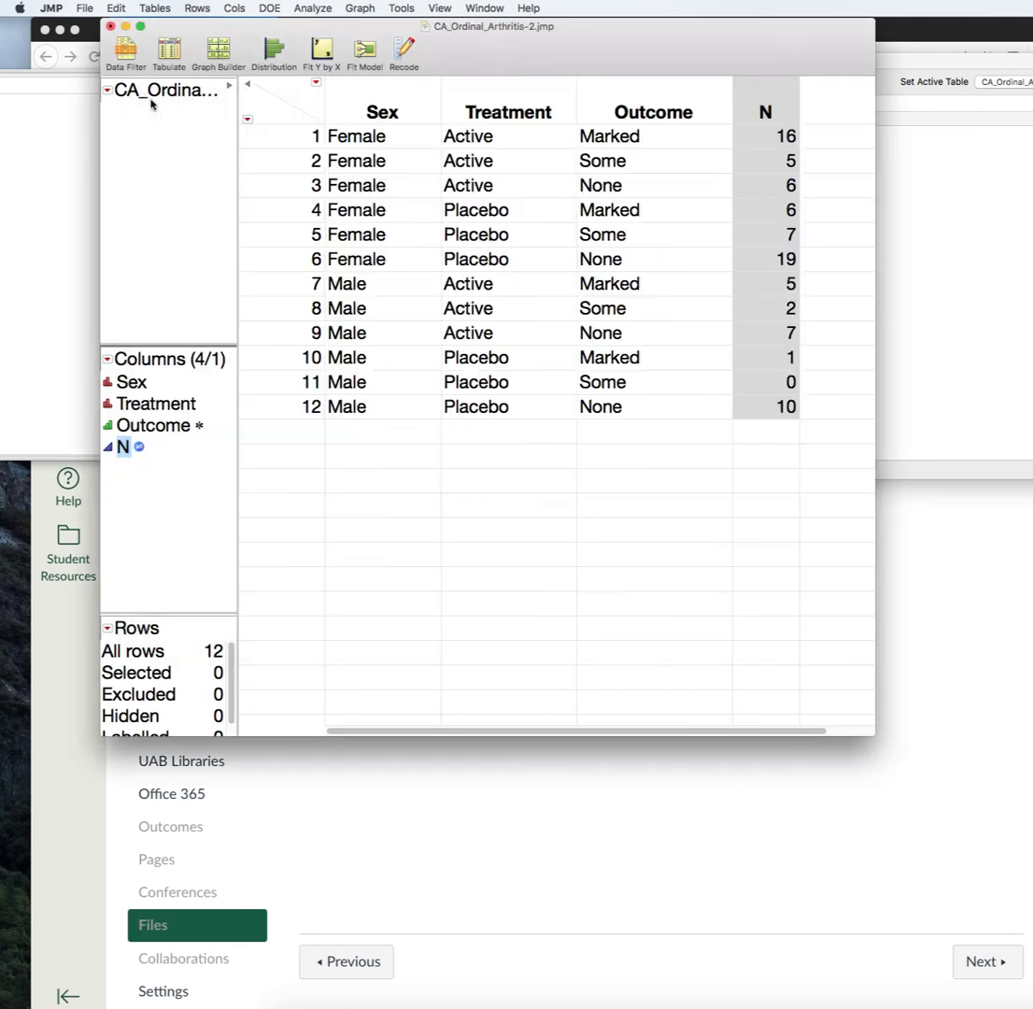
Run Fit Y by X with Outcome as the response and Sex and Treatment as the factors.
{"action": "left_click", "coordinate": [317, 9]}
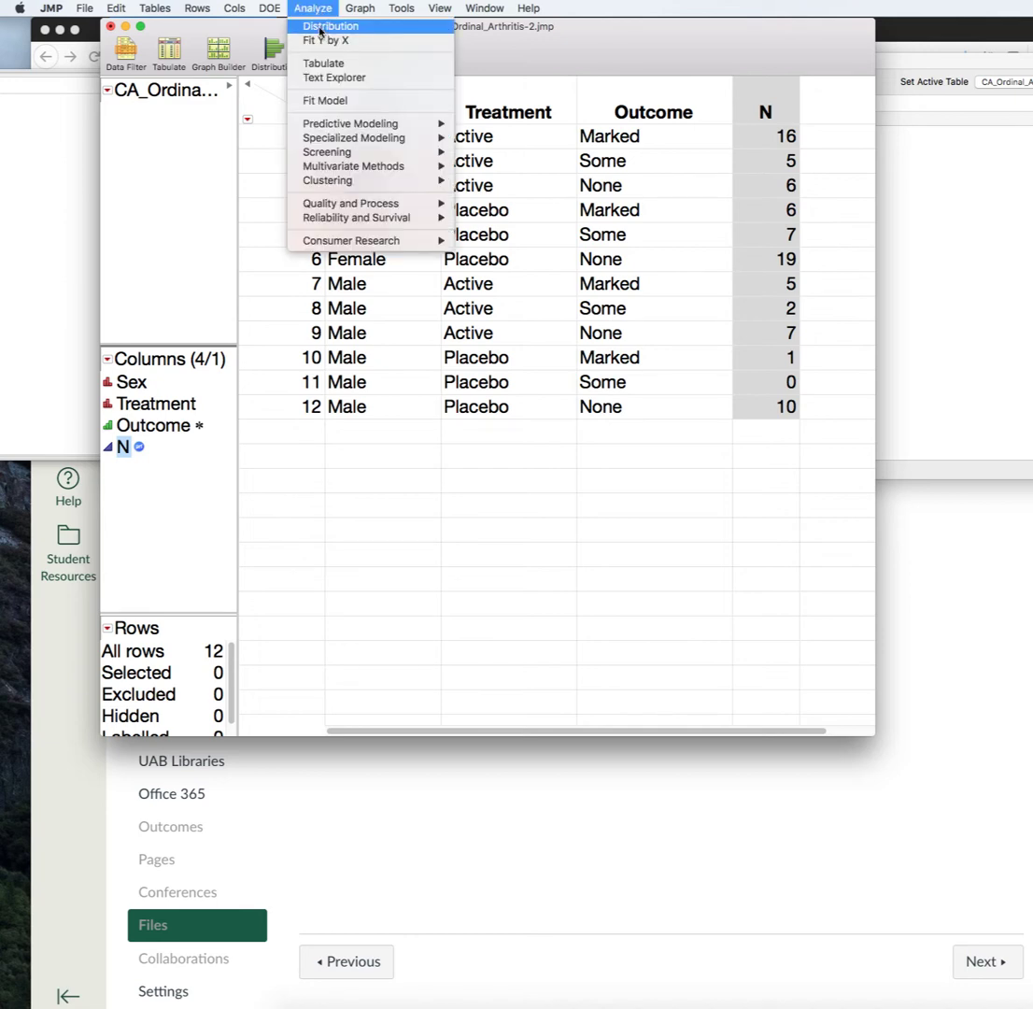
{"action": "left_click", "coordinate": [324, 41]}
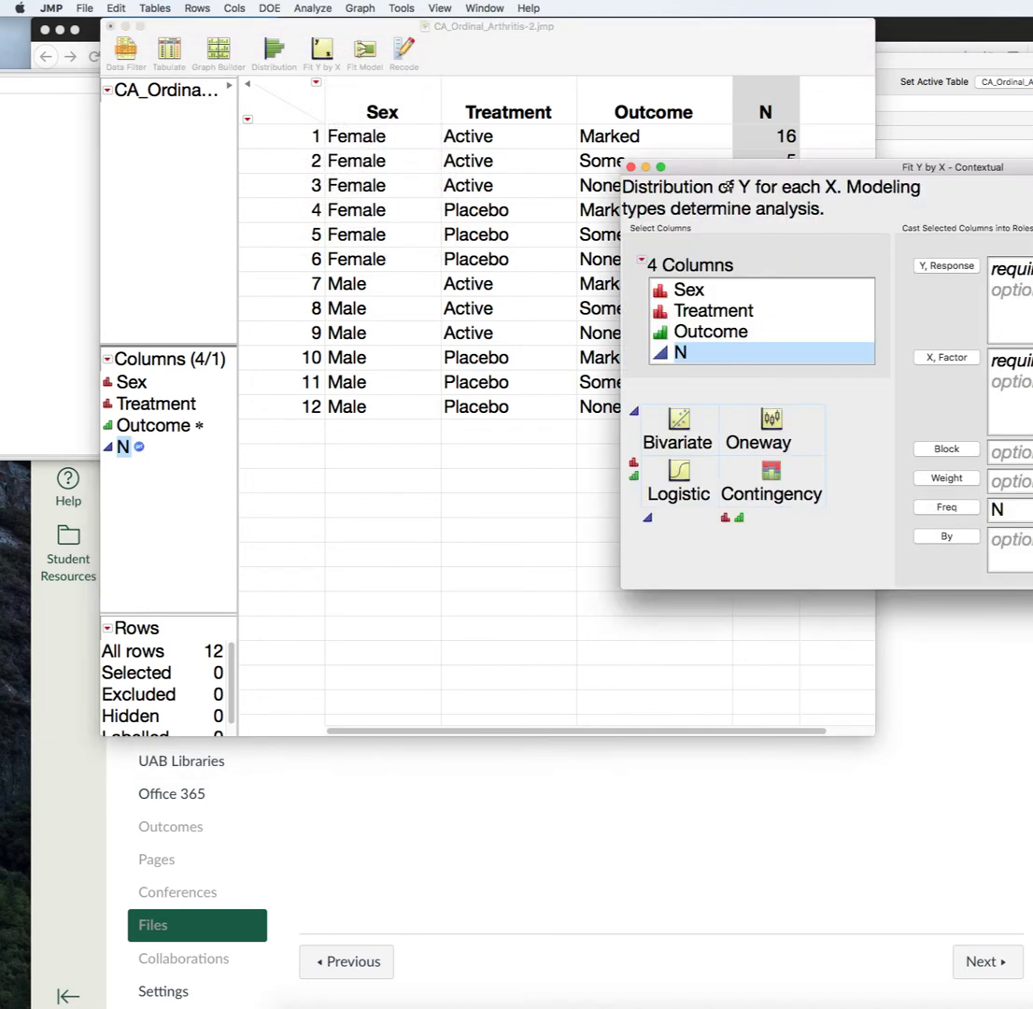
{"action": "left_click_drag", "start_coordinate": [737, 171], "coordinate": [419, 111]}
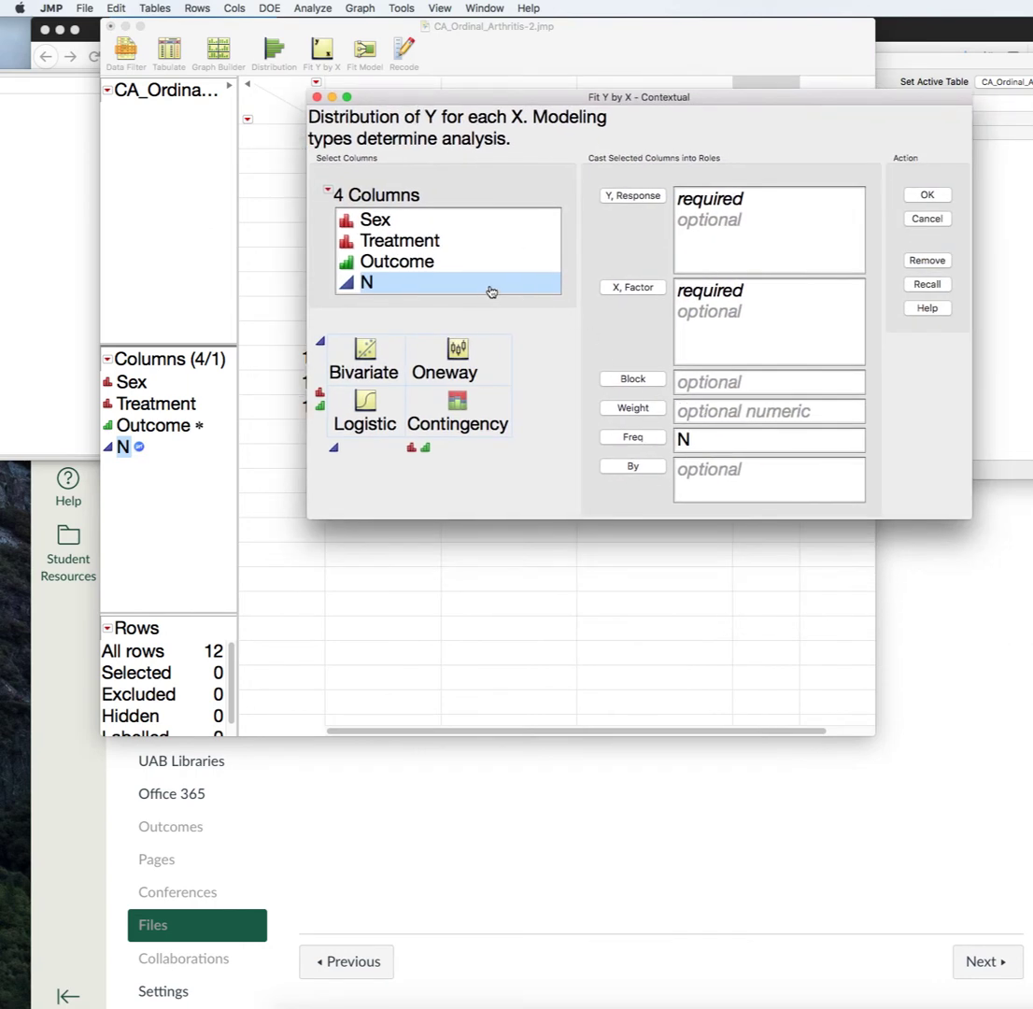
{"action": "left_click", "coordinate": [455, 264]}
{"action": "left_click", "coordinate": [631, 195]}
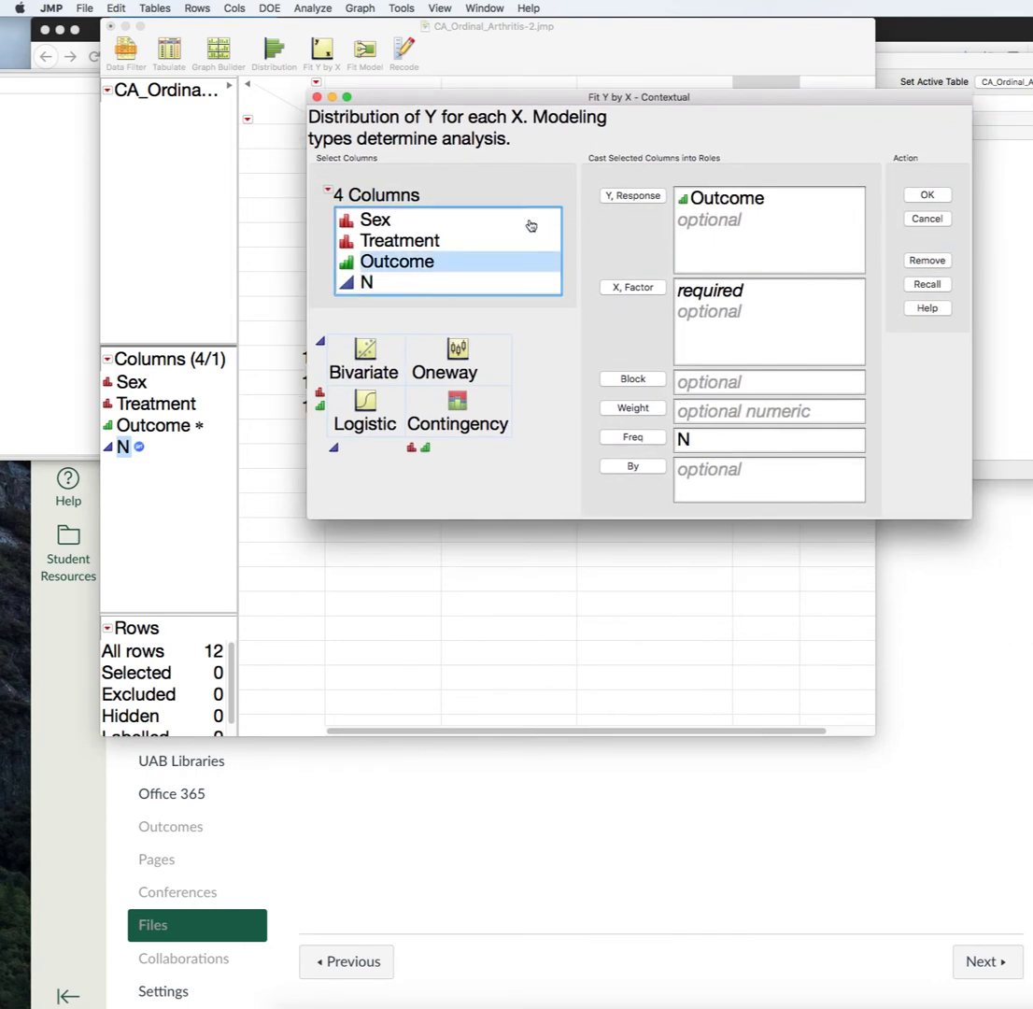
{"action": "left_click_drag", "start_coordinate": [531, 224], "coordinate": [531, 241]}
{"action": "left_click", "coordinate": [643, 288]}
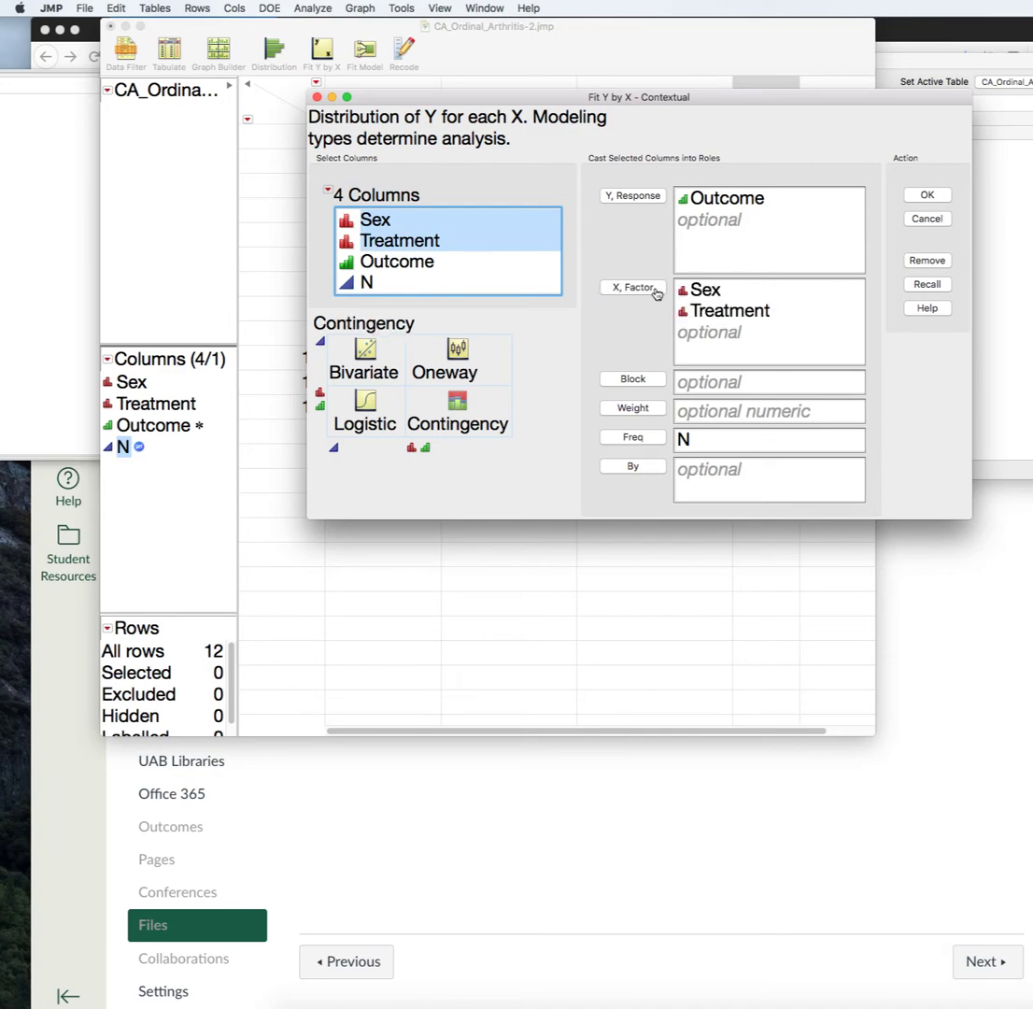
{"action": "left_click", "coordinate": [925, 195]}
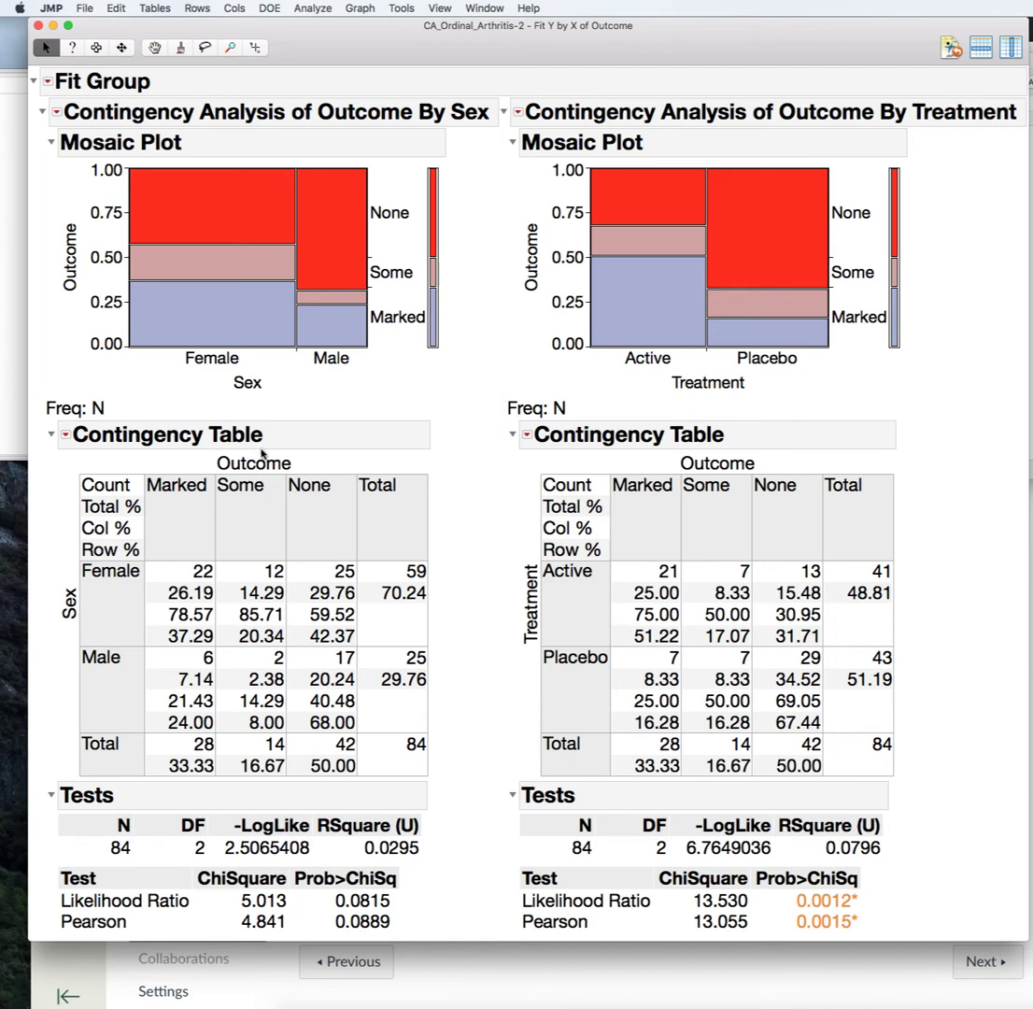
Hide the Total % and Col % values in the contingency table of Outcome by Sex.
{"action": "left_click", "coordinate": [66, 437]}
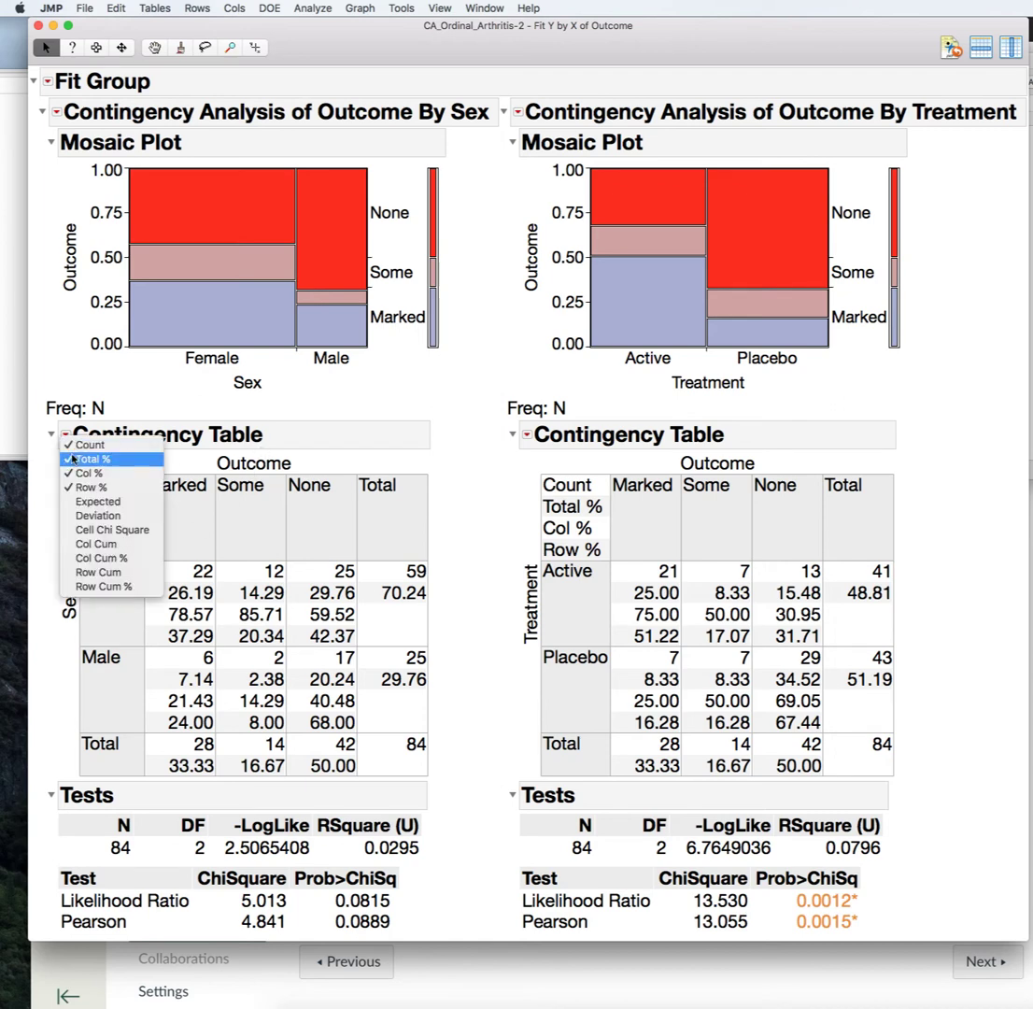
{"action": "left_click", "coordinate": [79, 392]}
{"action": "left_click", "coordinate": [66, 436]}
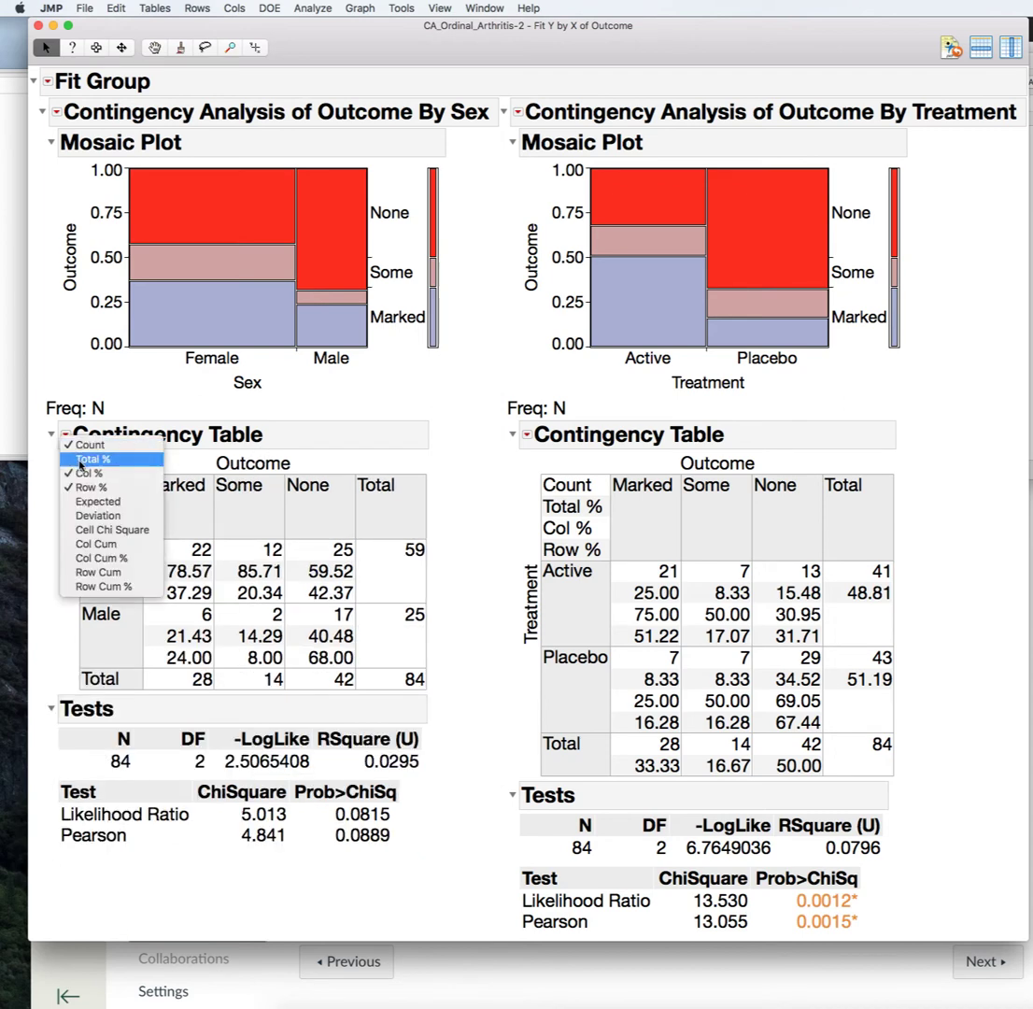
{"action": "left_click", "coordinate": [80, 408]}
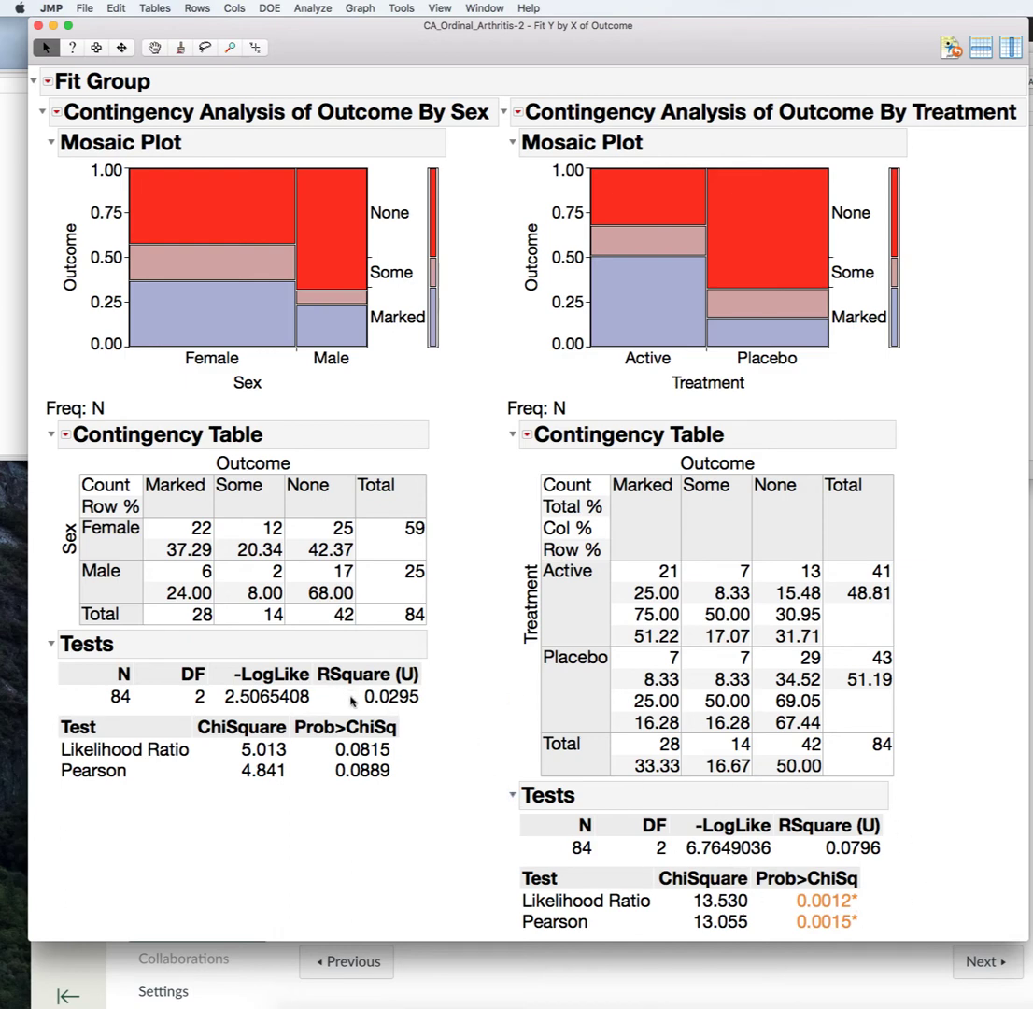
Check the chi-square test p-values for Outcome by Sex and close the Fit Y by X report.
{"action": "left_click", "coordinate": [401, 746]}
{"action": "mouse_move", "coordinate": [364, 796]}
{"action": "left_mouse_down"}
{"action": "mouse_move", "coordinate": [461, 769]}
{"action": "mouse_move", "coordinate": [279, 780]}
{"action": "mouse_move", "coordinate": [408, 814]}
{"action": "mouse_move", "coordinate": [418, 799]}
{"action": "left_mouse_up"}
{"action": "left_click", "coordinate": [37, 26]}
Run Fit Y by X with Treatment as the response and Sex as the factor.
{"action": "left_click", "coordinate": [312, 8]}
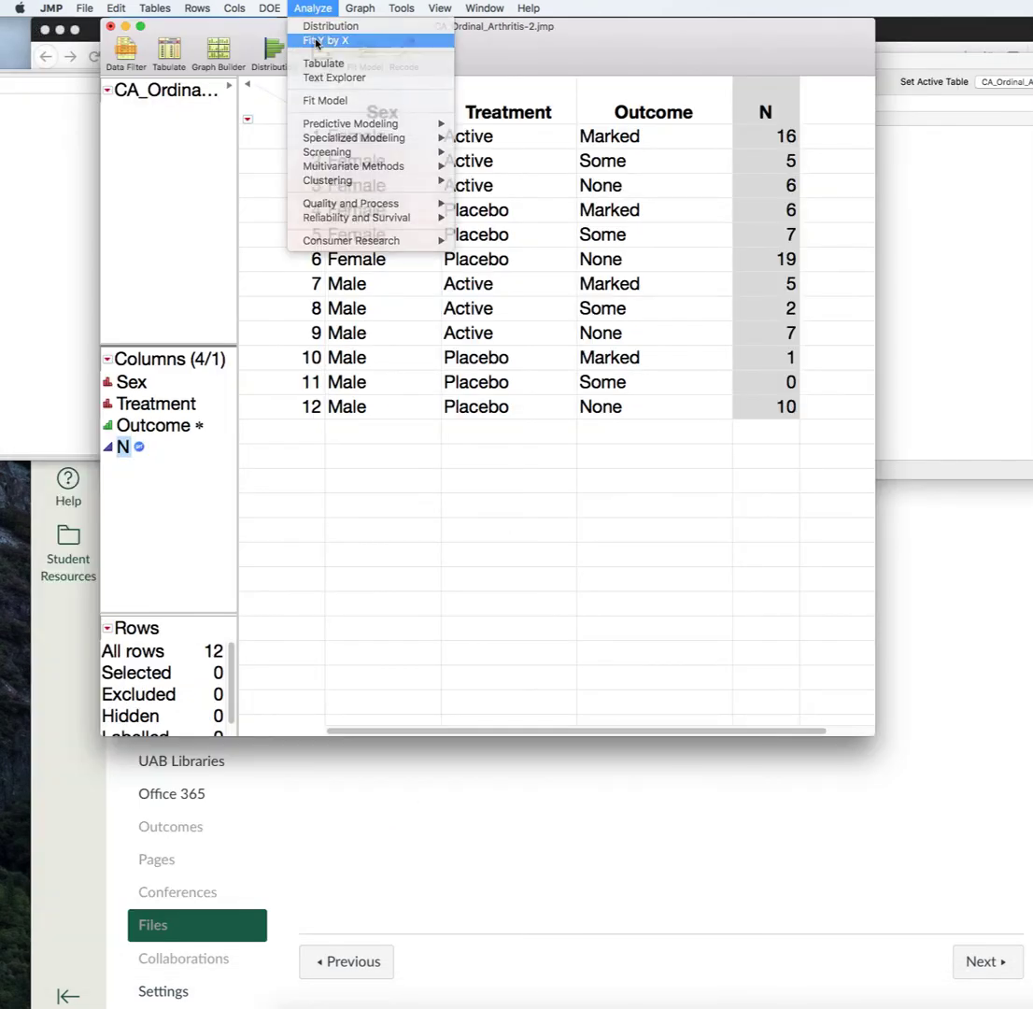
{"action": "left_click", "coordinate": [317, 42]}
{"action": "left_click_drag", "start_coordinate": [747, 173], "coordinate": [282, 99]}
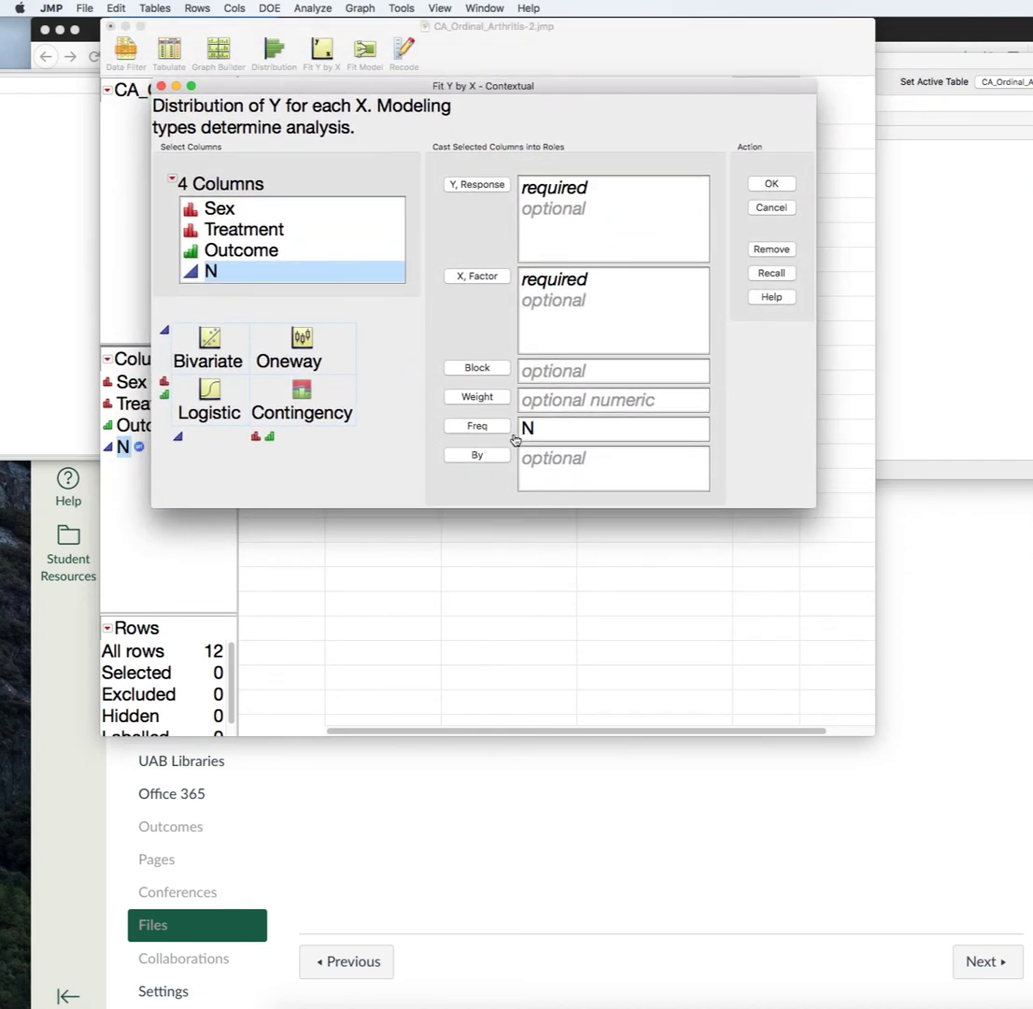
{"action": "left_click", "coordinate": [271, 229]}
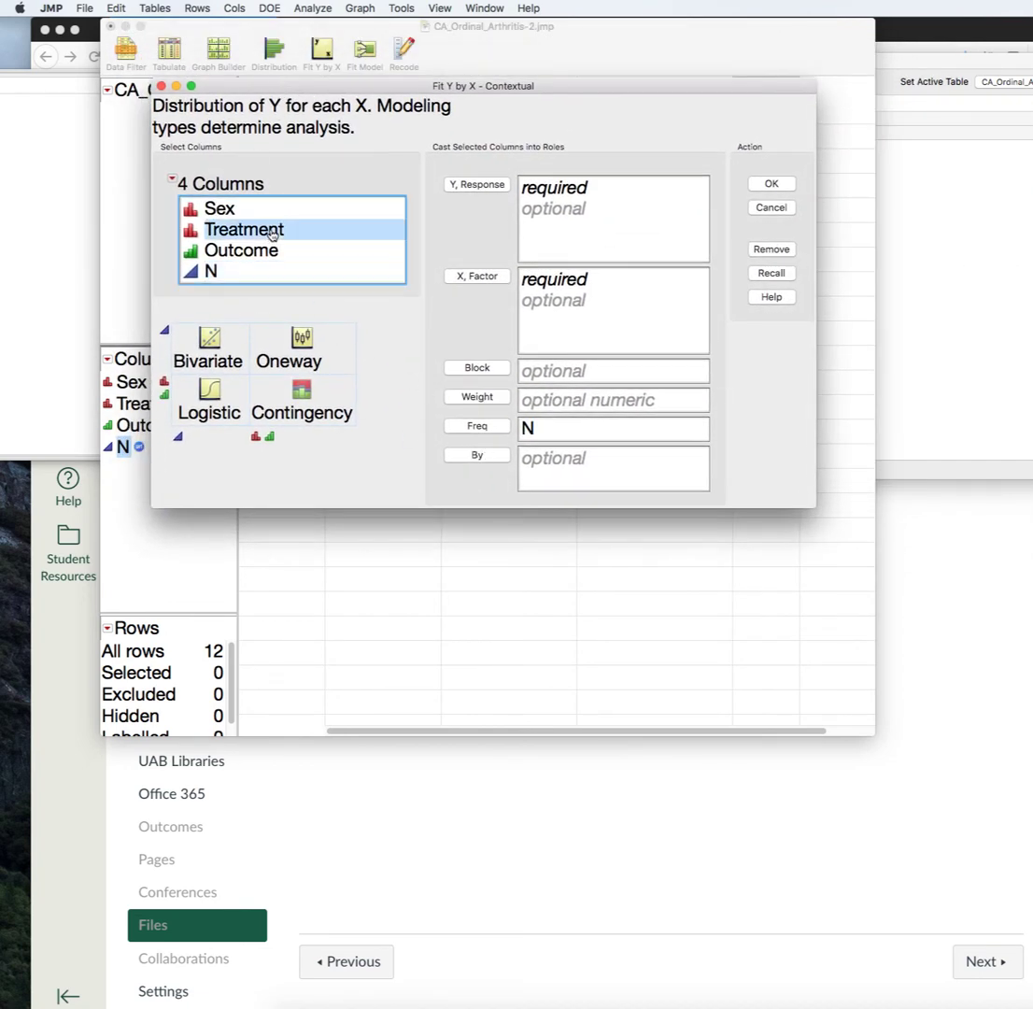
{"action": "left_click", "coordinate": [480, 185]}
{"action": "left_click", "coordinate": [270, 210]}
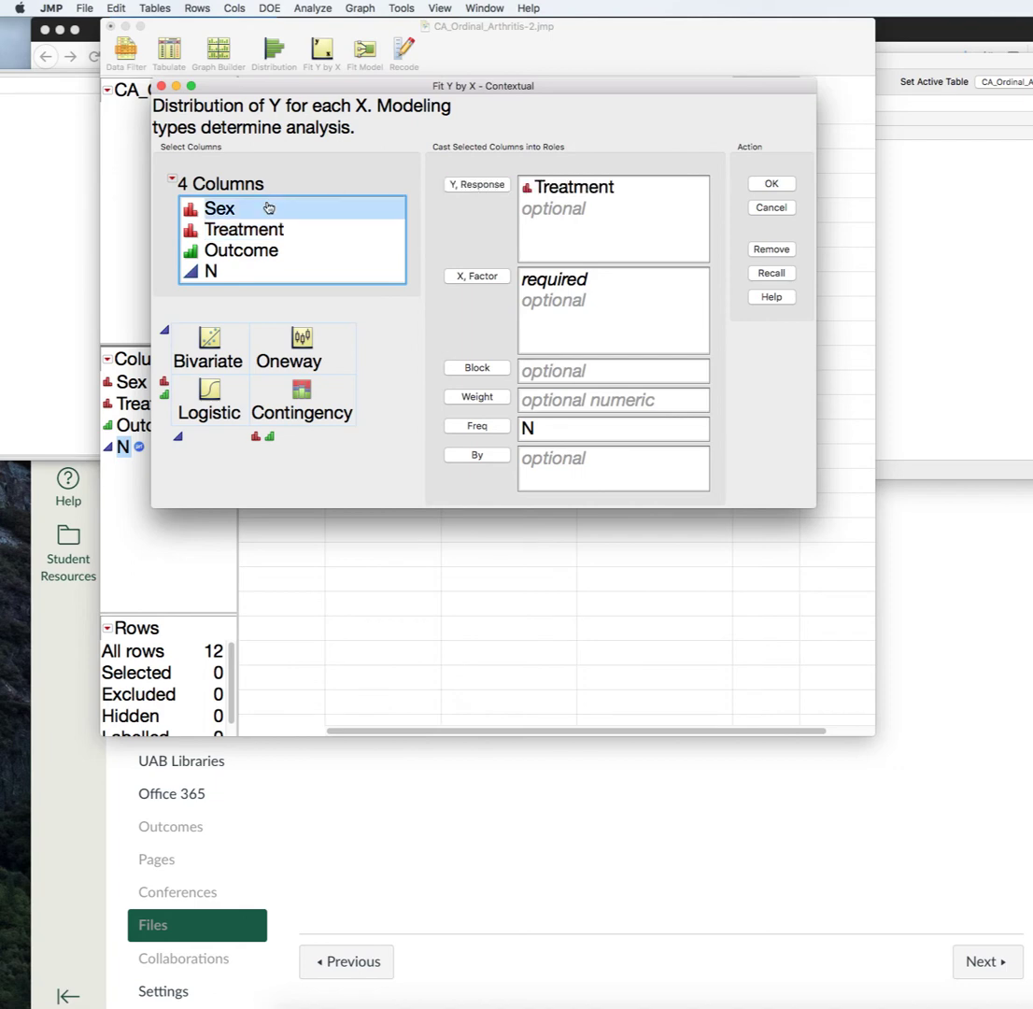
{"action": "left_click", "coordinate": [478, 277]}
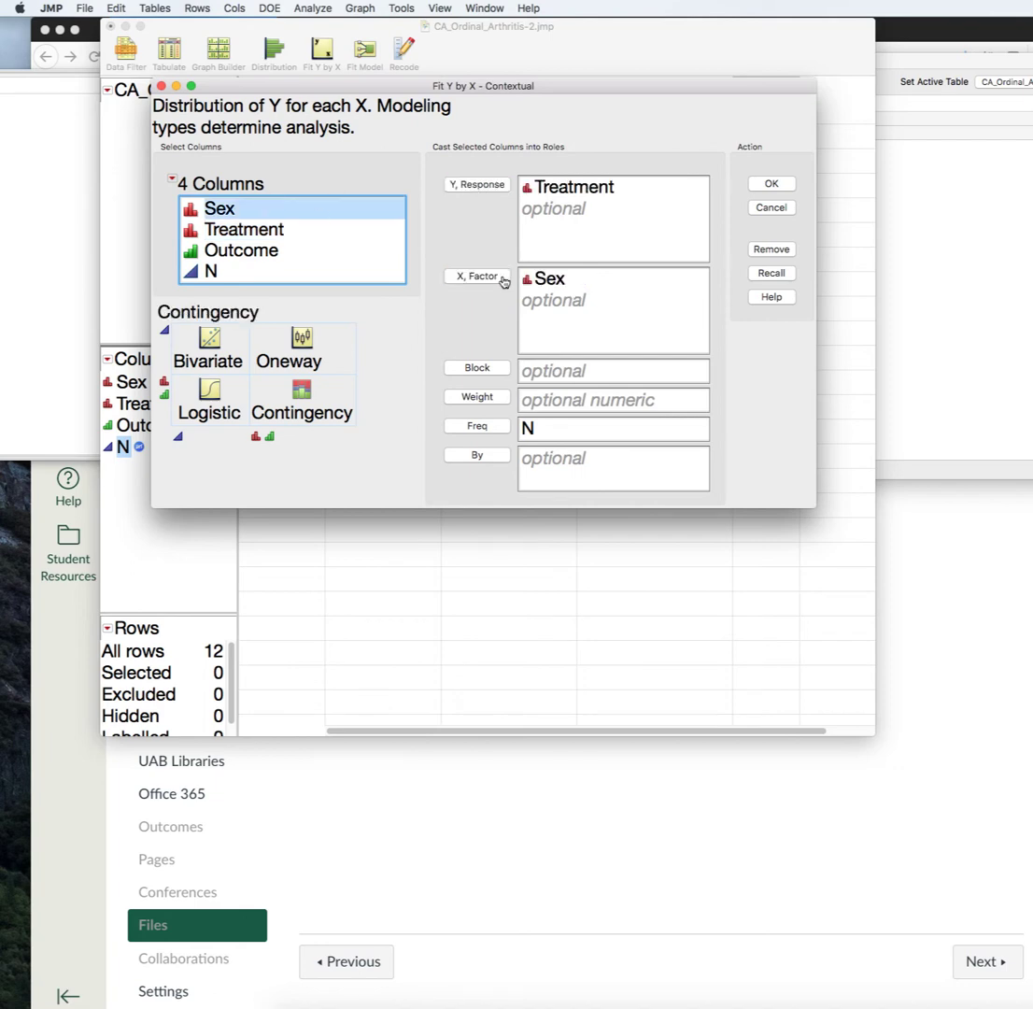
{"action": "left_click", "coordinate": [772, 185]}
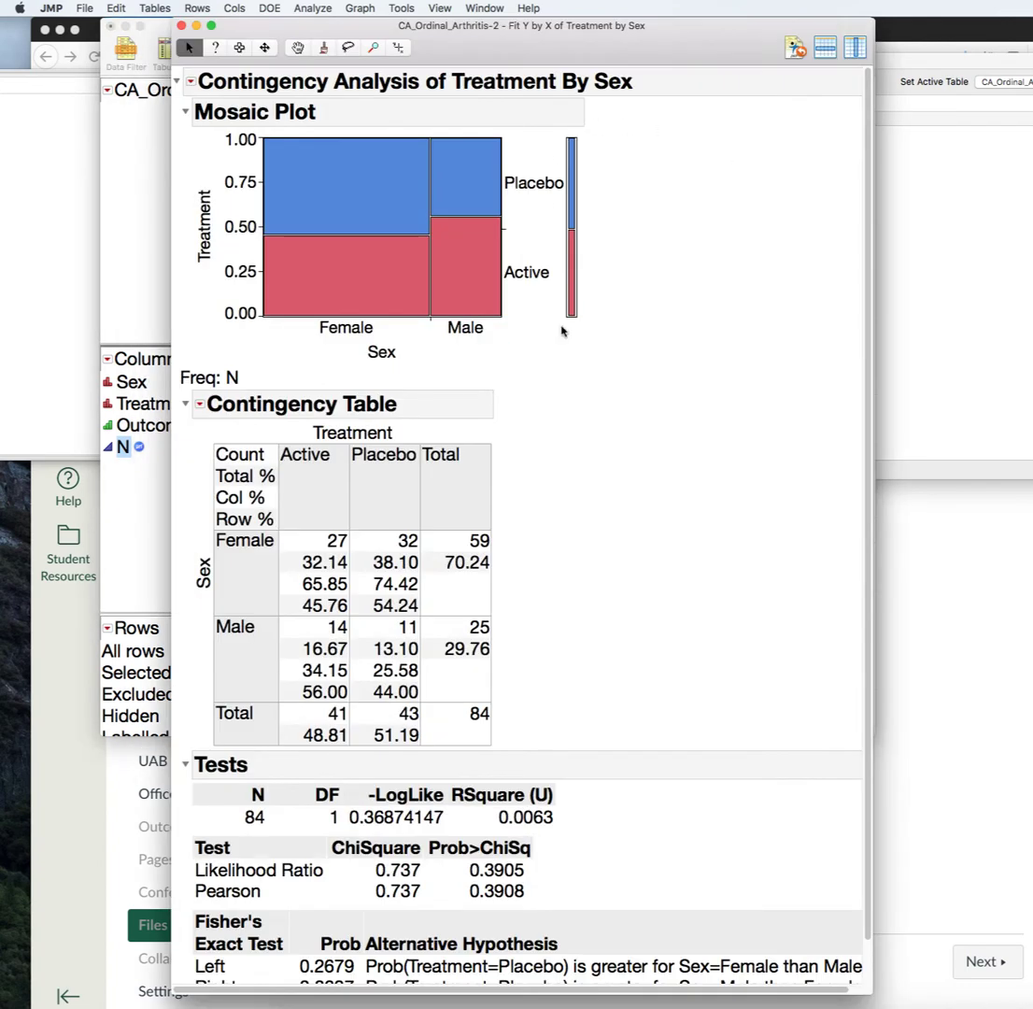
Hide the Total % and Col % values in the contingency table of Treatment by Sex, and close the report.
{"action": "mouse_move", "coordinate": [559, 873]}
{"action": "left_mouse_down"}
{"action": "mouse_move", "coordinate": [486, 831]}
{"action": "mouse_move", "coordinate": [474, 902]}
{"action": "mouse_move", "coordinate": [562, 878]}
{"action": "left_mouse_up"}
{"action": "left_click", "coordinate": [199, 403]}
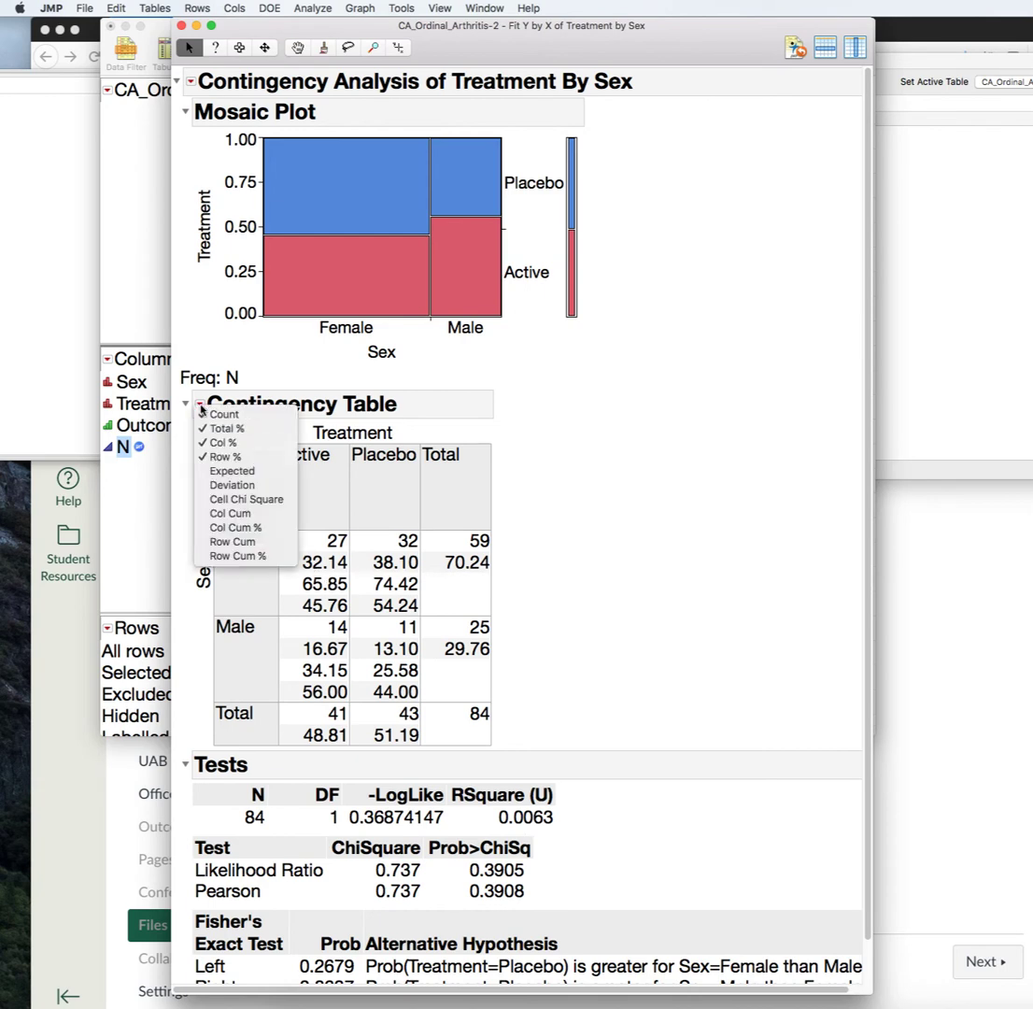
{"action": "left_click", "coordinate": [224, 428]}
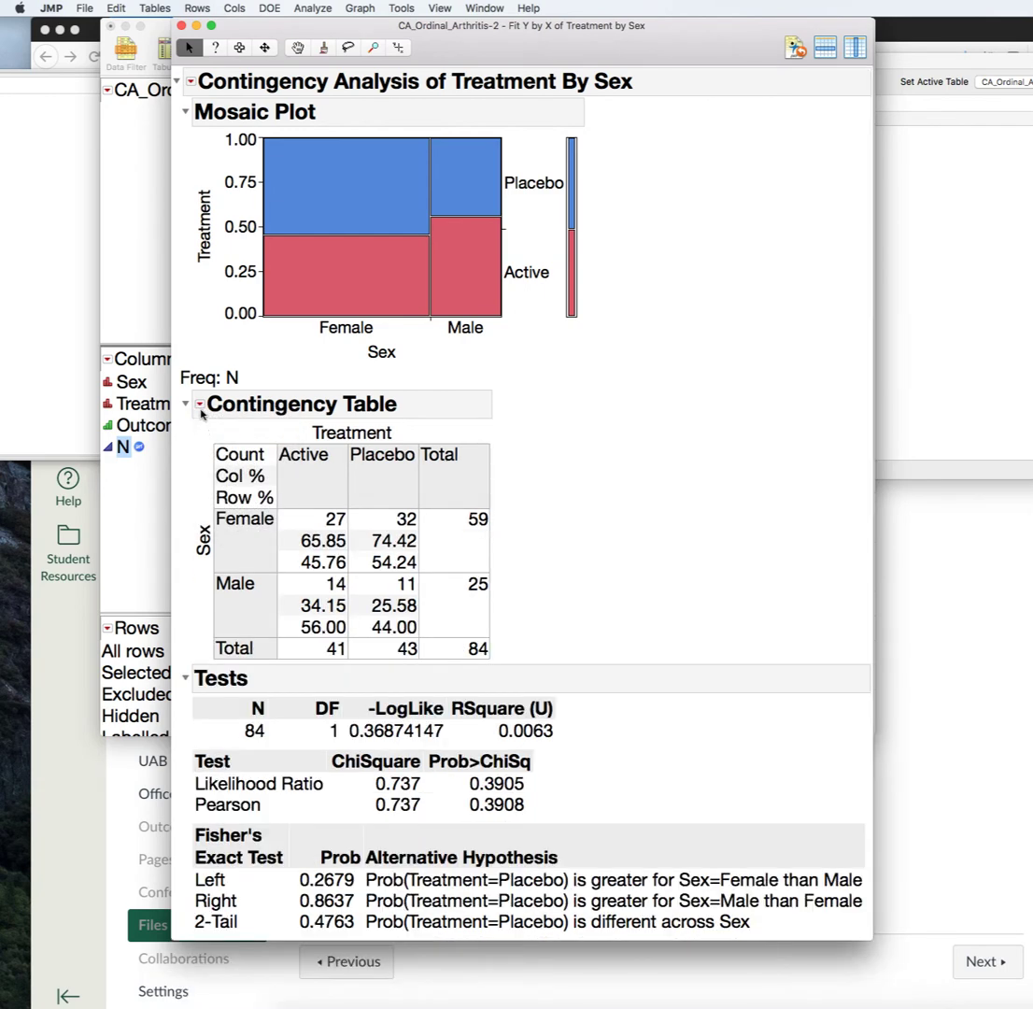
{"action": "left_click", "coordinate": [200, 404]}
{"action": "left_click", "coordinate": [222, 442]}
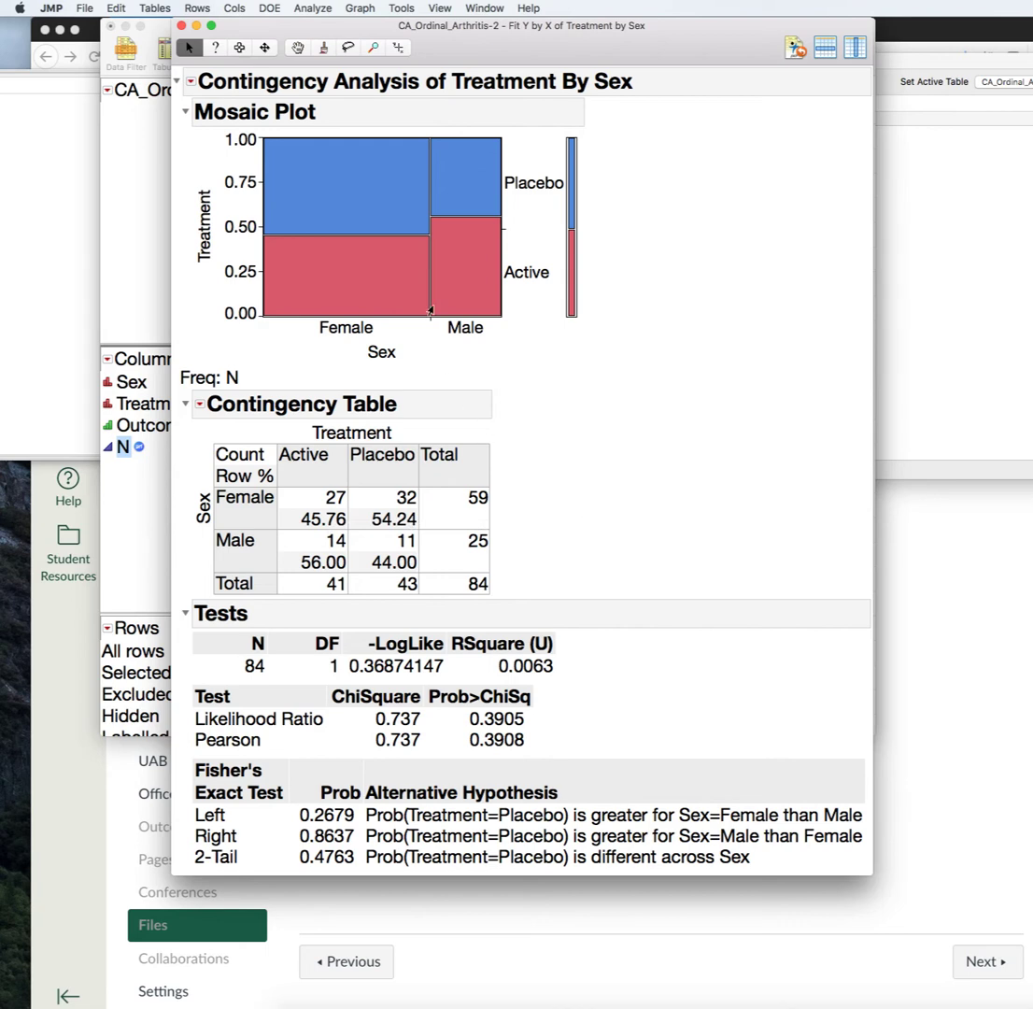
{"action": "mouse_move", "coordinate": [447, 247]}
{"action": "left_click", "coordinate": [182, 26]}
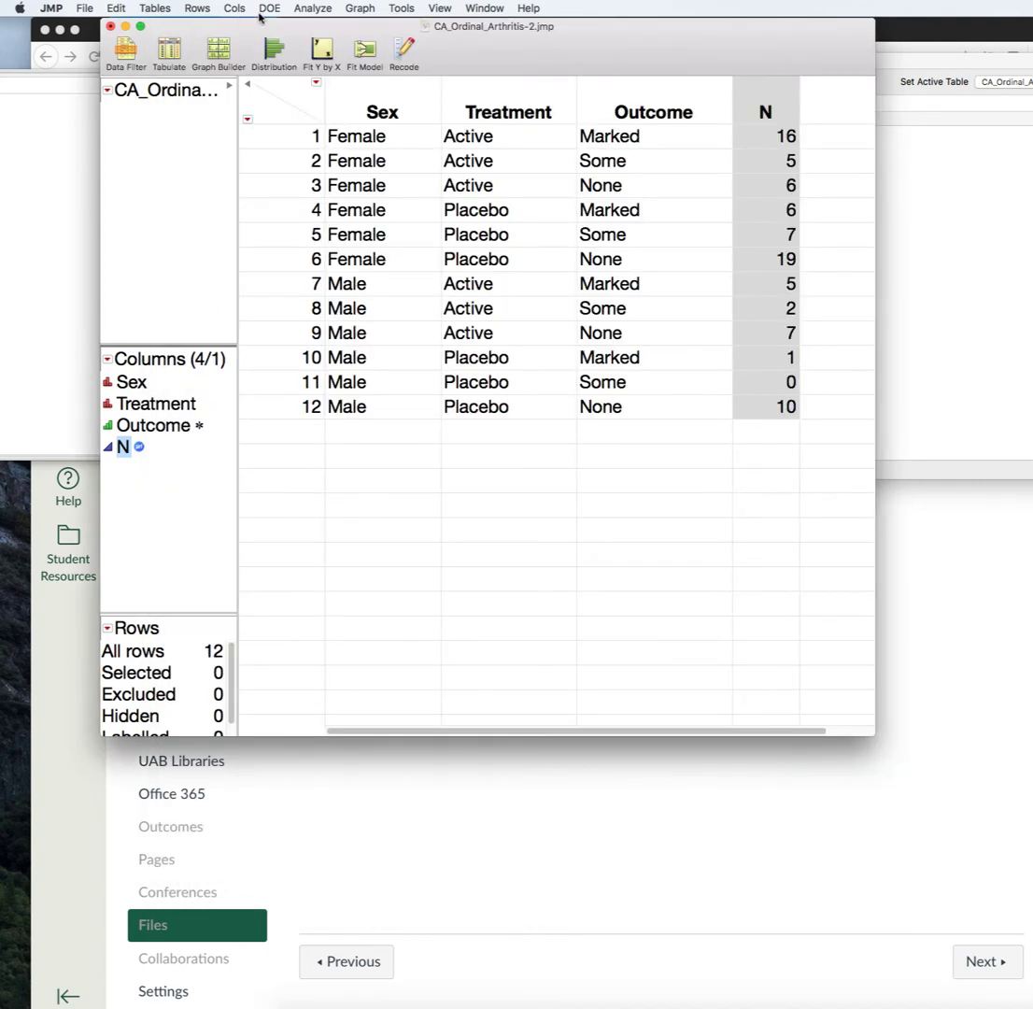
Start a Fit Model specification and assign Outcome as the Y variable.
{"action": "left_click", "coordinate": [327, 9]}
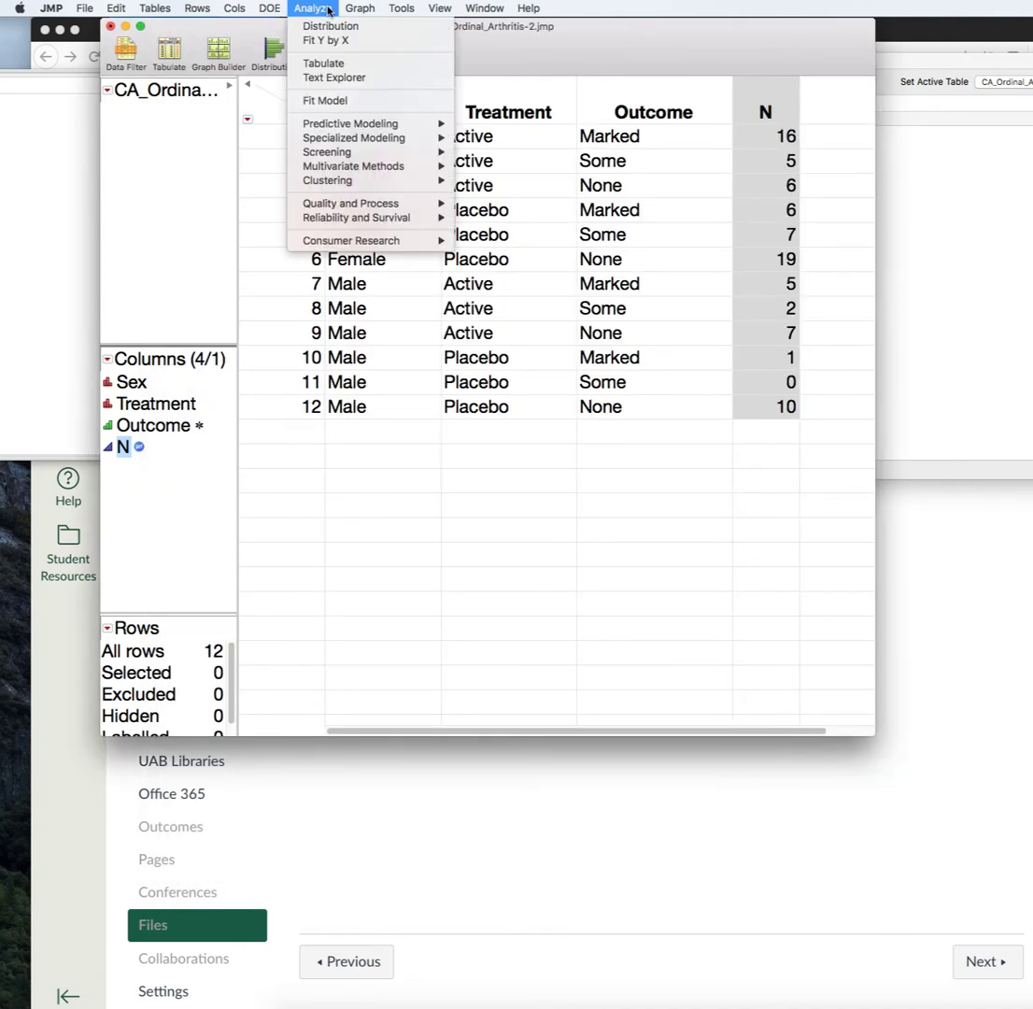
{"action": "left_click", "coordinate": [358, 100]}
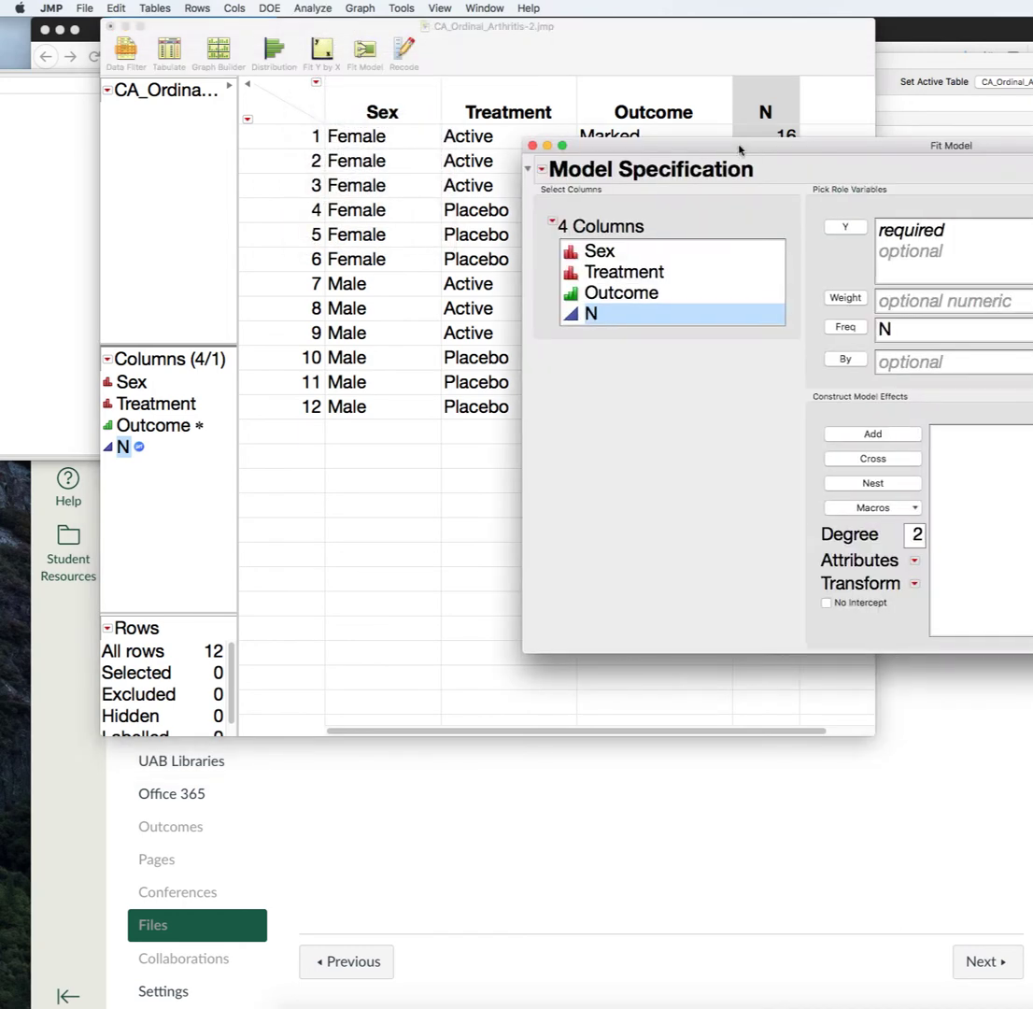
{"action": "left_click_drag", "start_coordinate": [737, 148], "coordinate": [343, 51]}
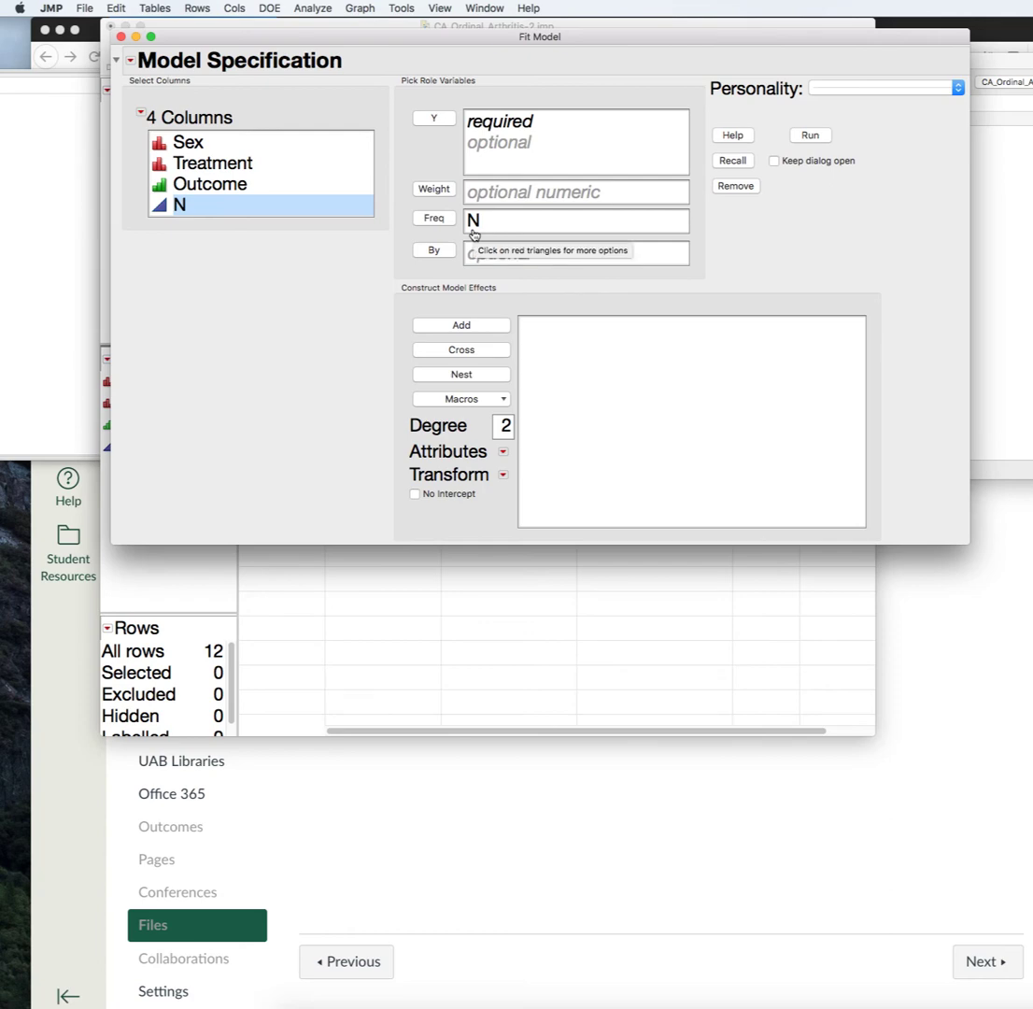
{"action": "left_click", "coordinate": [247, 186]}
{"action": "left_click", "coordinate": [424, 122]}
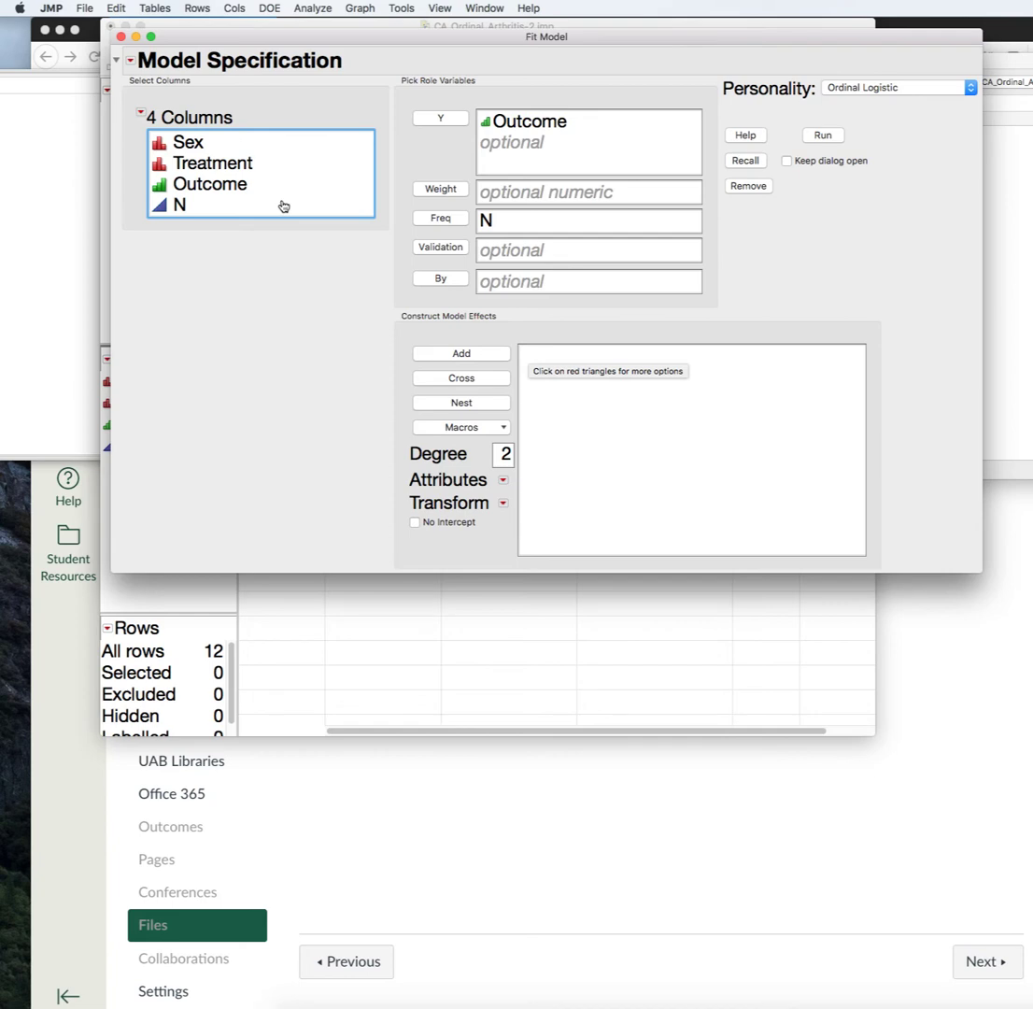
Generate the Sex and Treatment effects with the Factorial to degree macro at degree 2, and delete all the model effects.
{"action": "left_click", "coordinate": [270, 146]}
{"action": "left_click", "coordinate": [271, 168], "text": "shift"}
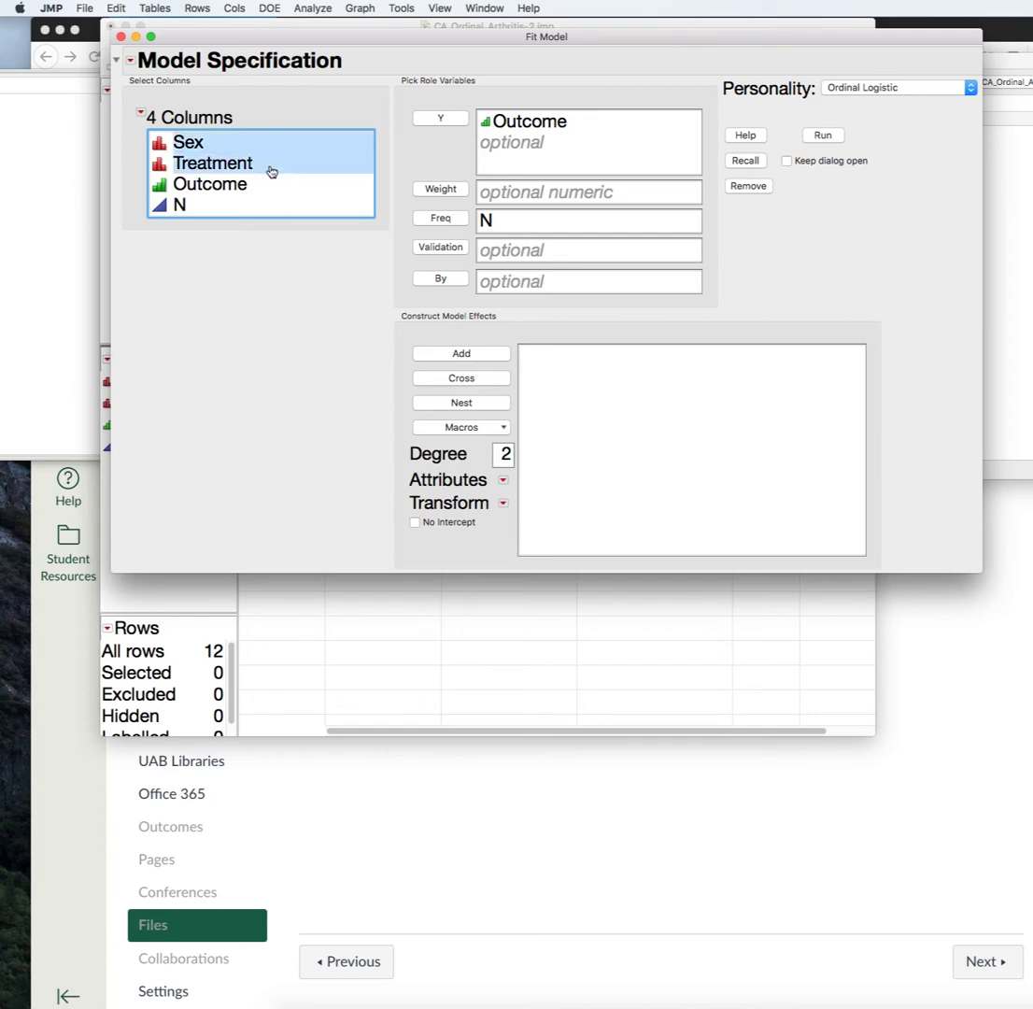
{"action": "left_click", "coordinate": [503, 431]}
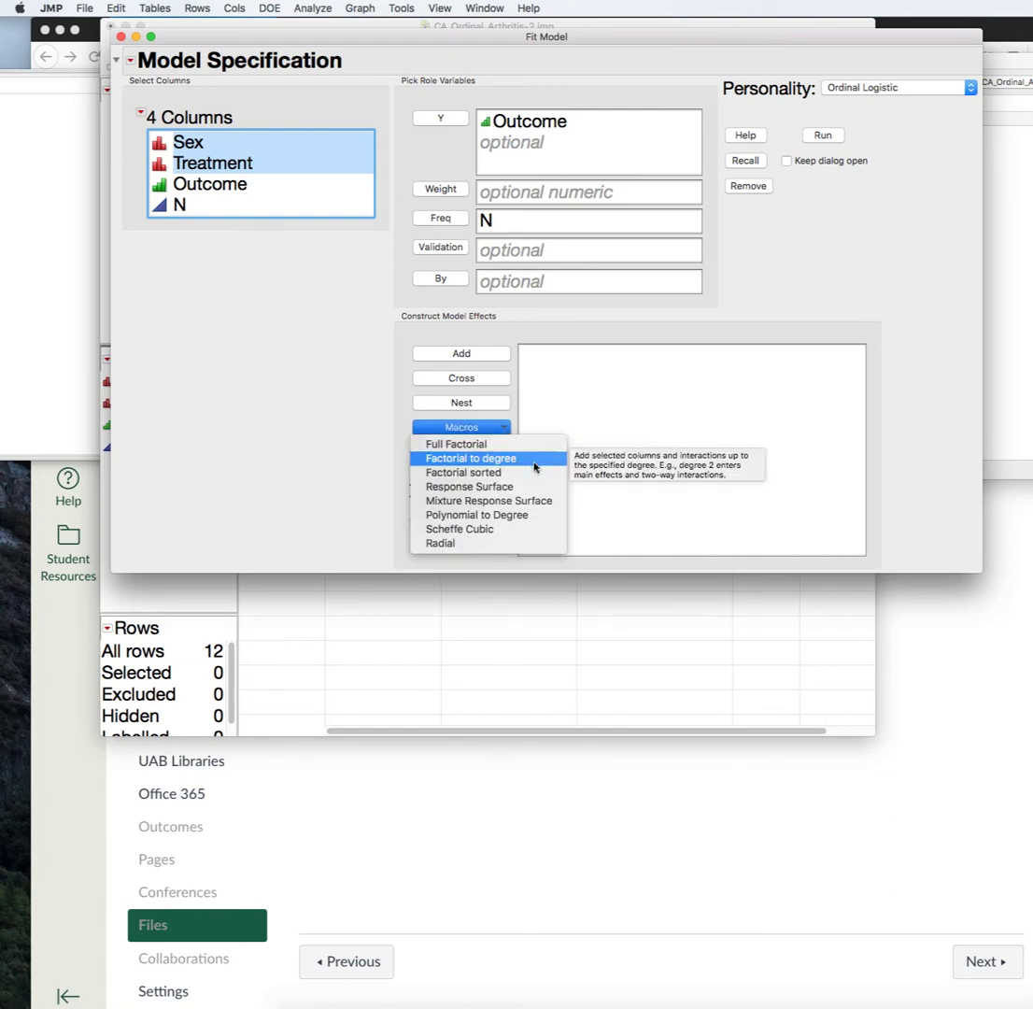
{"action": "left_click", "coordinate": [534, 462]}
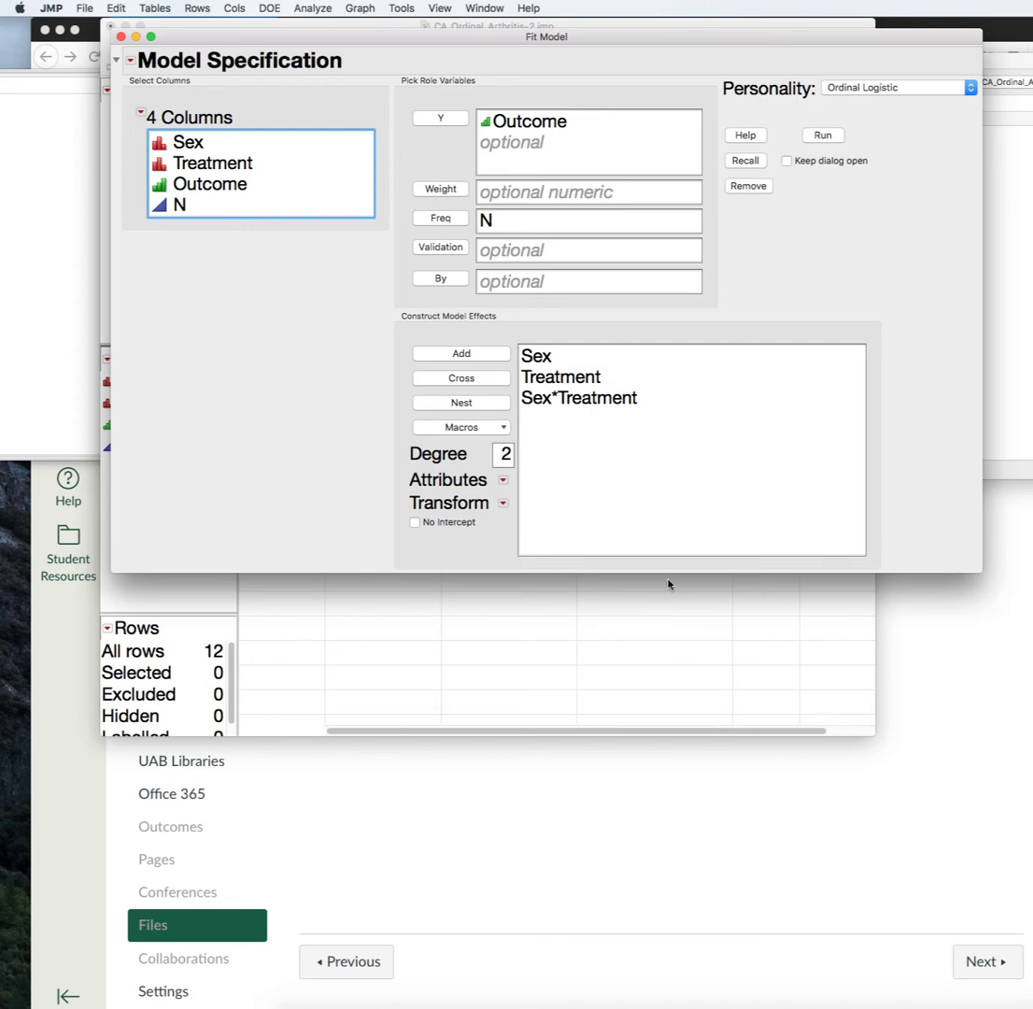
{"action": "left_click_drag", "start_coordinate": [589, 357], "coordinate": [591, 408]}
{"action": "key", "text": "BackSpace"}
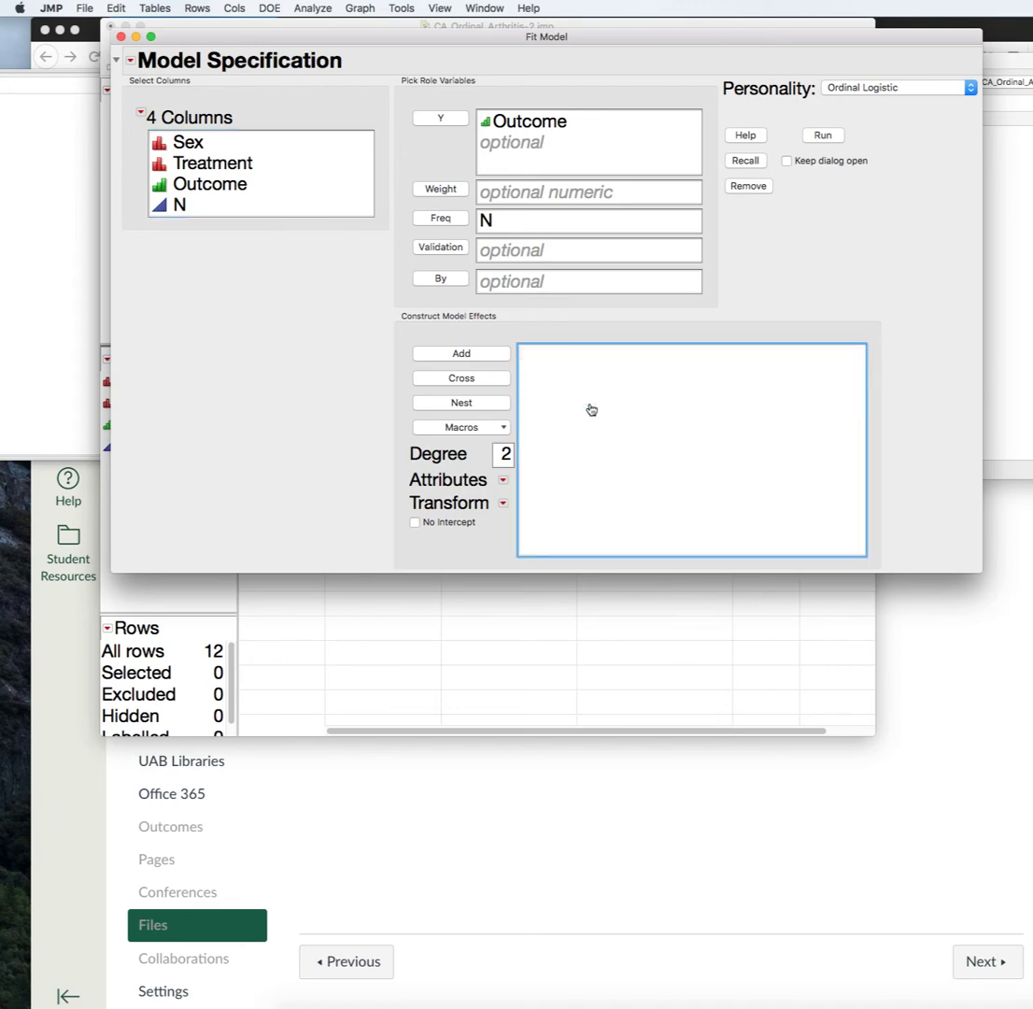
Add Sex and Treatment individually, cross them into Sex*Treatment, and remove all three model effects.
{"action": "left_click", "coordinate": [273, 141]}
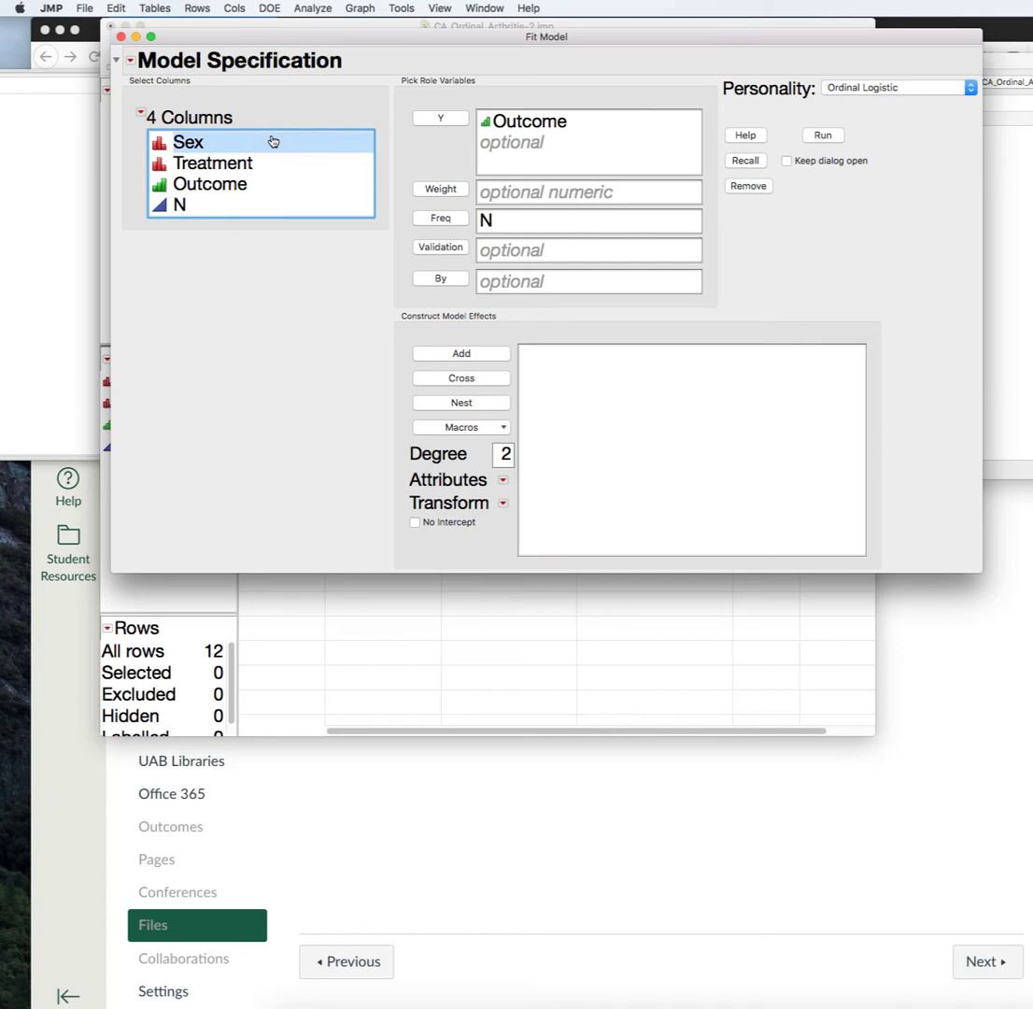
{"action": "left_click", "coordinate": [467, 353]}
{"action": "left_click", "coordinate": [261, 165]}
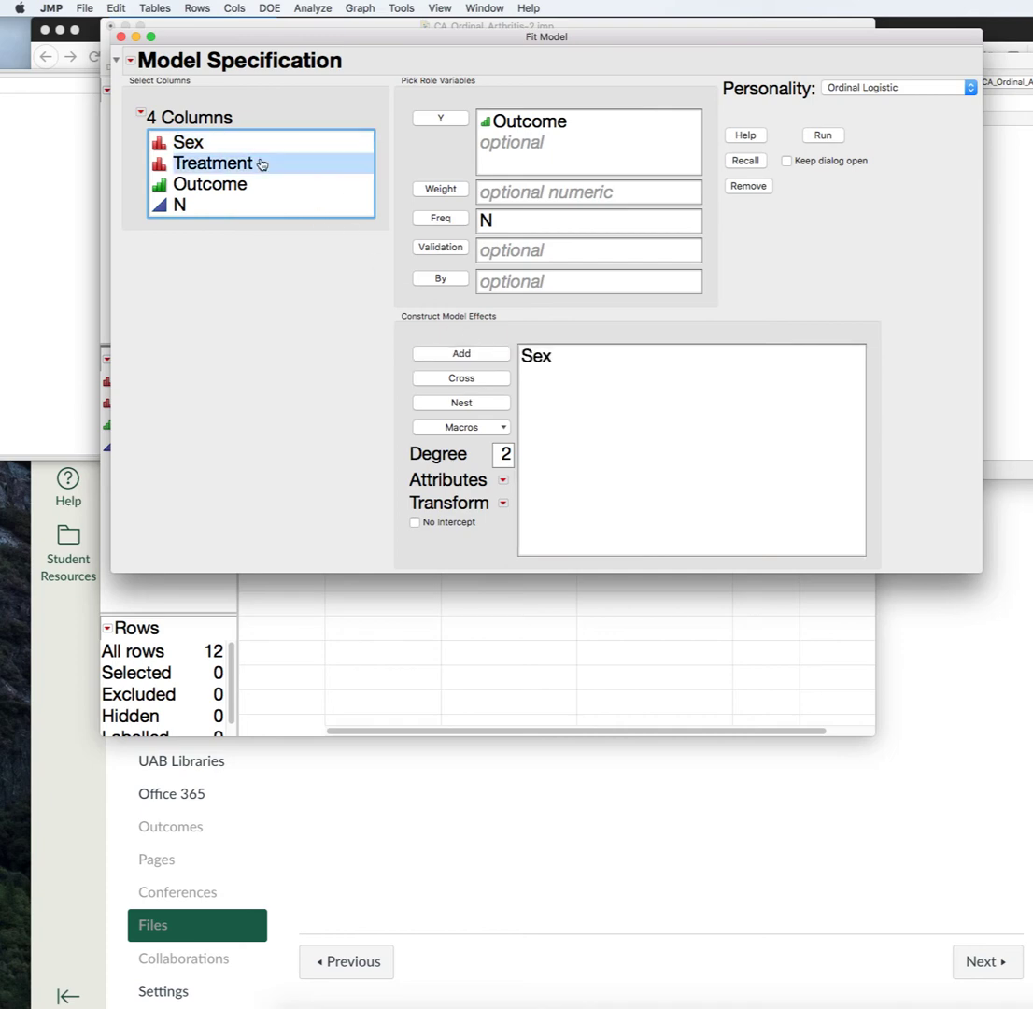
{"action": "left_click", "coordinate": [480, 354]}
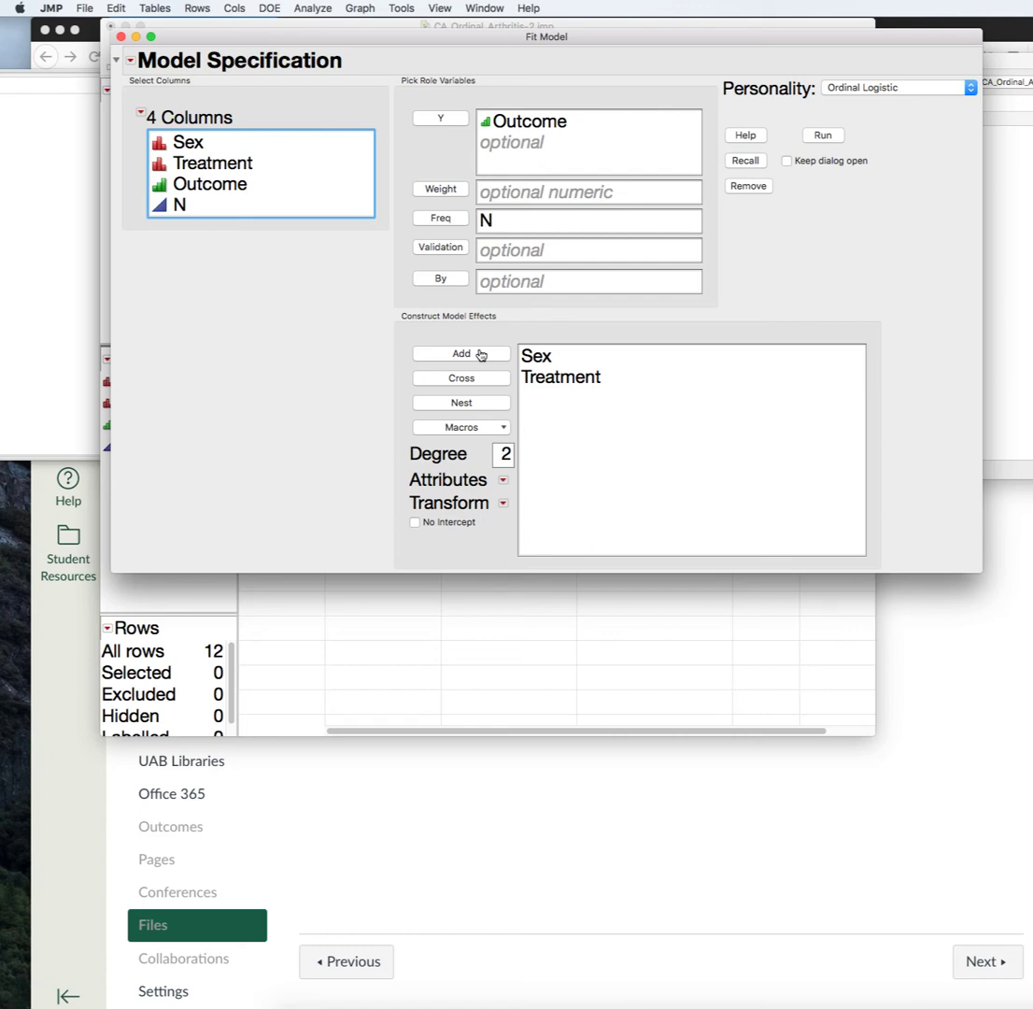
{"action": "left_click", "coordinate": [528, 359]}
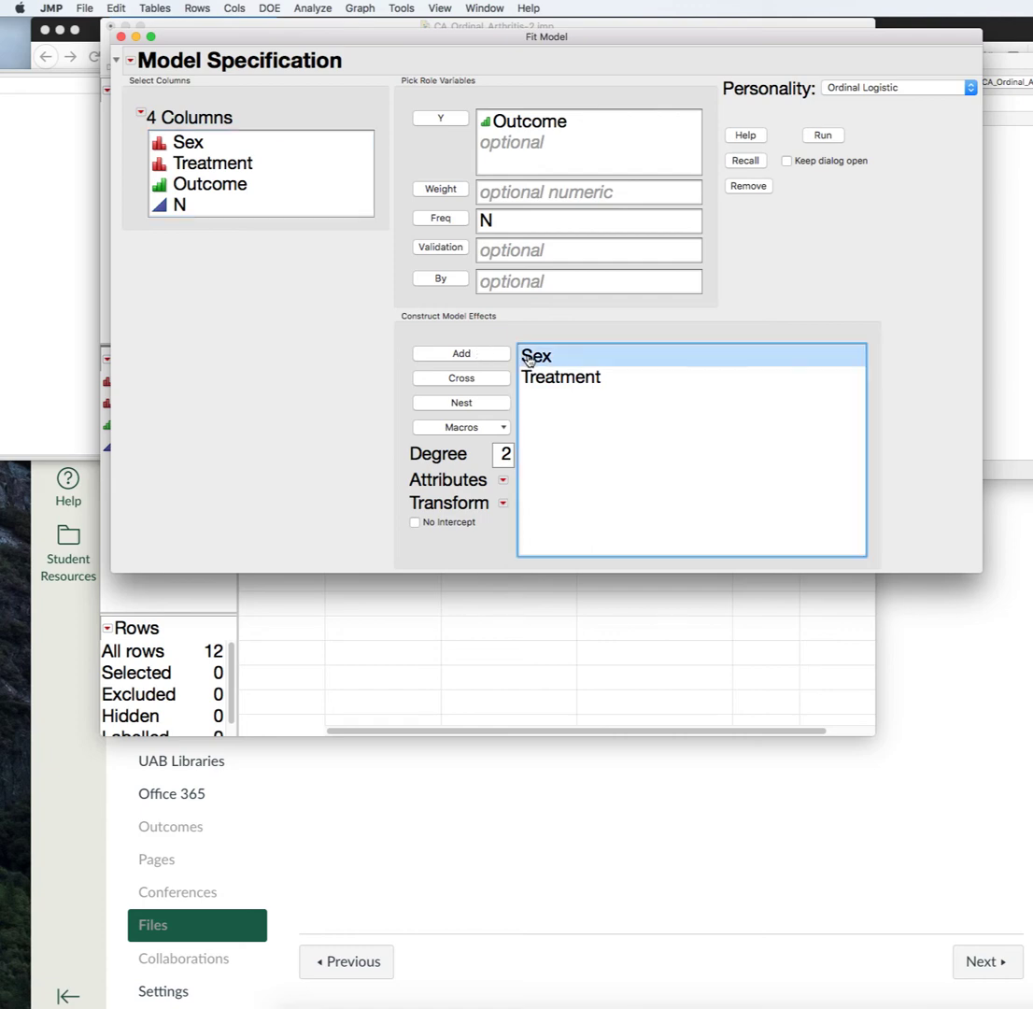
{"action": "left_click", "coordinate": [208, 162]}
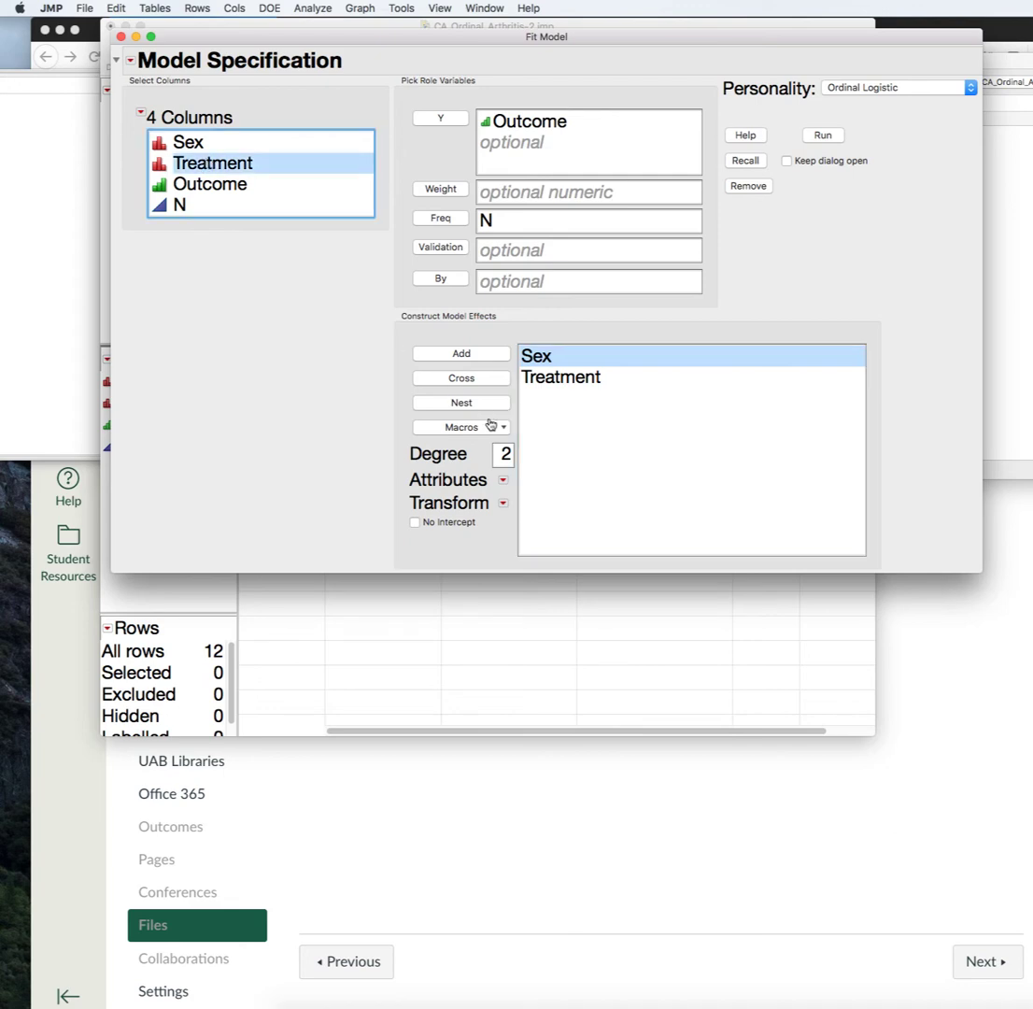
{"action": "left_click", "coordinate": [485, 378]}
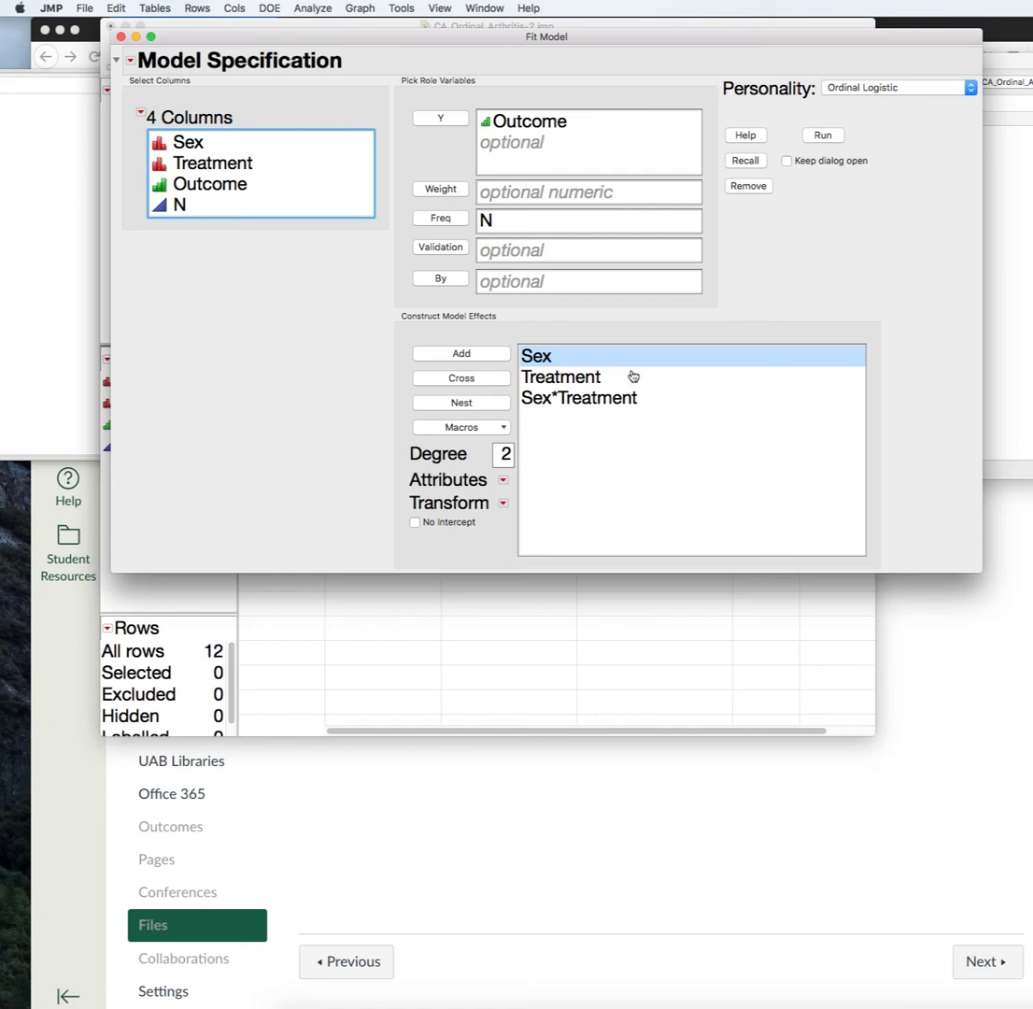
{"action": "left_click", "coordinate": [638, 399], "text": "shift"}
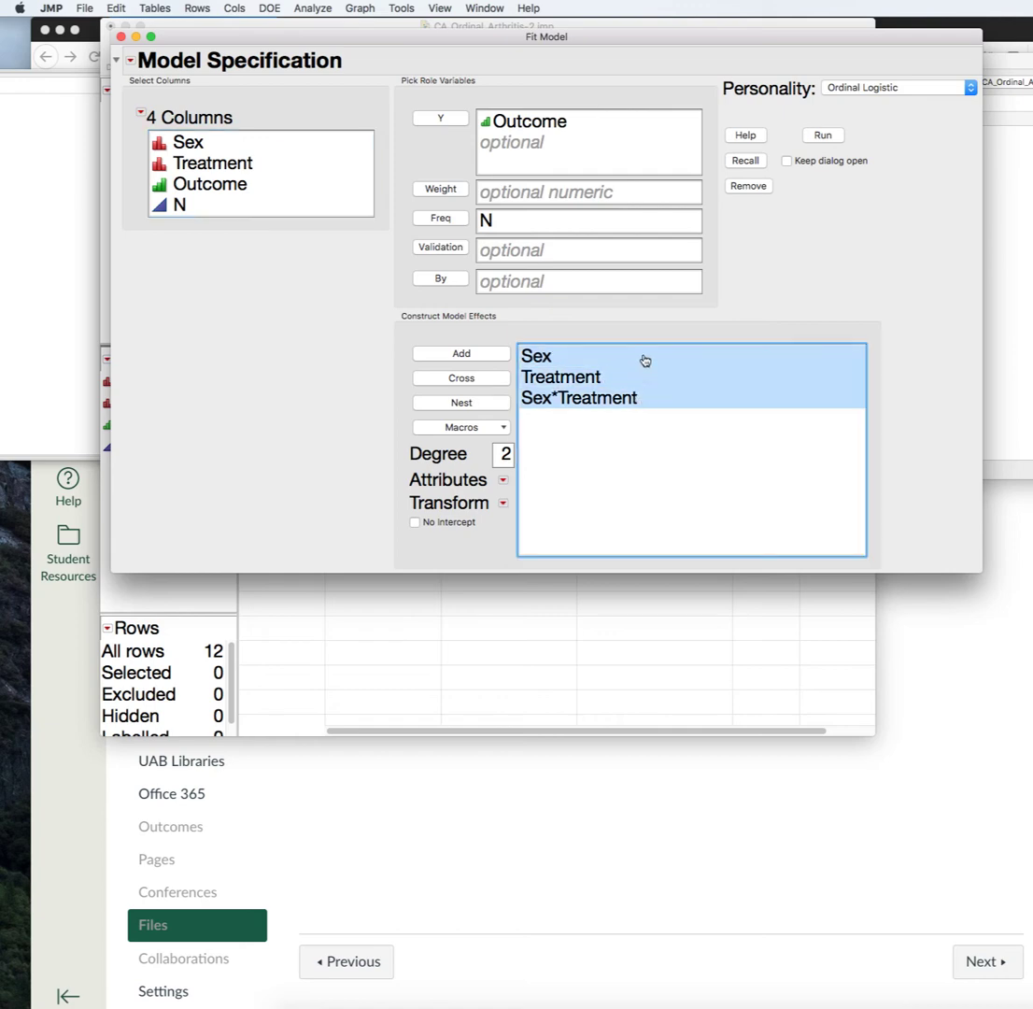
{"action": "key", "text": "BackSpace"}
Recreate the second-degree Sex and Treatment effects with the Factorial to degree macro, and clear the effects list.
{"action": "left_click", "coordinate": [244, 147]}
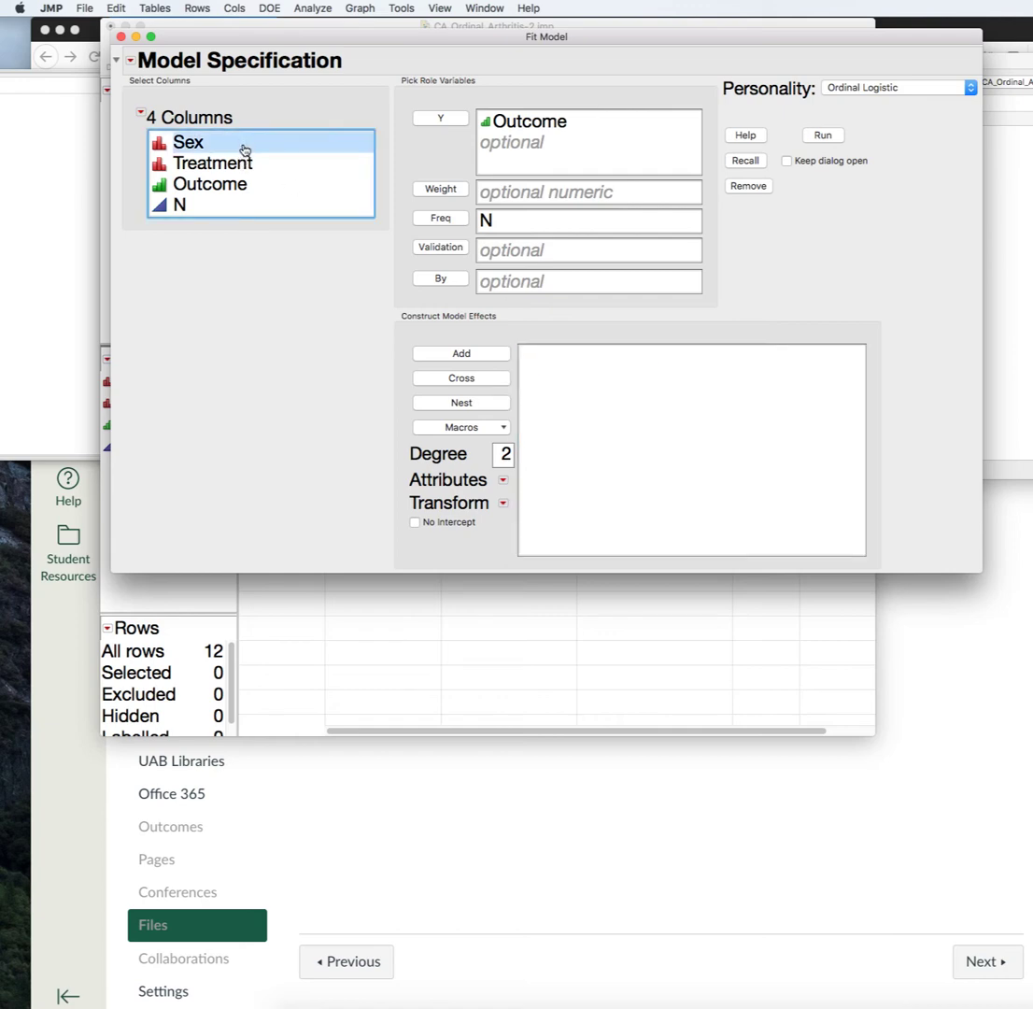
{"action": "left_click", "coordinate": [248, 163], "text": "shift"}
{"action": "left_click", "coordinate": [503, 429]}
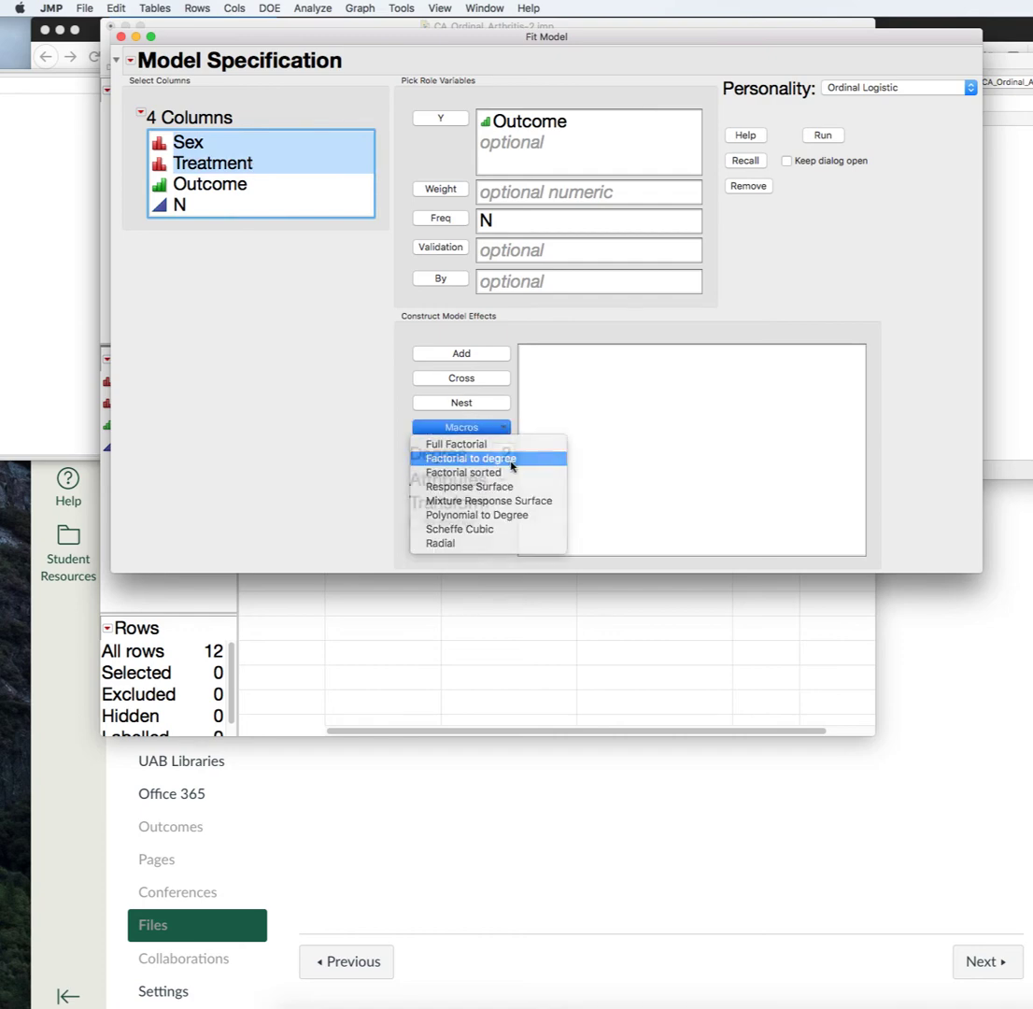
{"action": "left_click", "coordinate": [512, 461]}
{"action": "left_click", "coordinate": [546, 359]}
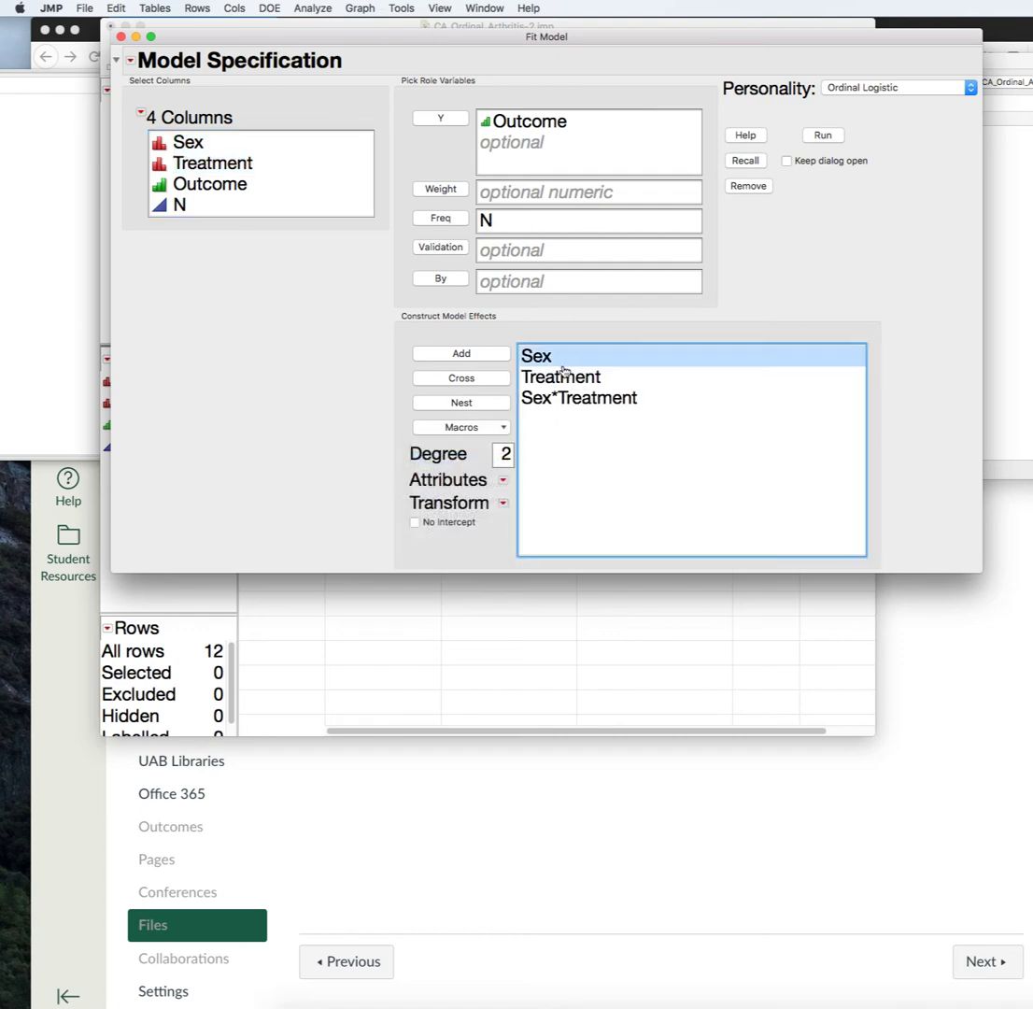
{"action": "left_click_drag", "start_coordinate": [564, 372], "coordinate": [565, 427]}
{"action": "key", "text": "BackSpace"}
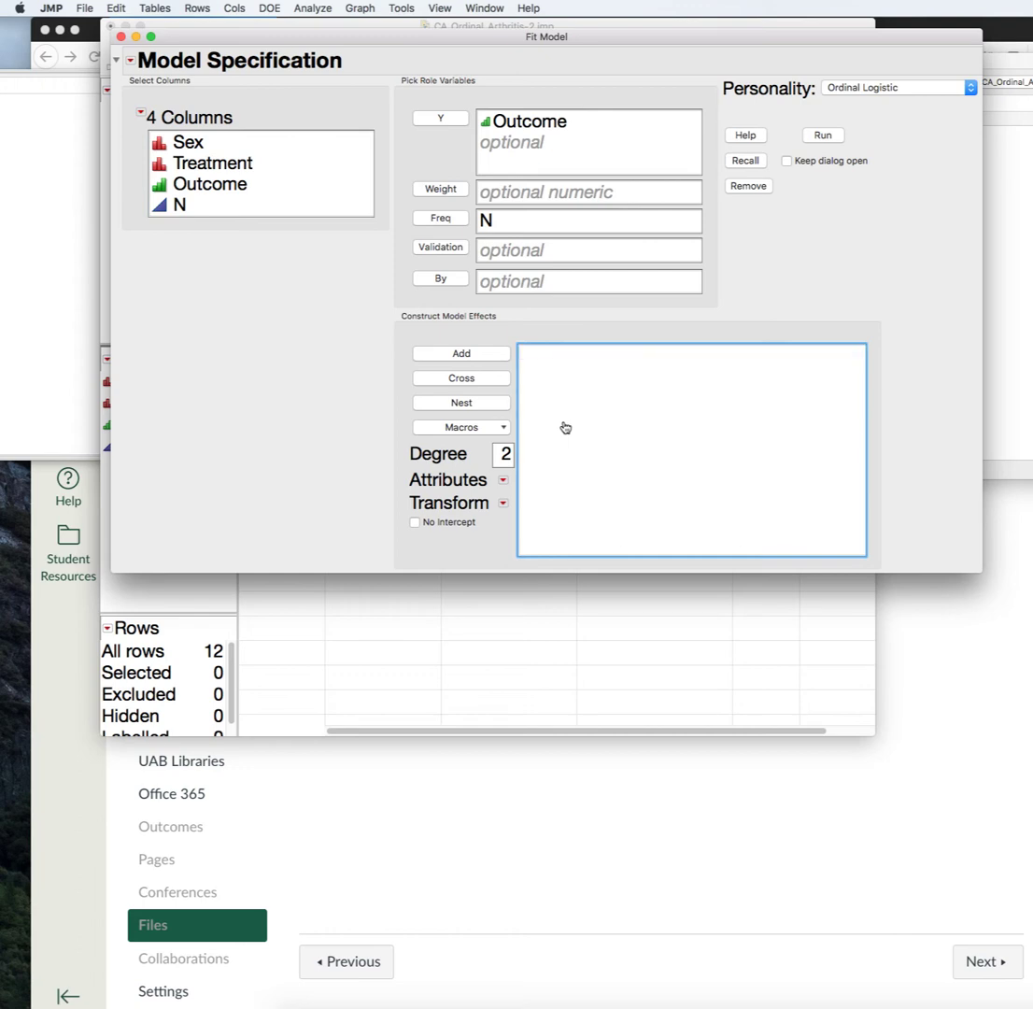
Add Sex, Treatment and the crossed Sex*Treatment interaction as model effects, and run the Ordinal Logistic fit for Outcome.
{"action": "left_click", "coordinate": [187, 142]}
{"action": "left_click", "coordinate": [444, 355]}
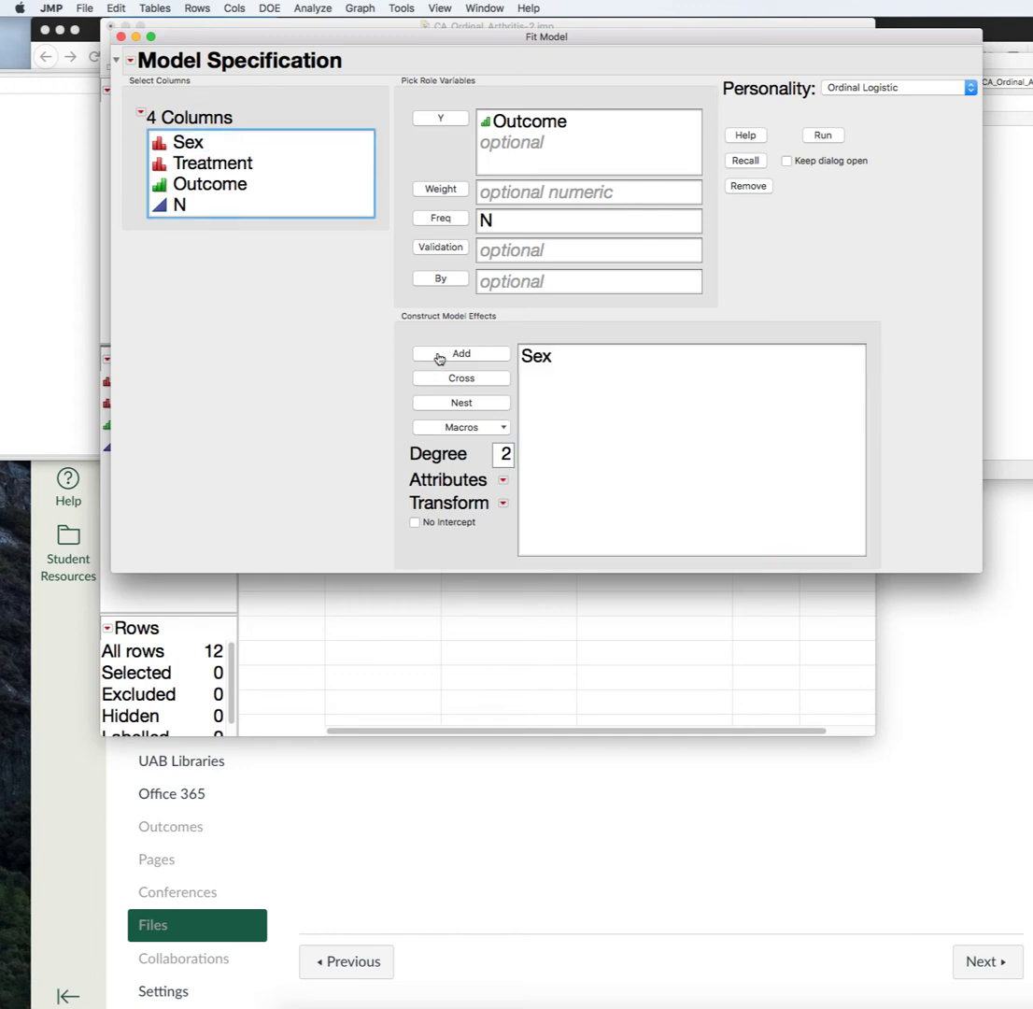
{"action": "left_click", "coordinate": [263, 163]}
{"action": "left_click", "coordinate": [461, 355]}
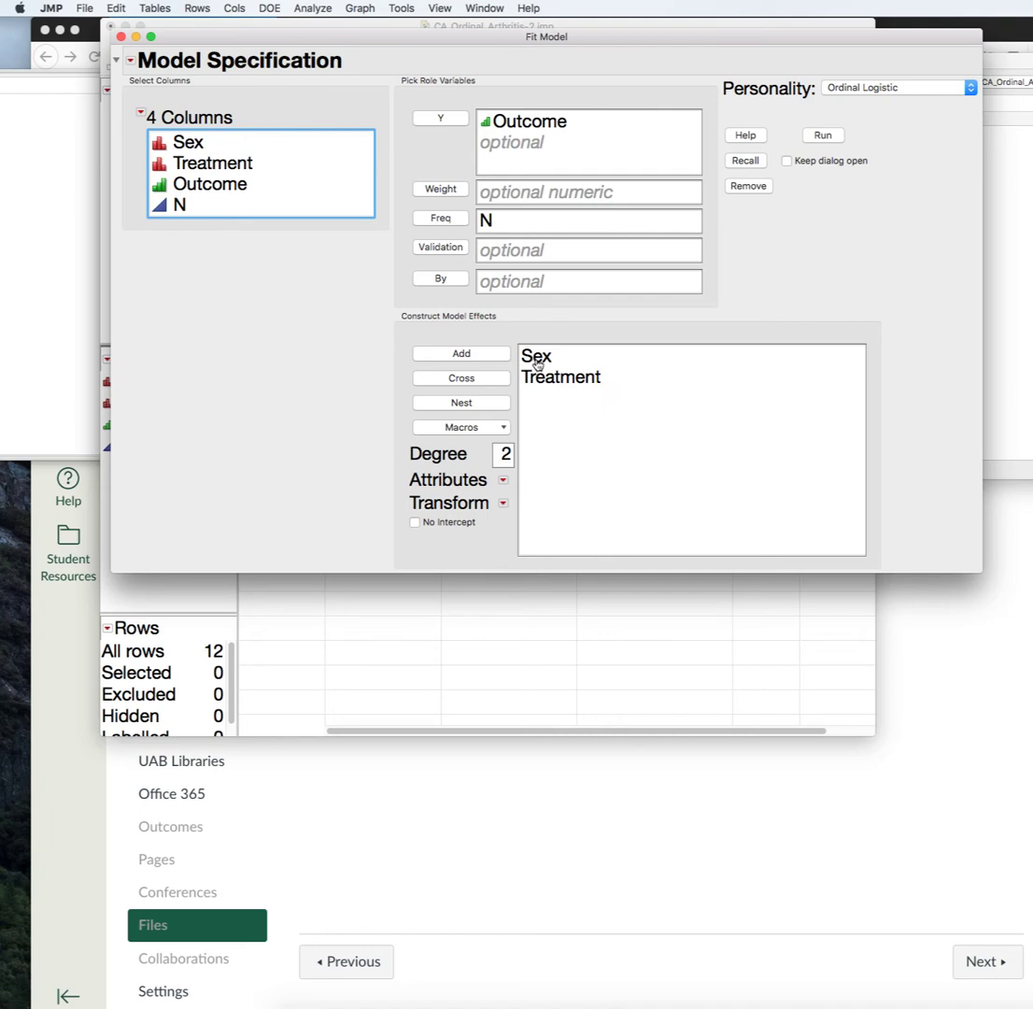
{"action": "left_click", "coordinate": [537, 365]}
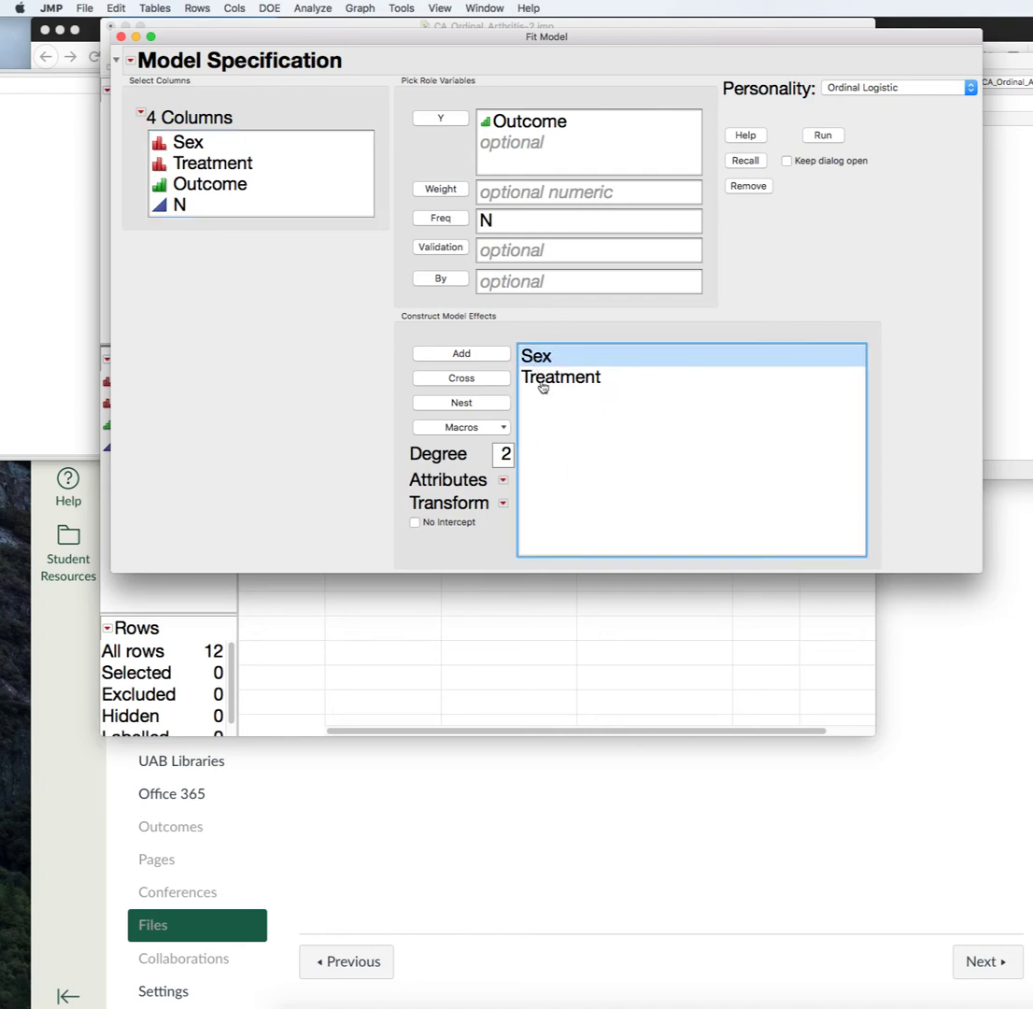
{"action": "left_click", "coordinate": [216, 166]}
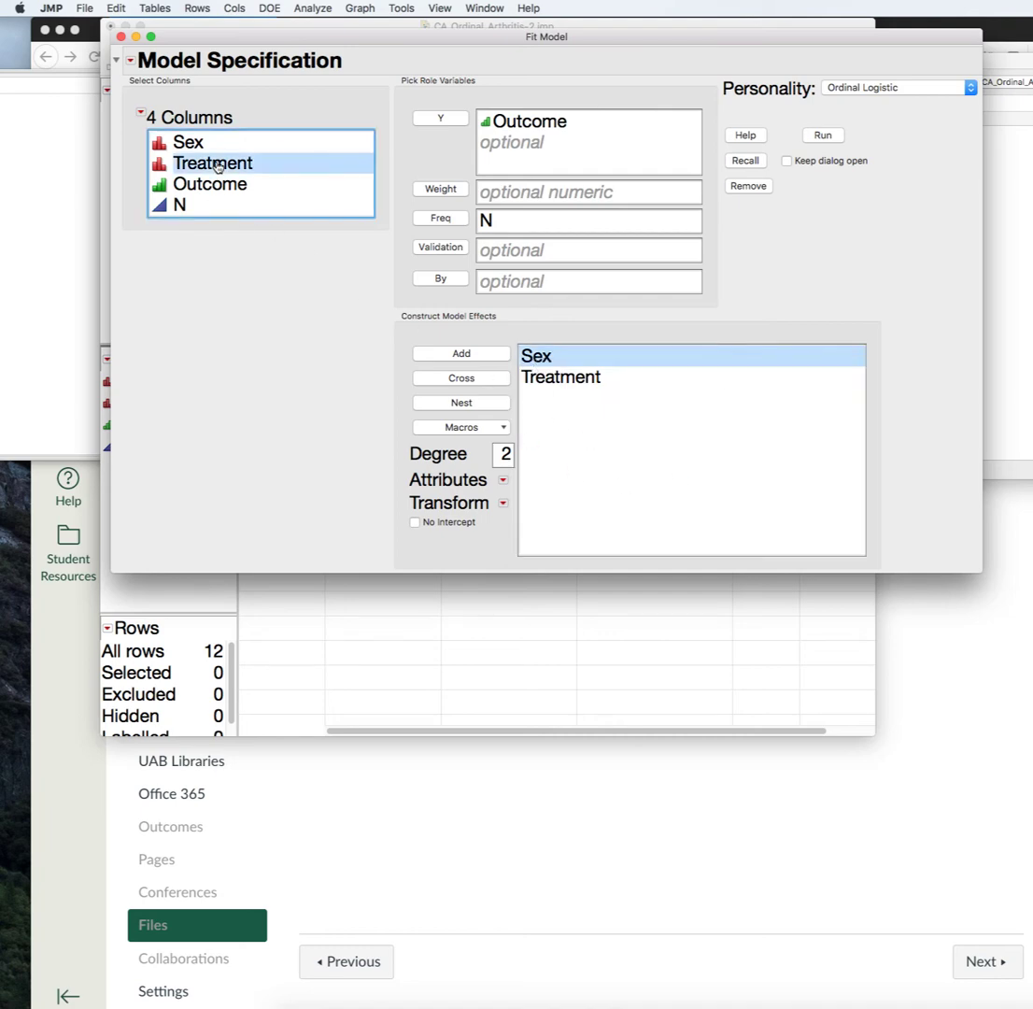
{"action": "left_click", "coordinate": [463, 378]}
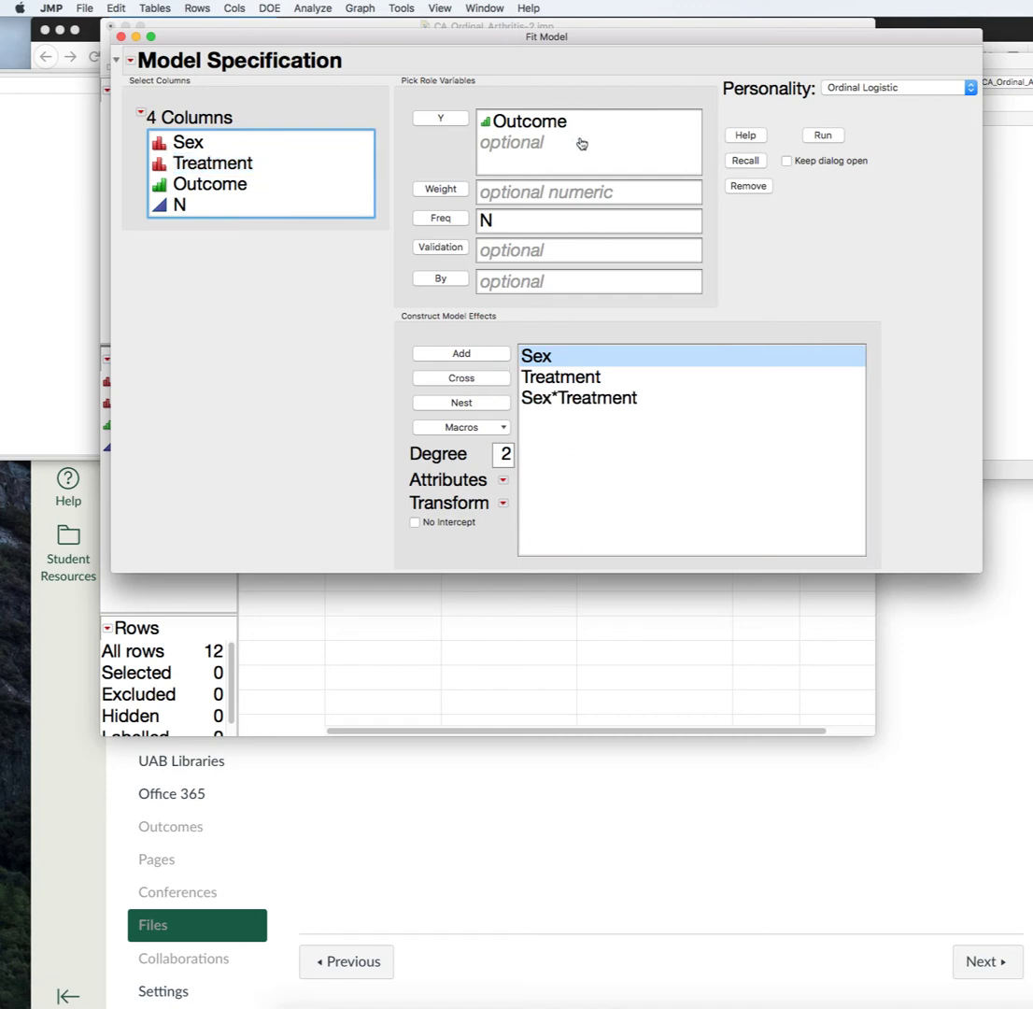
{"action": "left_click", "coordinate": [823, 137]}
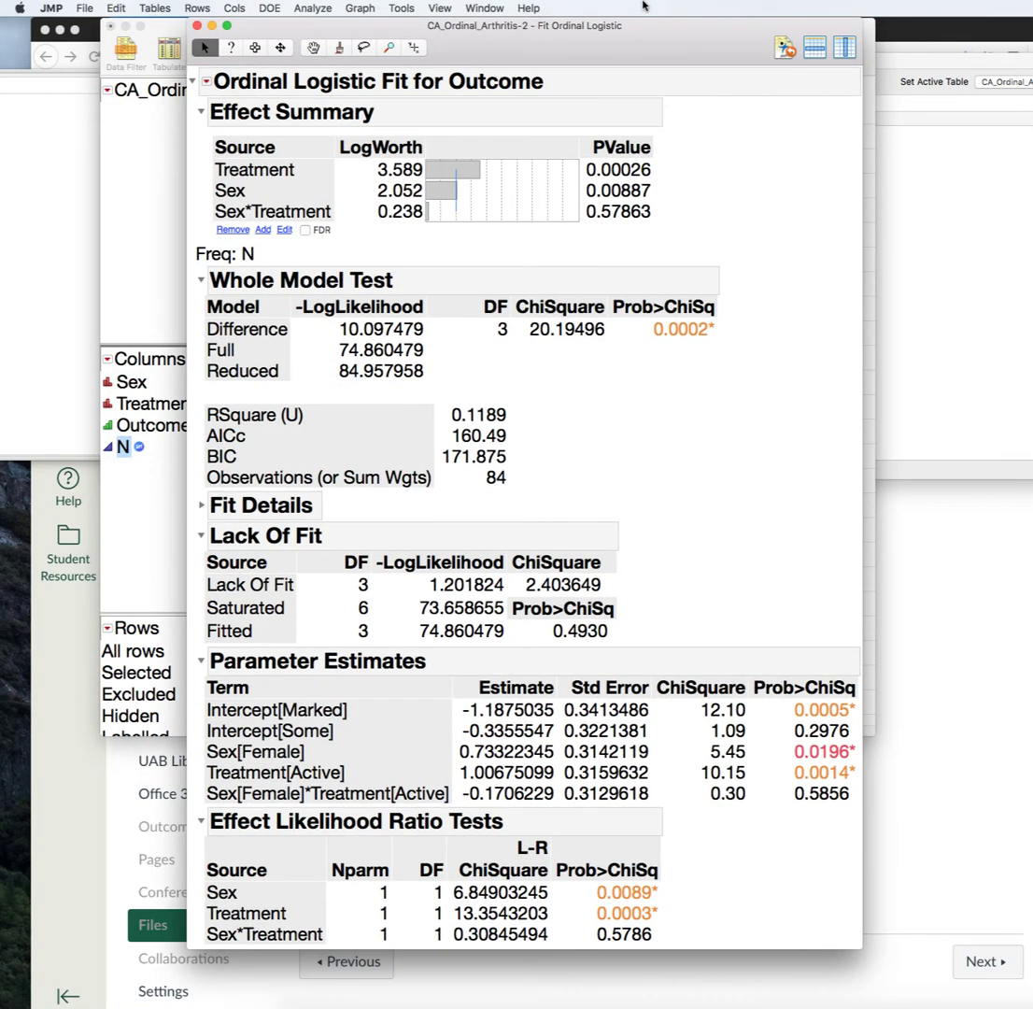
Collapse the Whole Model Test, Parameter Estimates and Effect Likelihood Ratio Tests sections and examine the Lack Of Fit results.
{"action": "left_click", "coordinate": [201, 280]}
{"action": "left_click", "coordinate": [201, 466]}
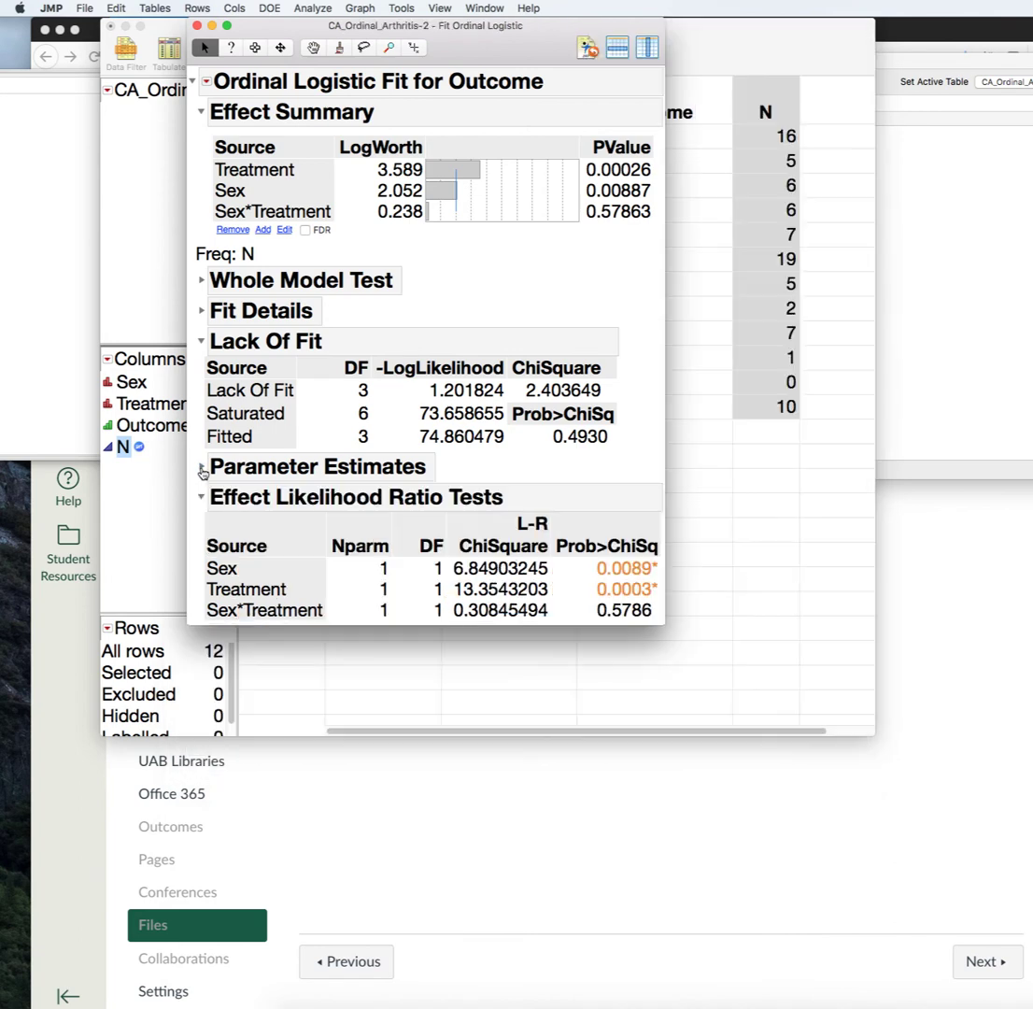
{"action": "left_click", "coordinate": [202, 497]}
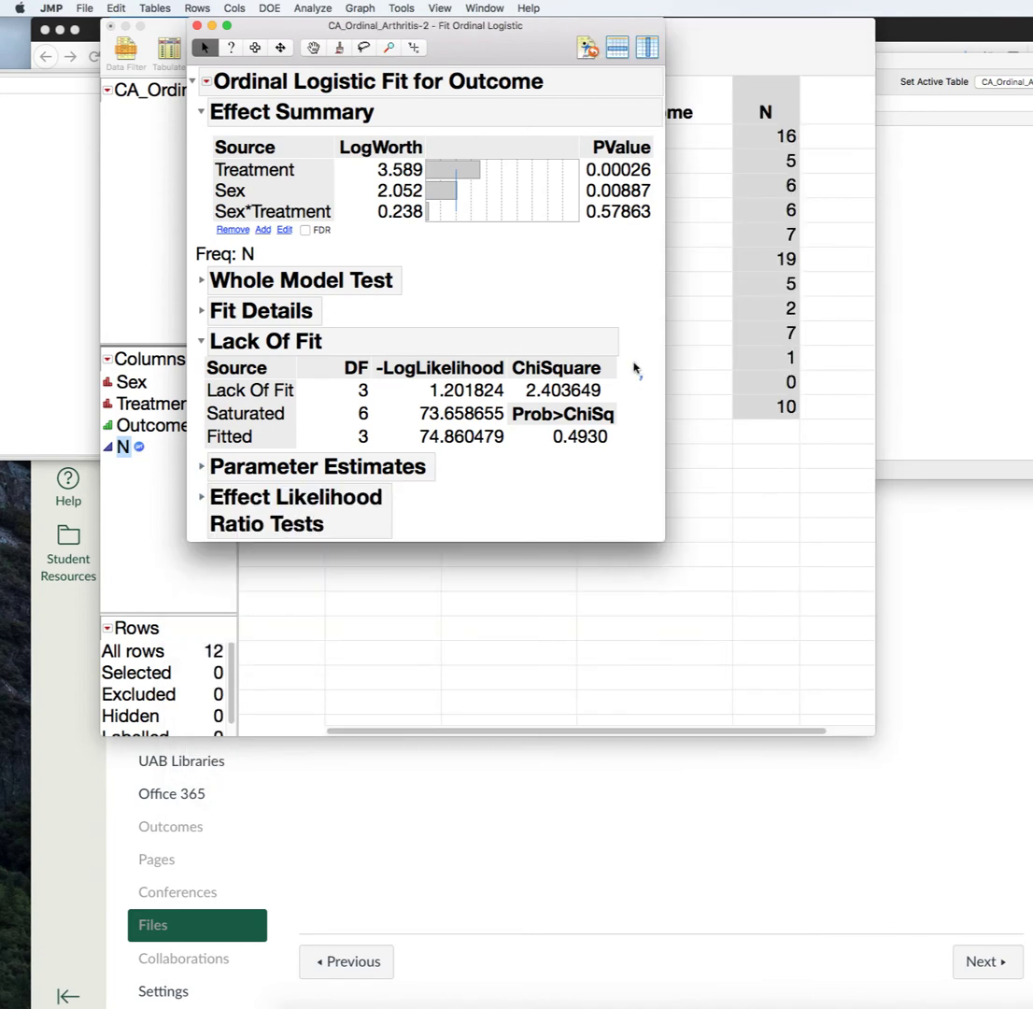
{"action": "mouse_move", "coordinate": [640, 375]}
{"action": "left_mouse_down"}
{"action": "mouse_move", "coordinate": [280, 379]}
{"action": "mouse_move", "coordinate": [472, 470]}
{"action": "mouse_move", "coordinate": [611, 360]}
{"action": "left_mouse_up"}
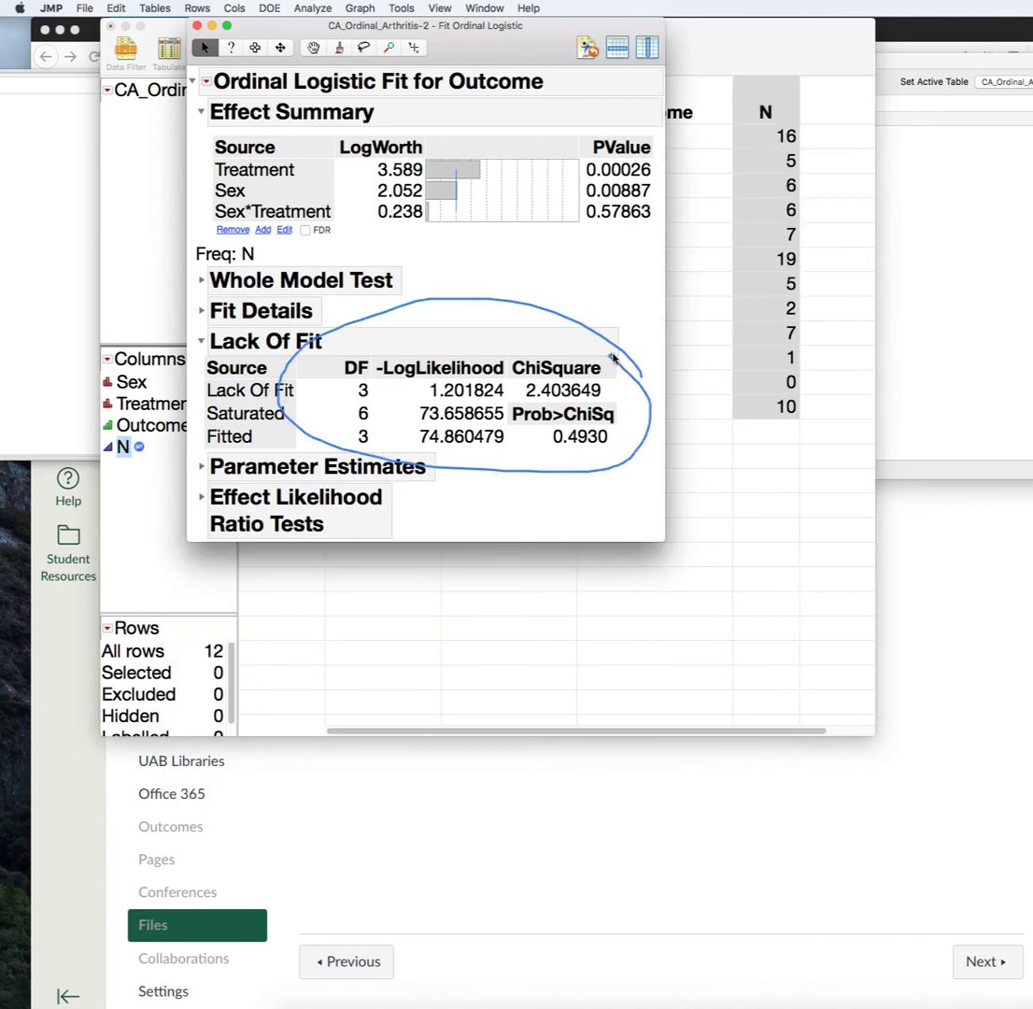
{"action": "left_click_drag", "start_coordinate": [661, 542], "coordinate": [980, 988]}
{"action": "mouse_move", "coordinate": [670, 435]}
{"action": "left_mouse_down"}
{"action": "mouse_move", "coordinate": [607, 393]}
{"action": "mouse_move", "coordinate": [674, 457]}
{"action": "mouse_move", "coordinate": [624, 396]}
{"action": "left_mouse_up"}
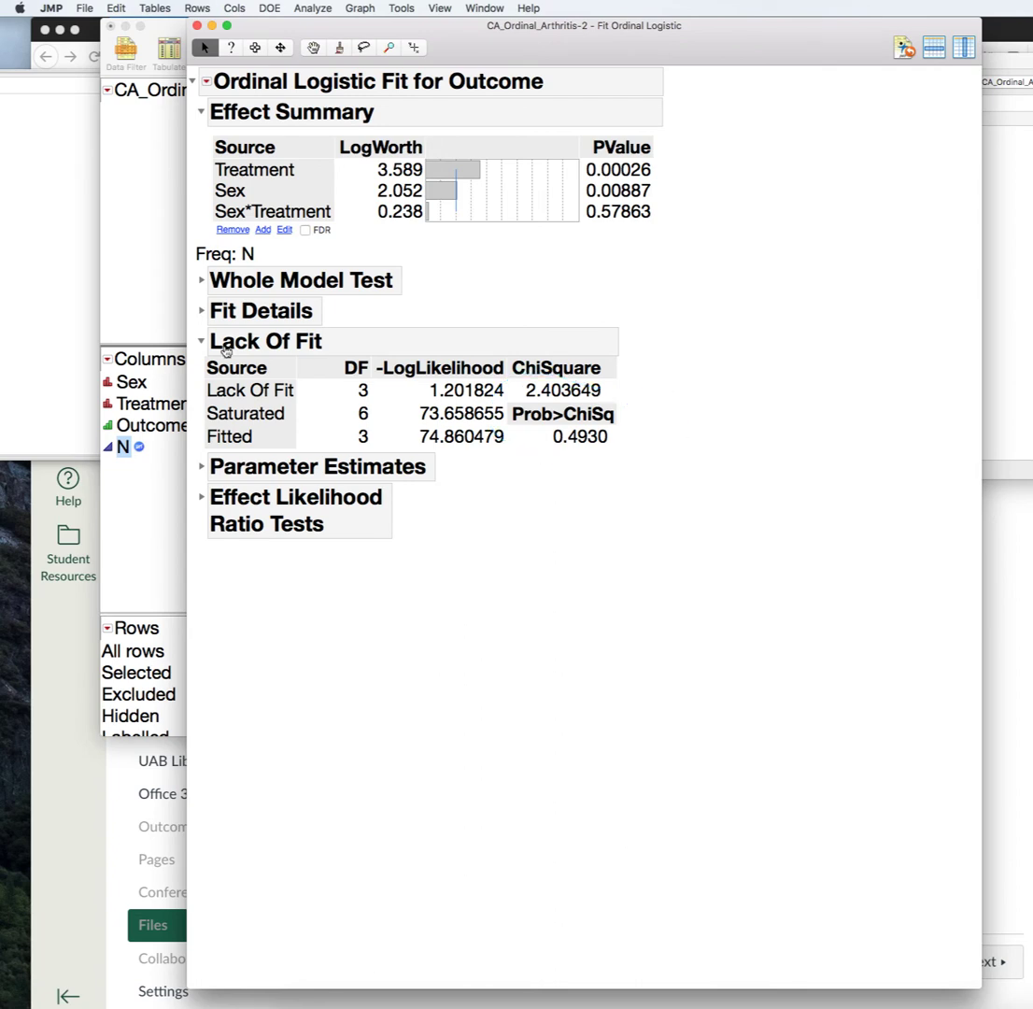
Collapse the Lack Of Fit section, reopen Whole Model Test, and examine its results in an enlarged report window.
{"action": "left_click", "coordinate": [201, 341]}
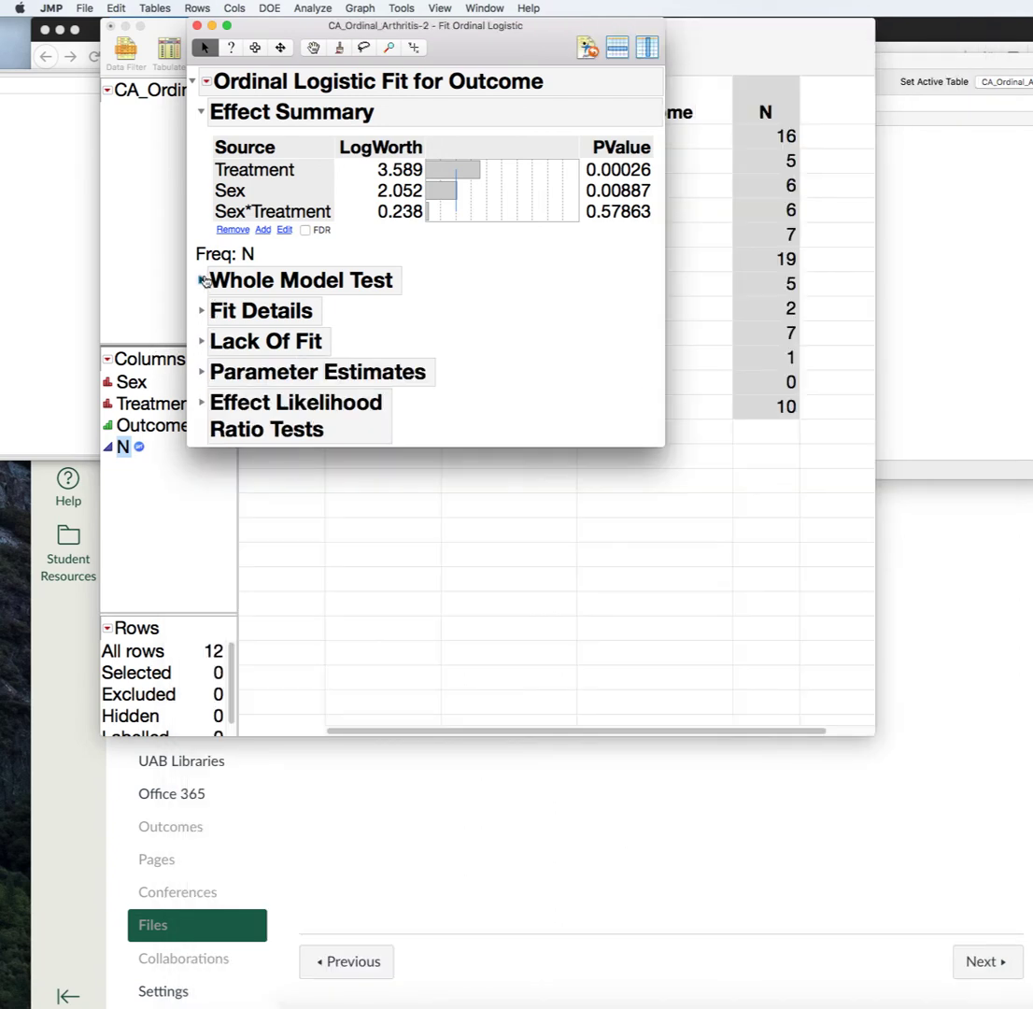
{"action": "left_click", "coordinate": [204, 282]}
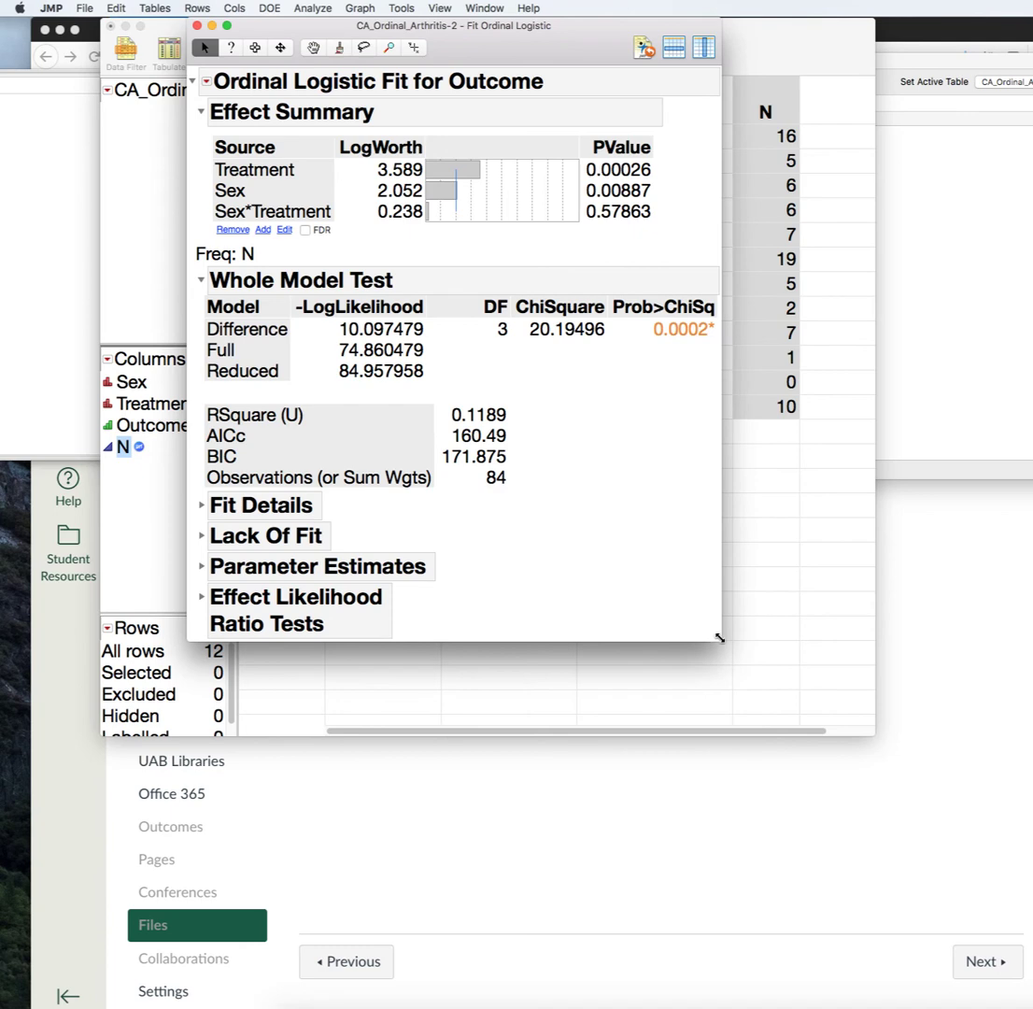
{"action": "left_click_drag", "start_coordinate": [717, 635], "coordinate": [977, 975]}
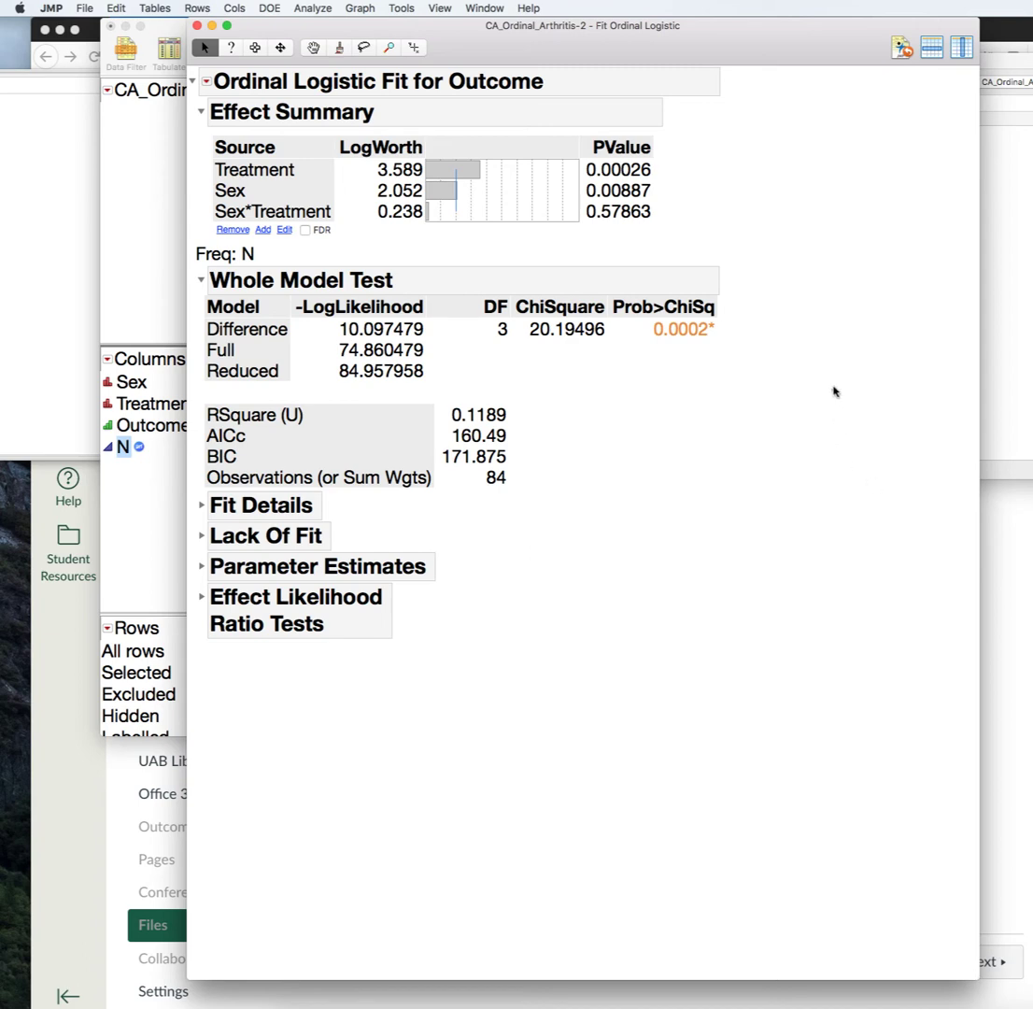
{"action": "mouse_move", "coordinate": [834, 390]}
{"action": "left_mouse_down"}
{"action": "mouse_move", "coordinate": [624, 351]}
{"action": "mouse_move", "coordinate": [821, 312]}
{"action": "left_mouse_up"}
Expand the Effect Likelihood Ratio Tests section and examine the tests for Sex, Treatment and Sex*Treatment.
{"action": "left_click", "coordinate": [202, 596]}
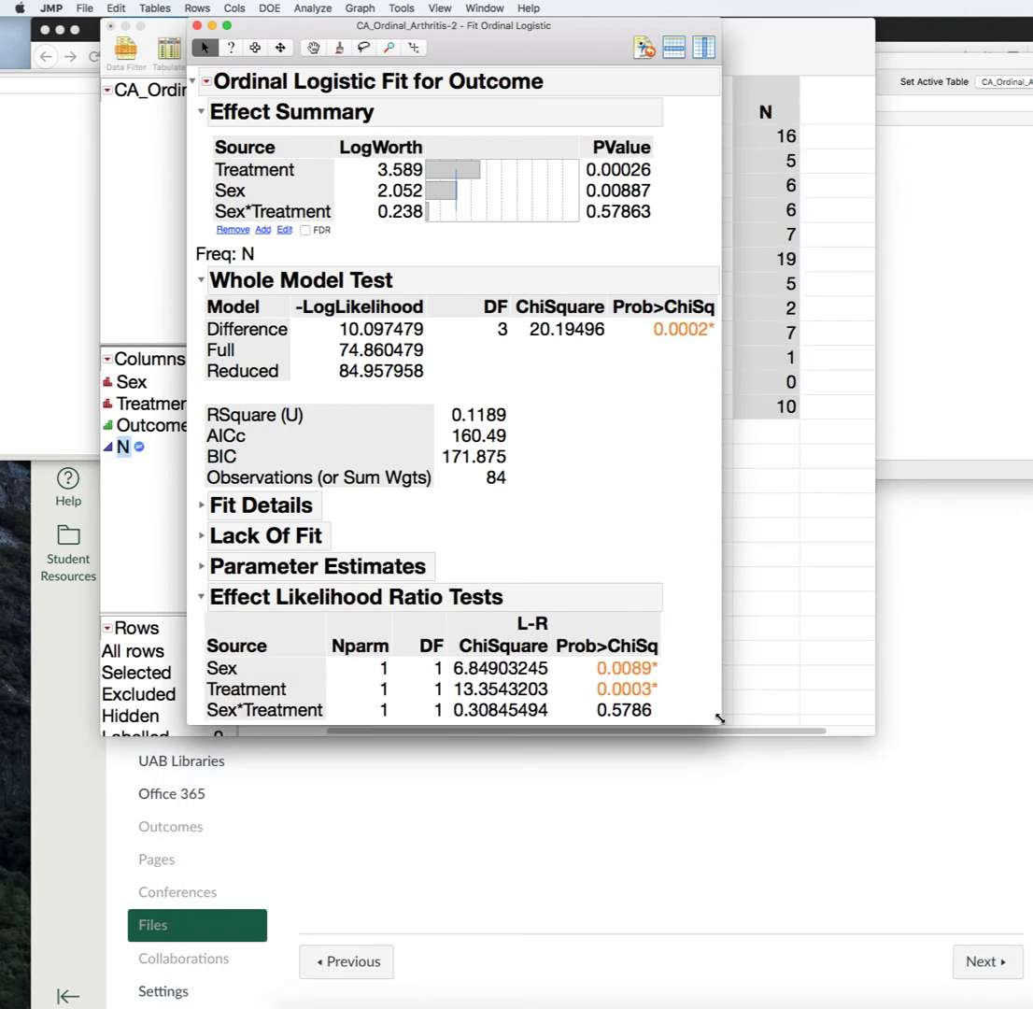
{"action": "left_click_drag", "start_coordinate": [722, 725], "coordinate": [963, 973]}
{"action": "mouse_move", "coordinate": [699, 735]}
{"action": "left_mouse_down"}
{"action": "mouse_move", "coordinate": [621, 693]}
{"action": "mouse_move", "coordinate": [602, 727]}
{"action": "mouse_move", "coordinate": [681, 714]}
{"action": "left_mouse_up"}
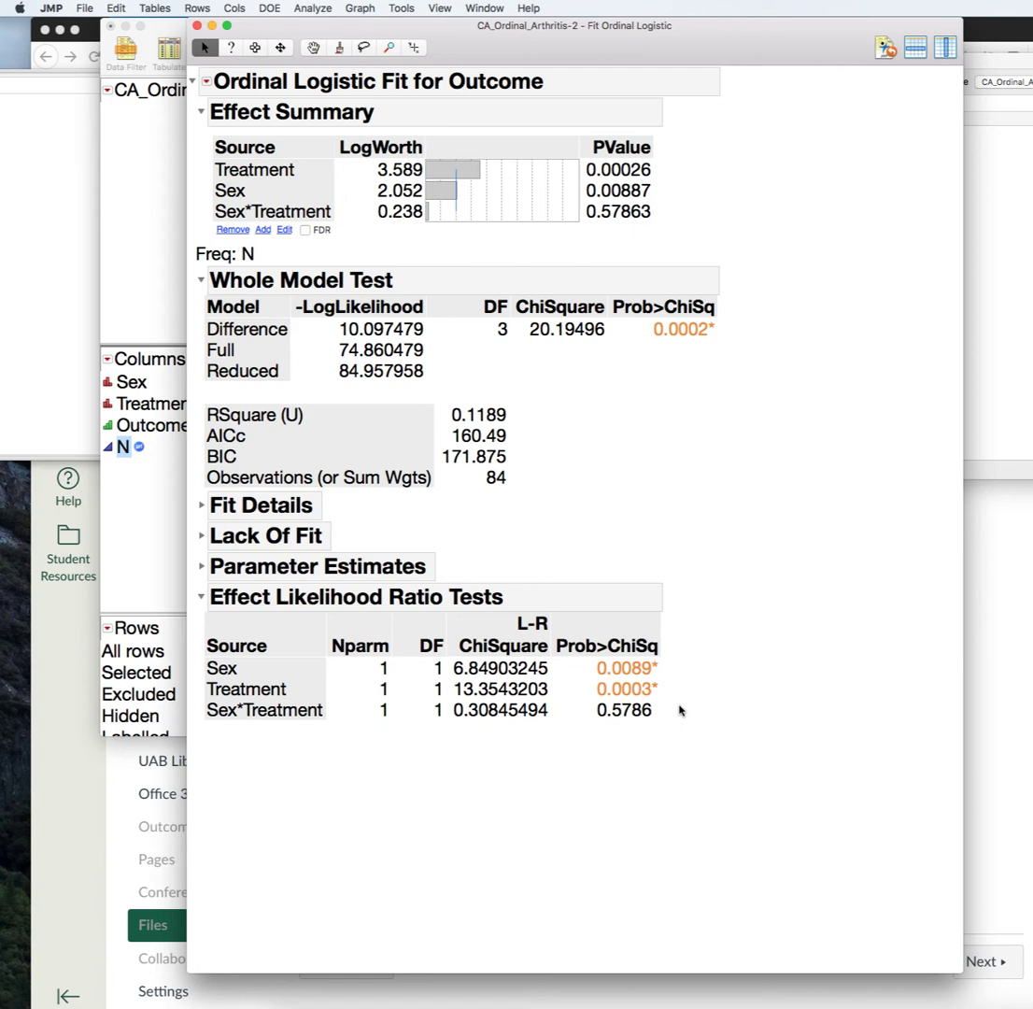
{"action": "mouse_move", "coordinate": [658, 690]}
{"action": "left_mouse_down"}
{"action": "mouse_move", "coordinate": [572, 699]}
{"action": "mouse_move", "coordinate": [678, 738]}
{"action": "mouse_move", "coordinate": [680, 707]}
{"action": "left_mouse_up"}
Add the Prediction Profiler to the ordinal logistic report and enlarge its plots for Sex and Treatment.
{"action": "left_click", "coordinate": [206, 84]}
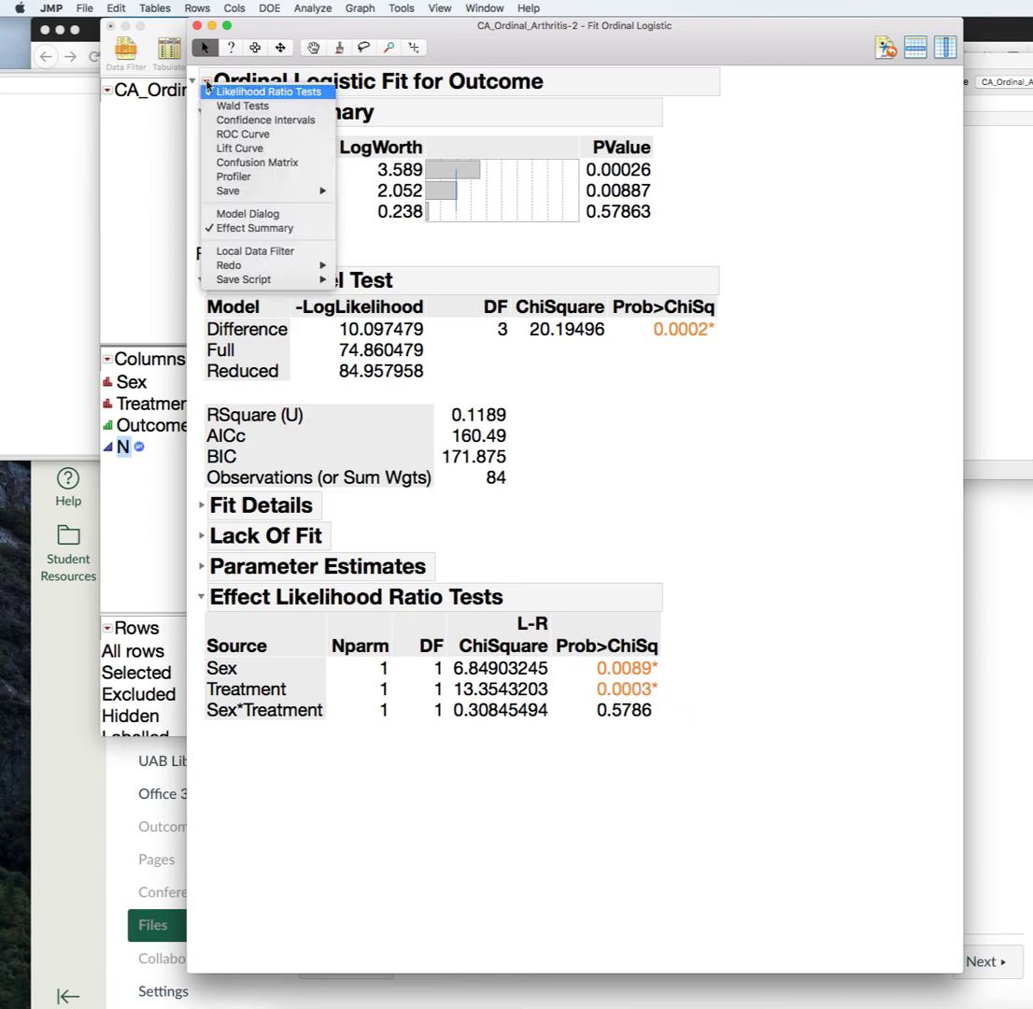
{"action": "left_click", "coordinate": [207, 84]}
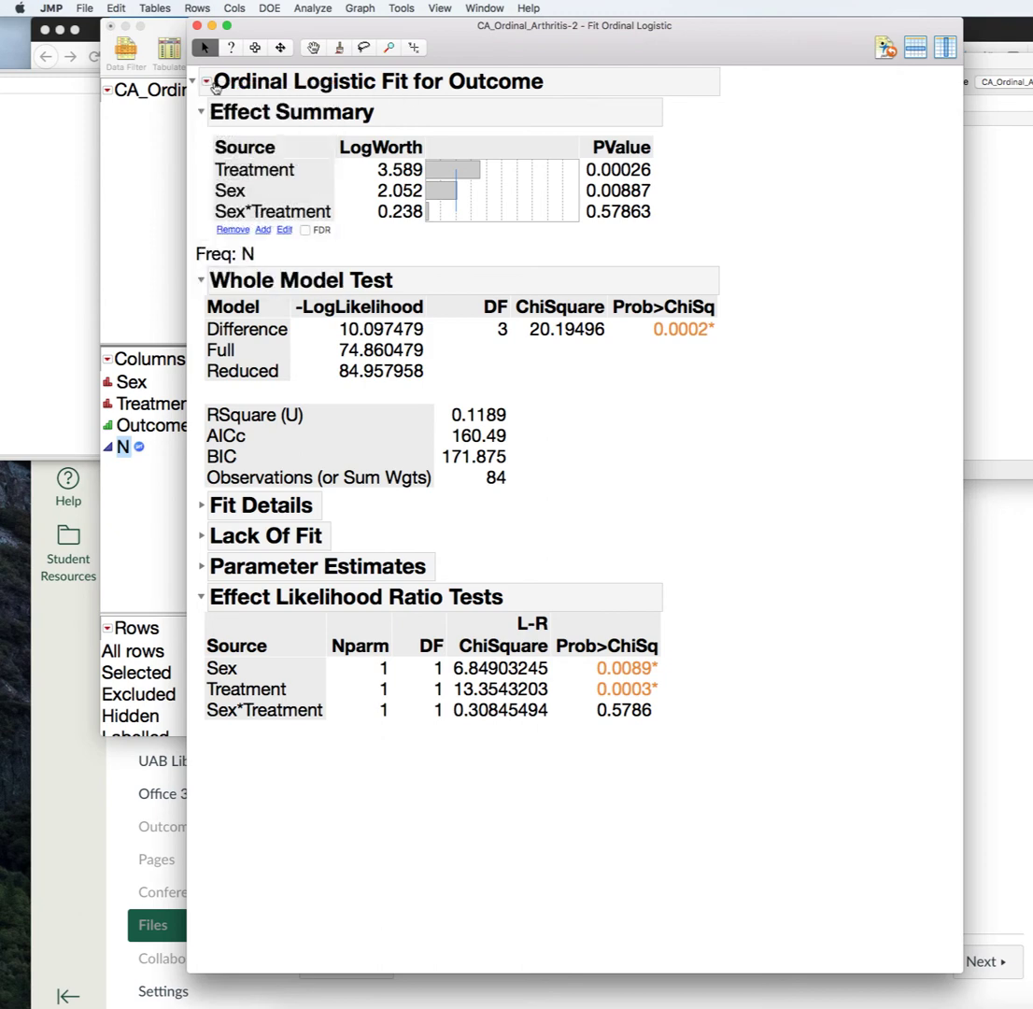
{"action": "left_click", "coordinate": [208, 85]}
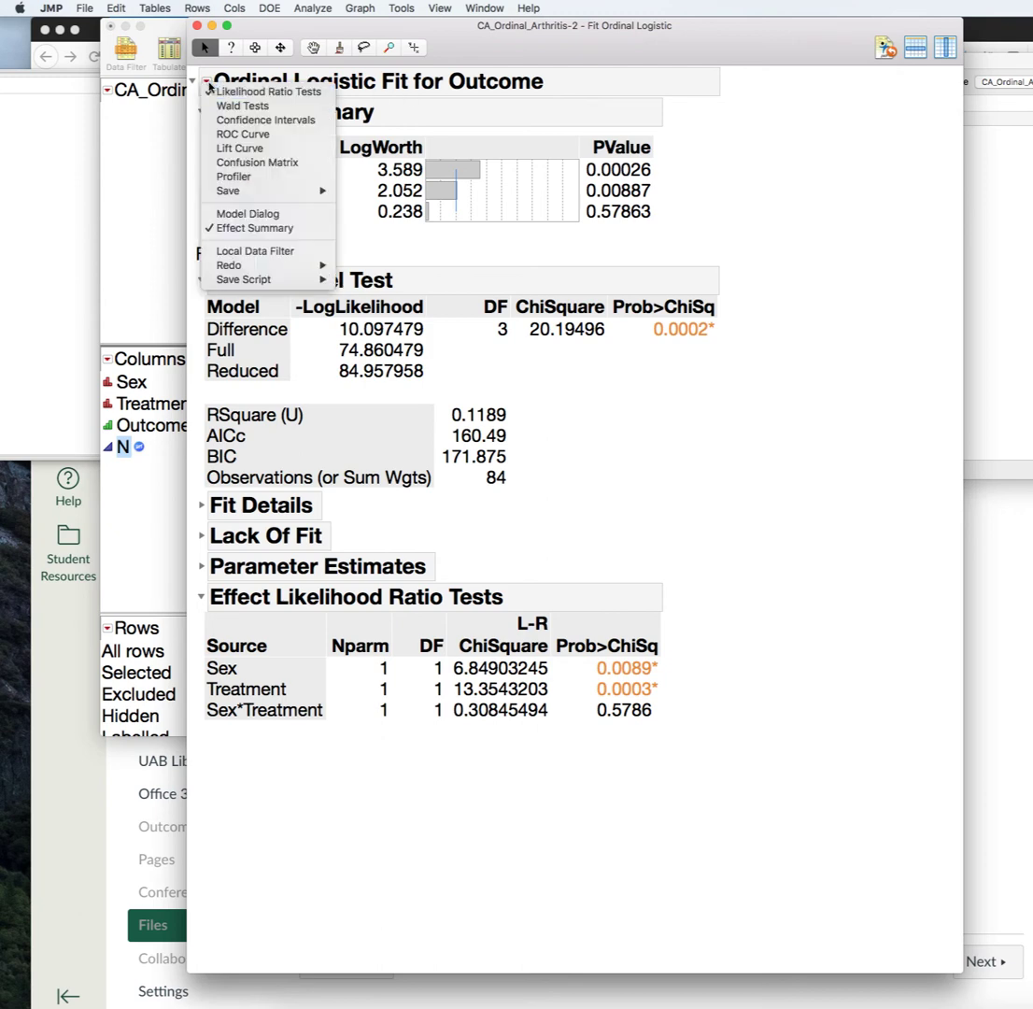
{"action": "left_click", "coordinate": [262, 183]}
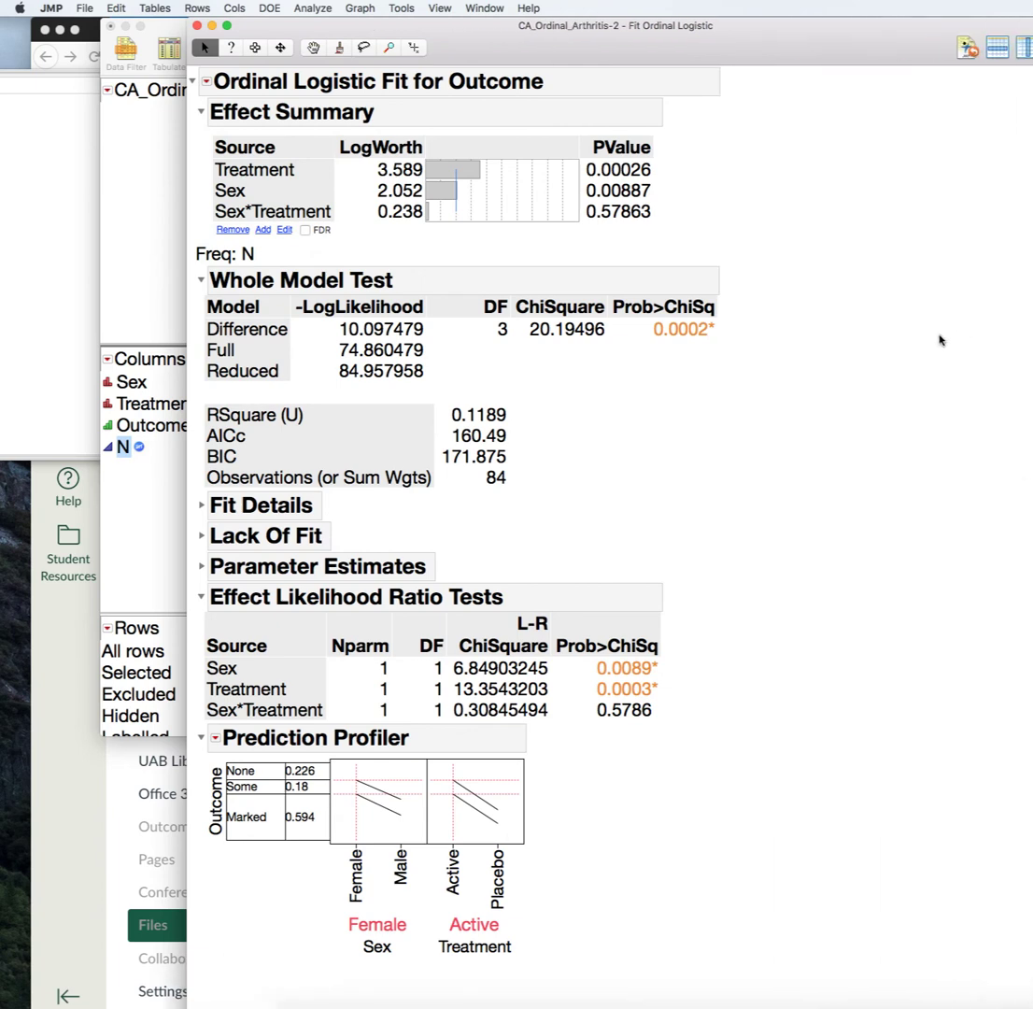
{"action": "left_click_drag", "start_coordinate": [526, 844], "coordinate": [717, 967]}
{"action": "scroll", "coordinate": [912, 710], "scroll_direction": "down", "scroll_amount": 3}
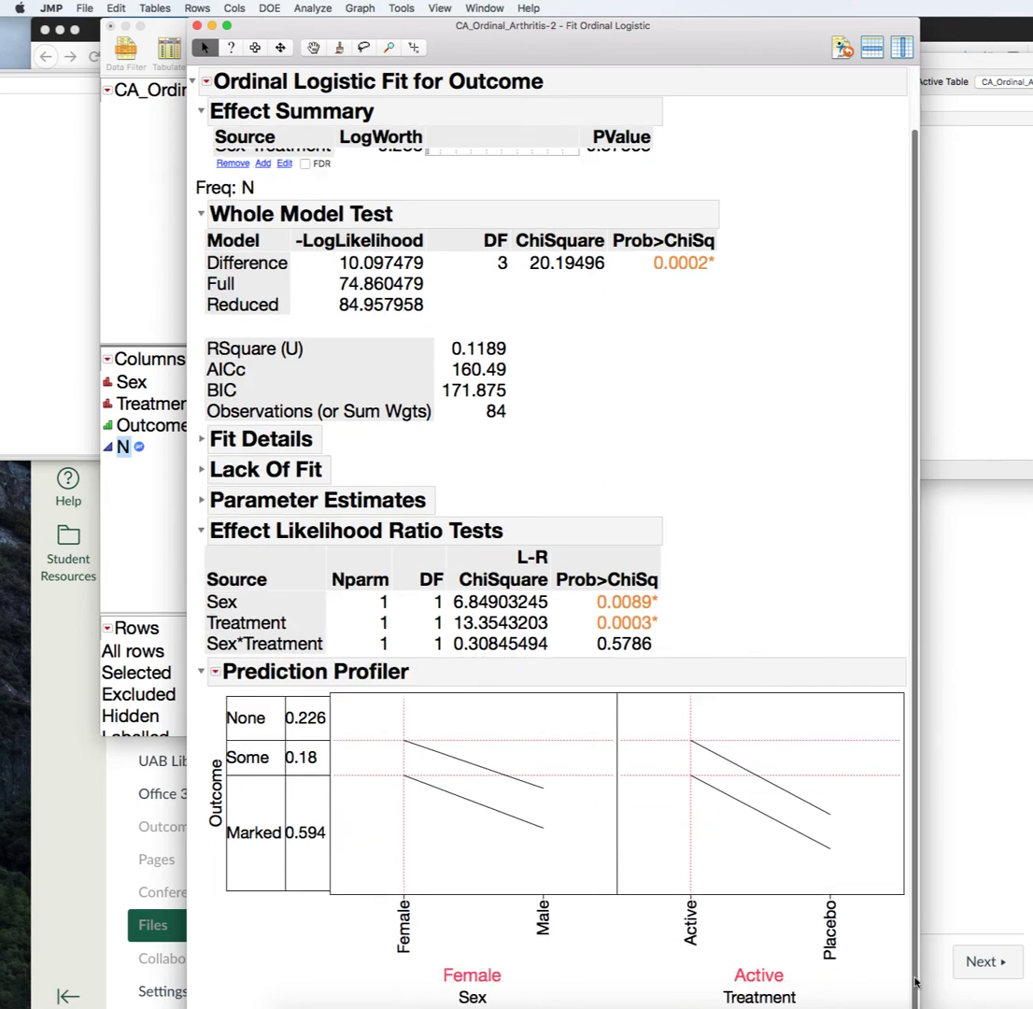
Show the Interaction Profiler beneath the Prediction Profiler and enlarge the Interaction Profiles plots.
{"action": "left_click", "coordinate": [215, 671]}
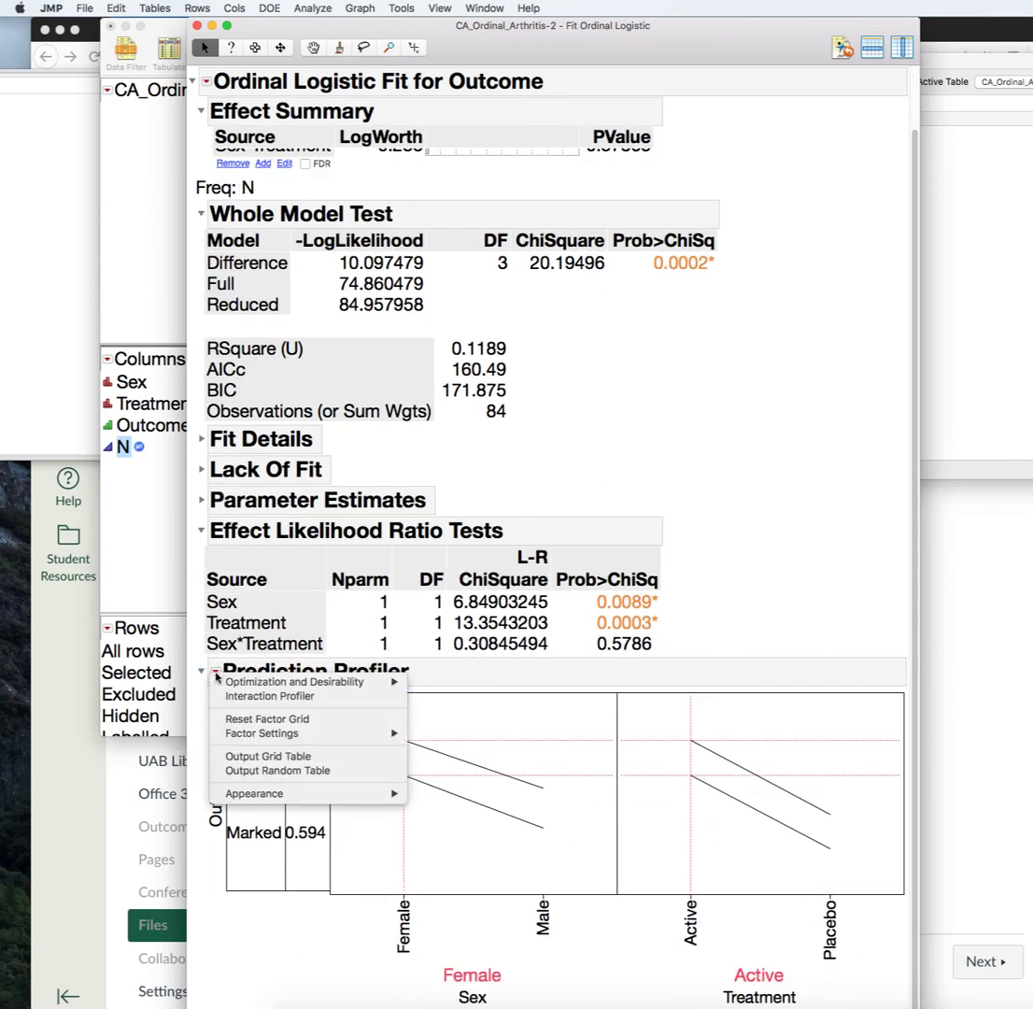
{"action": "left_click", "coordinate": [260, 697]}
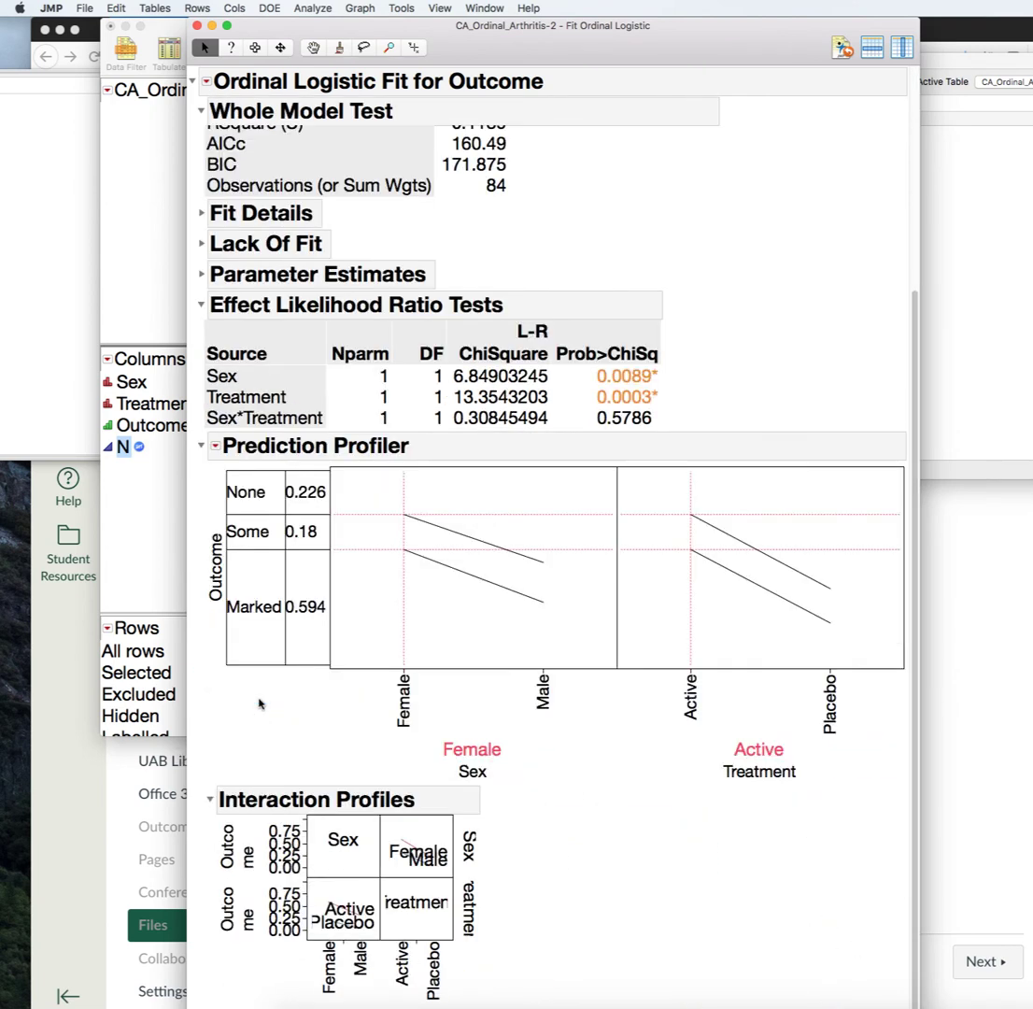
{"action": "left_click_drag", "start_coordinate": [448, 934], "coordinate": [1003, 871]}
{"action": "scroll", "coordinate": [1028, 790], "scroll_direction": "down", "scroll_amount": 5}
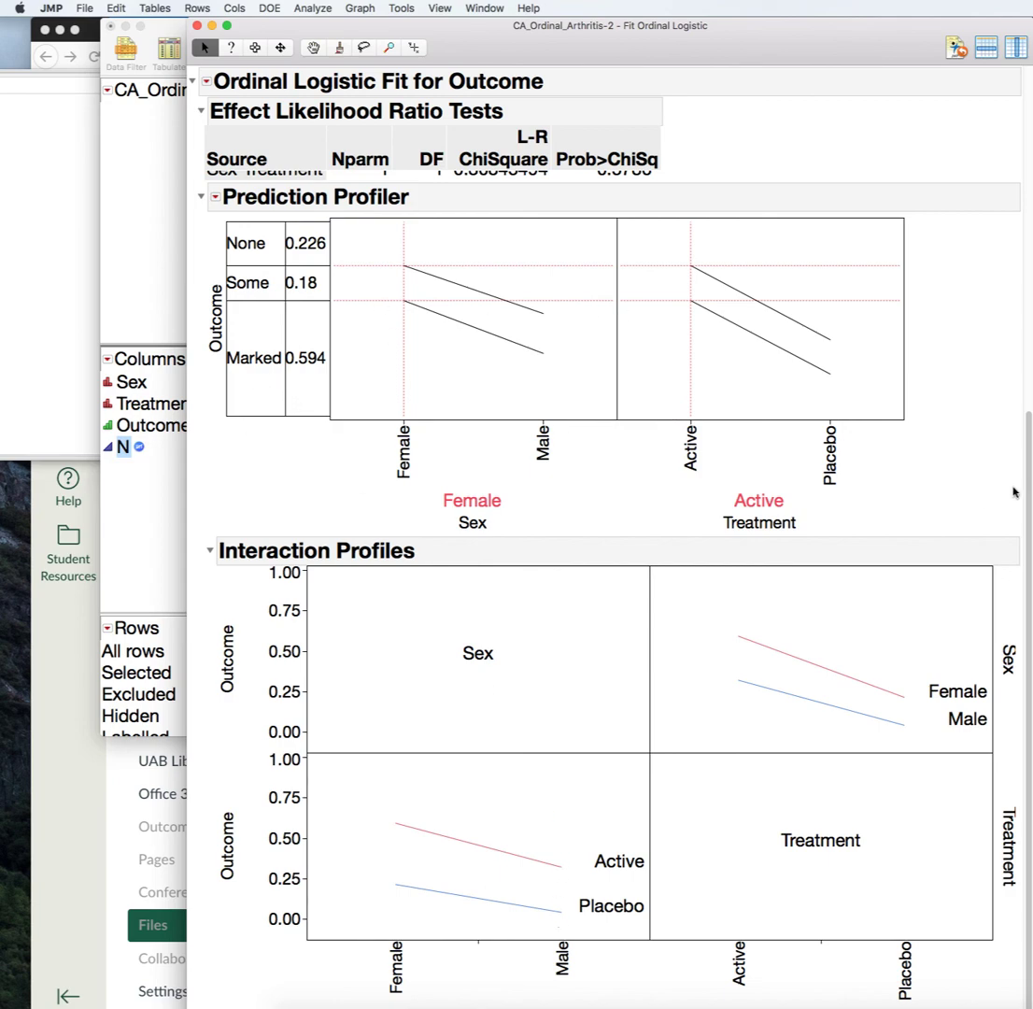
Remove the Sex*Treatment interaction from the model through the Effect Summary.
{"action": "scroll", "coordinate": [1014, 492], "scroll_direction": "up", "scroll_amount": 10}
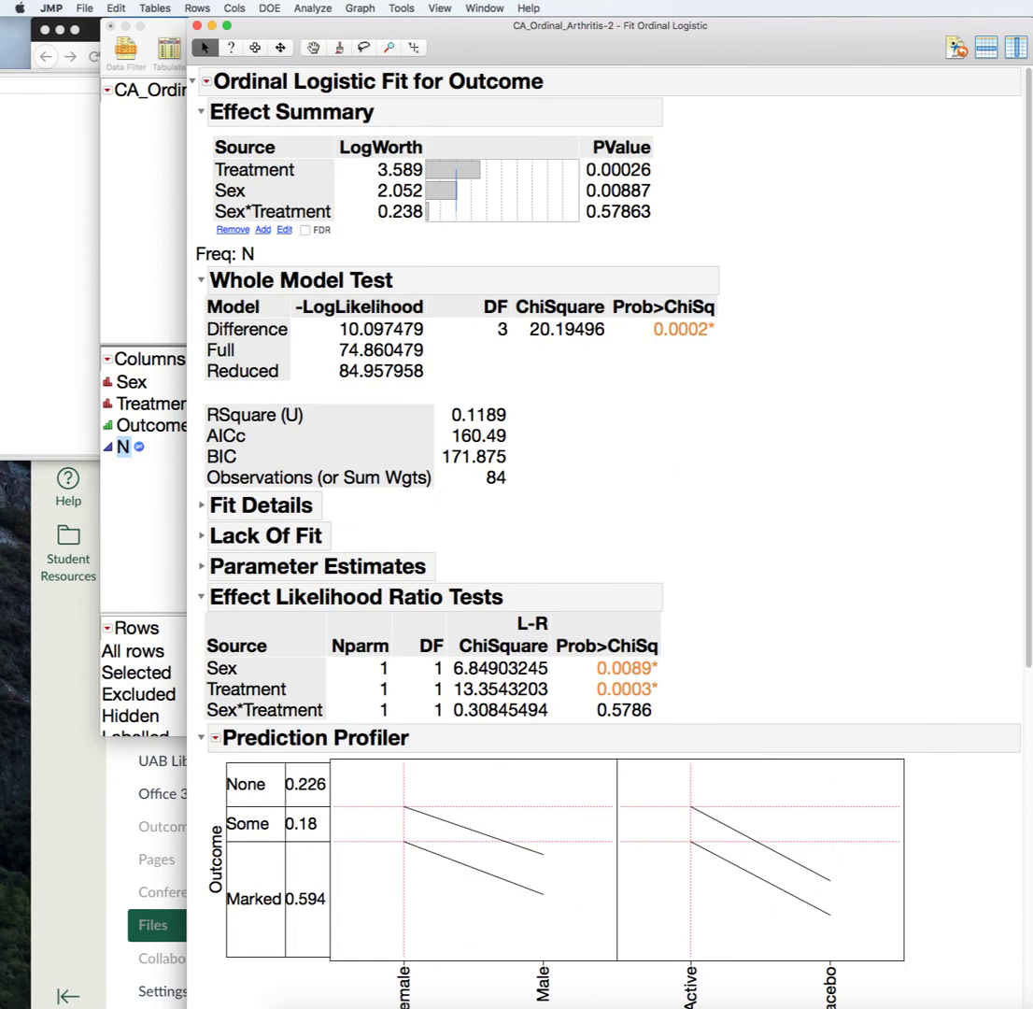
{"action": "left_click", "coordinate": [319, 216]}
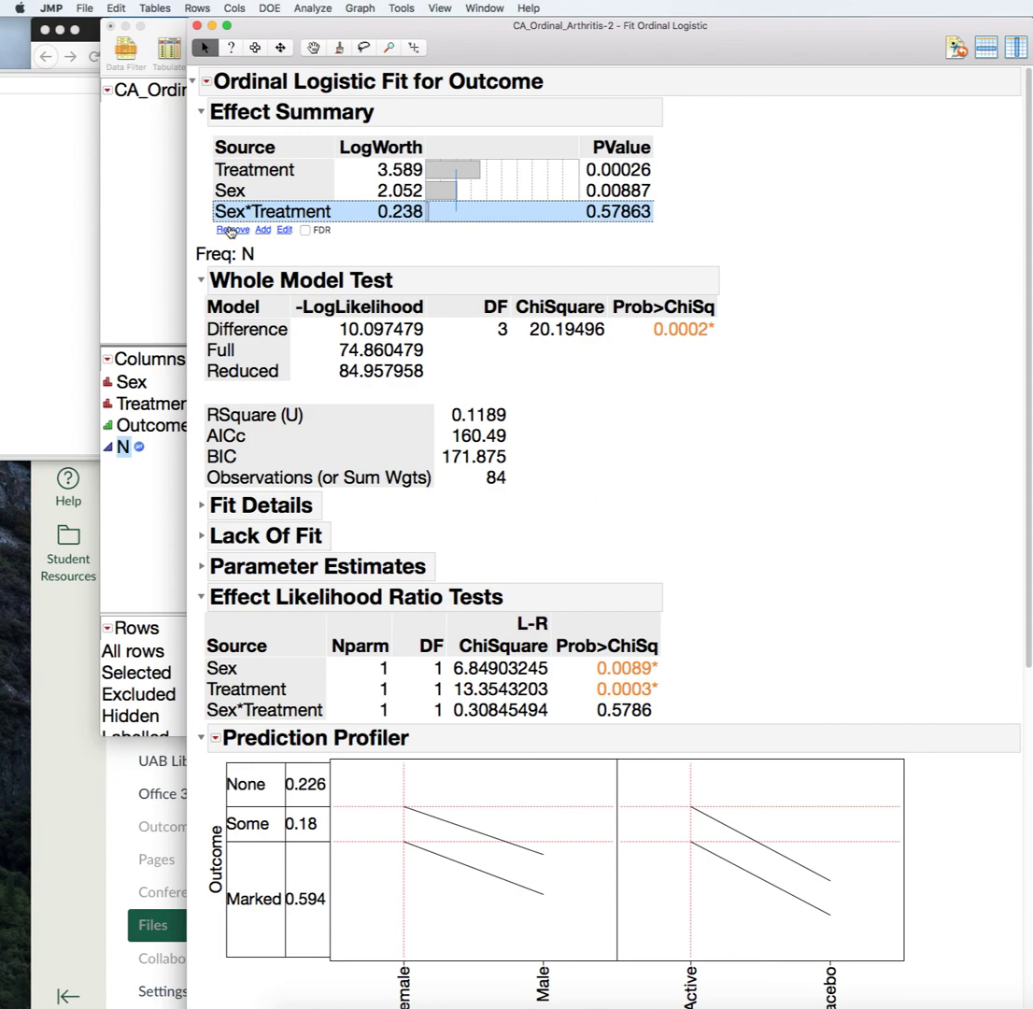
{"action": "left_click", "coordinate": [230, 231]}
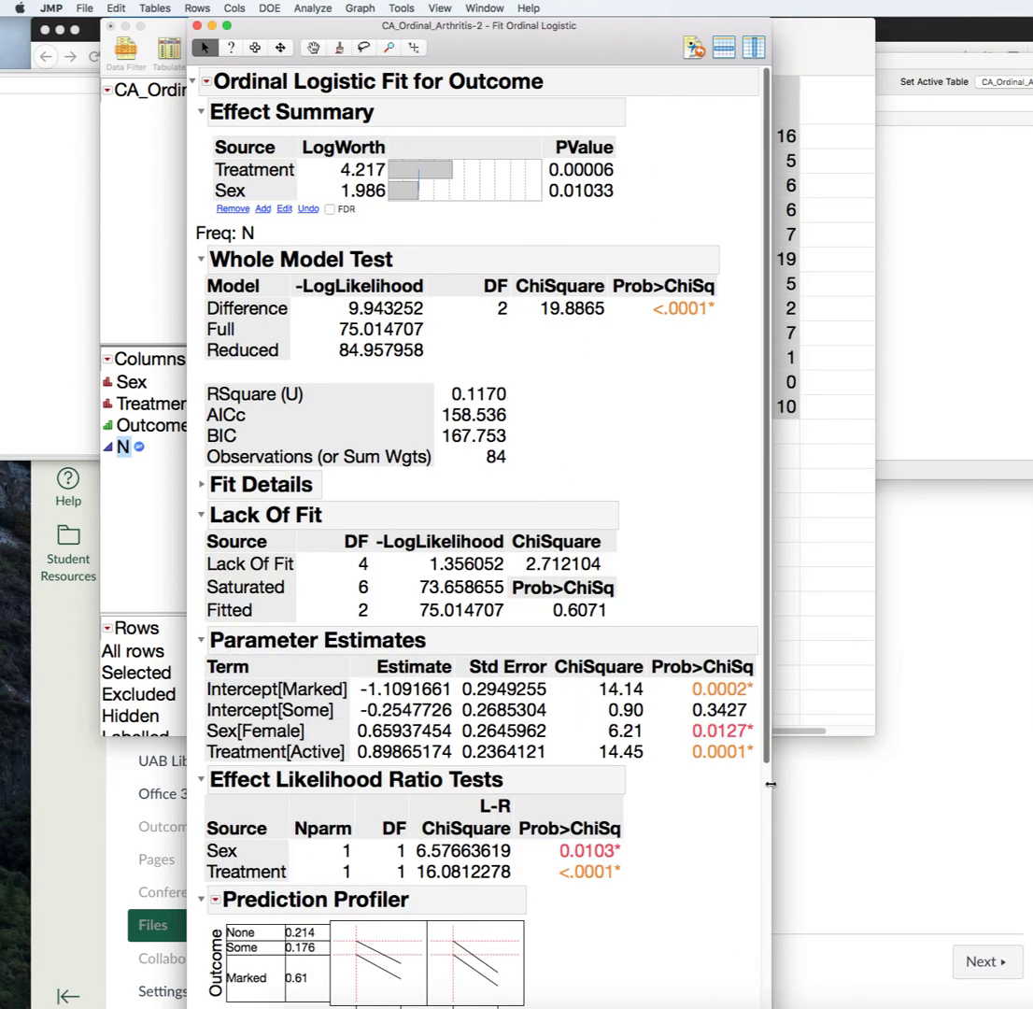
Enlarge the Prediction Profiler plots of the reduced model and widen the report window to fit them.
{"action": "left_click_drag", "start_coordinate": [768, 761], "coordinate": [981, 747]}
{"action": "scroll", "coordinate": [981, 747], "scroll_direction": "down", "scroll_amount": 5}
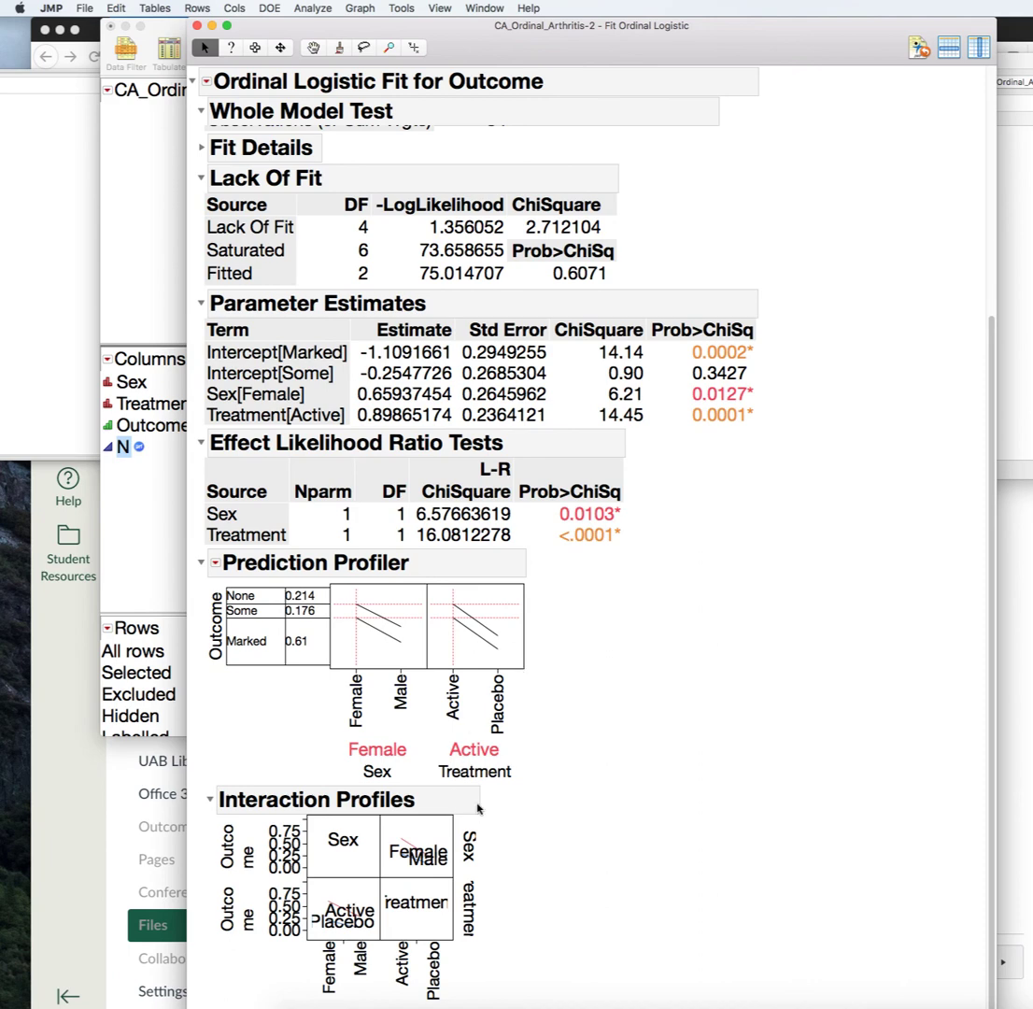
{"action": "left_click_drag", "start_coordinate": [521, 662], "coordinate": [768, 892]}
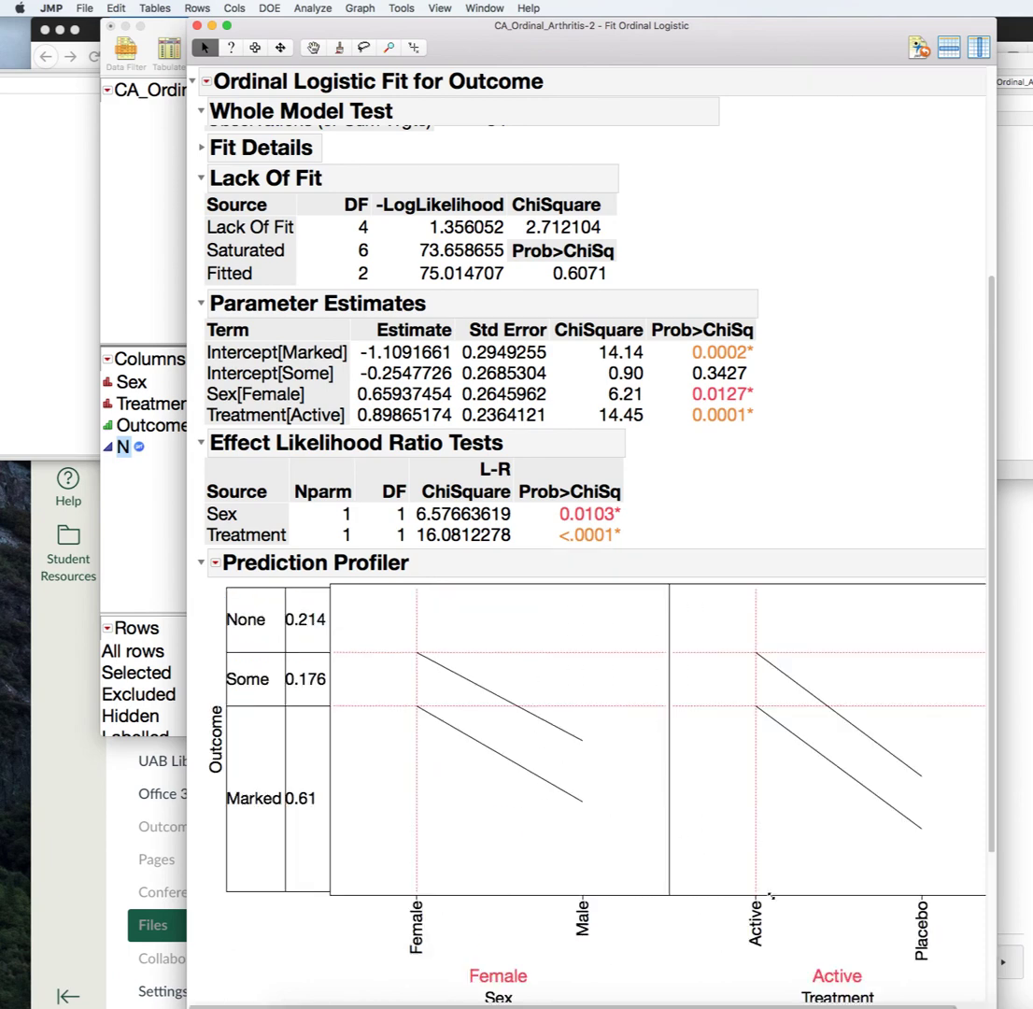
{"action": "left_click_drag", "start_coordinate": [990, 755], "coordinate": [1031, 755]}
{"action": "scroll", "coordinate": [560, 607], "scroll_direction": "down", "scroll_amount": 5}
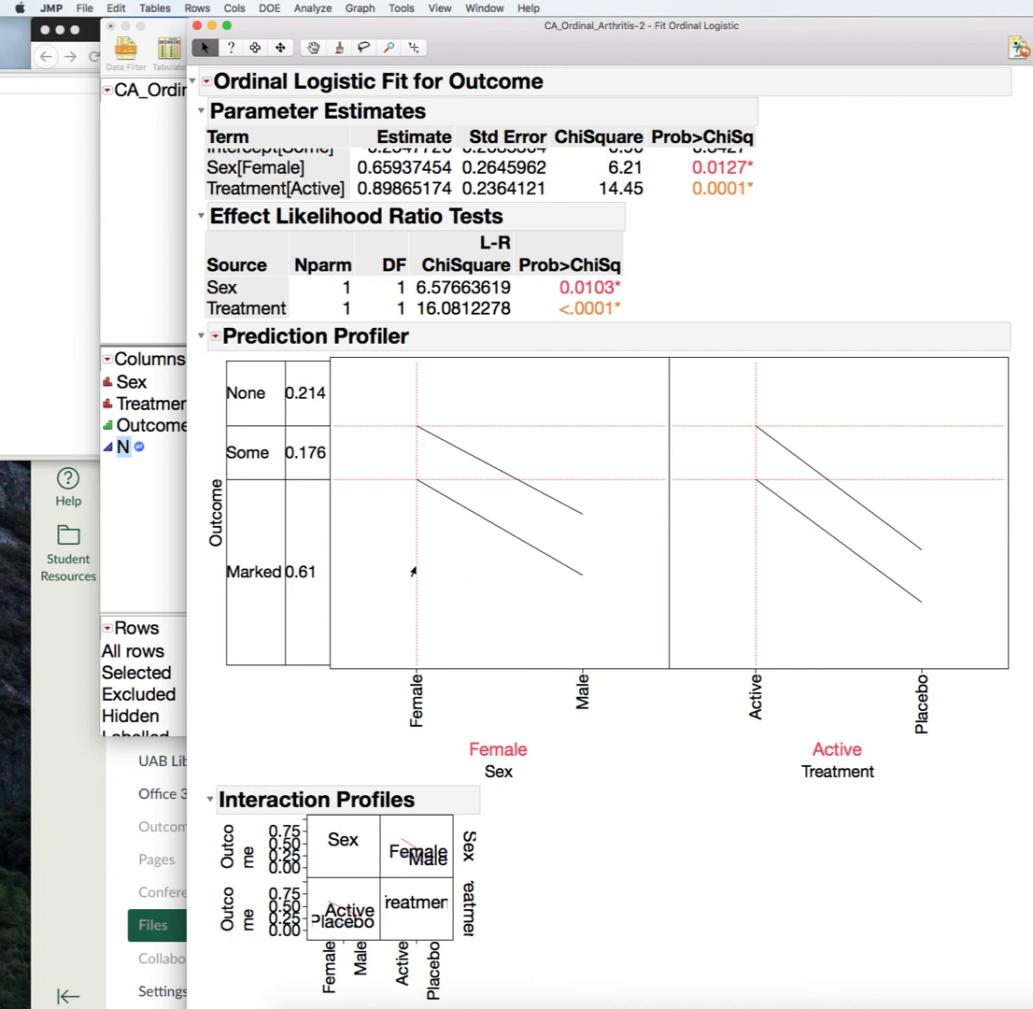
Explore the Prediction Profiler at Male with Active, Male with Placebo, and Female with Placebo.
{"action": "left_click_drag", "start_coordinate": [436, 505], "coordinate": [550, 587]}
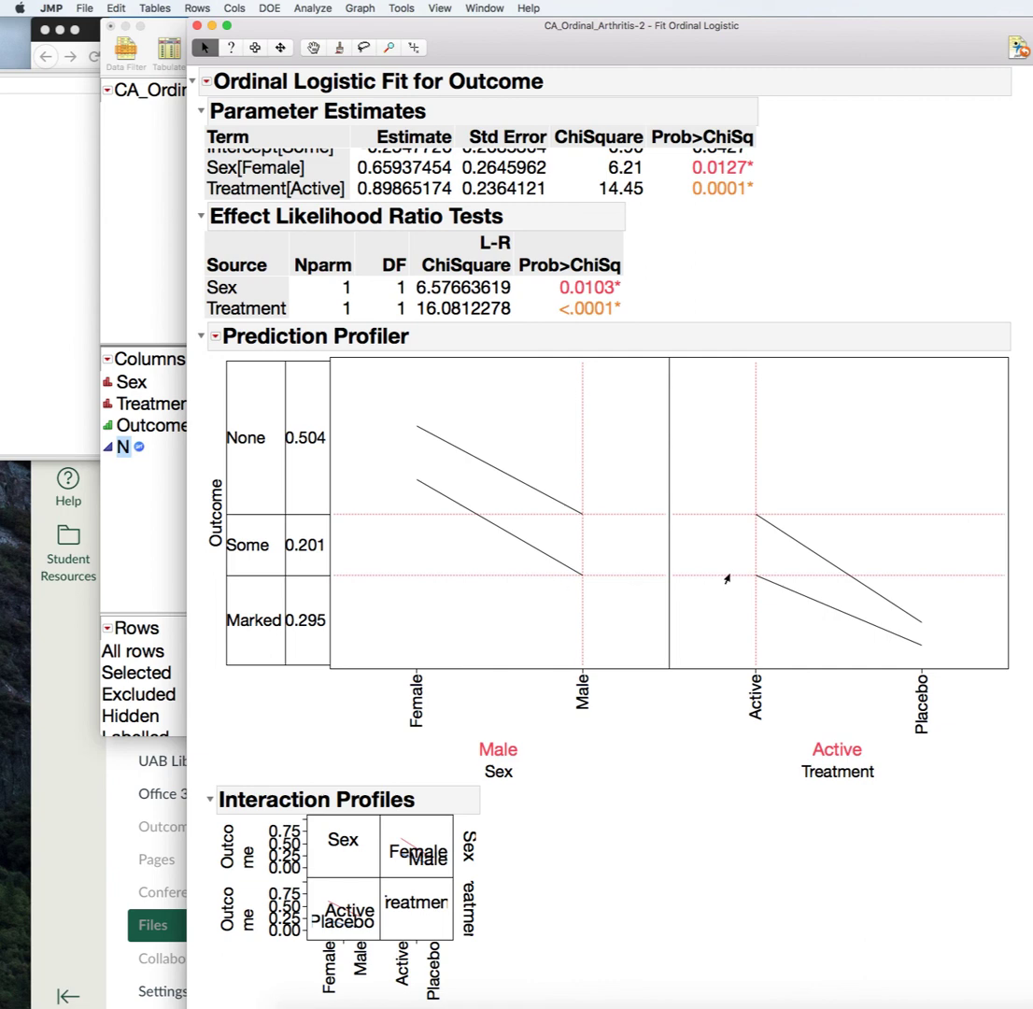
{"action": "left_click_drag", "start_coordinate": [754, 579], "coordinate": [904, 631]}
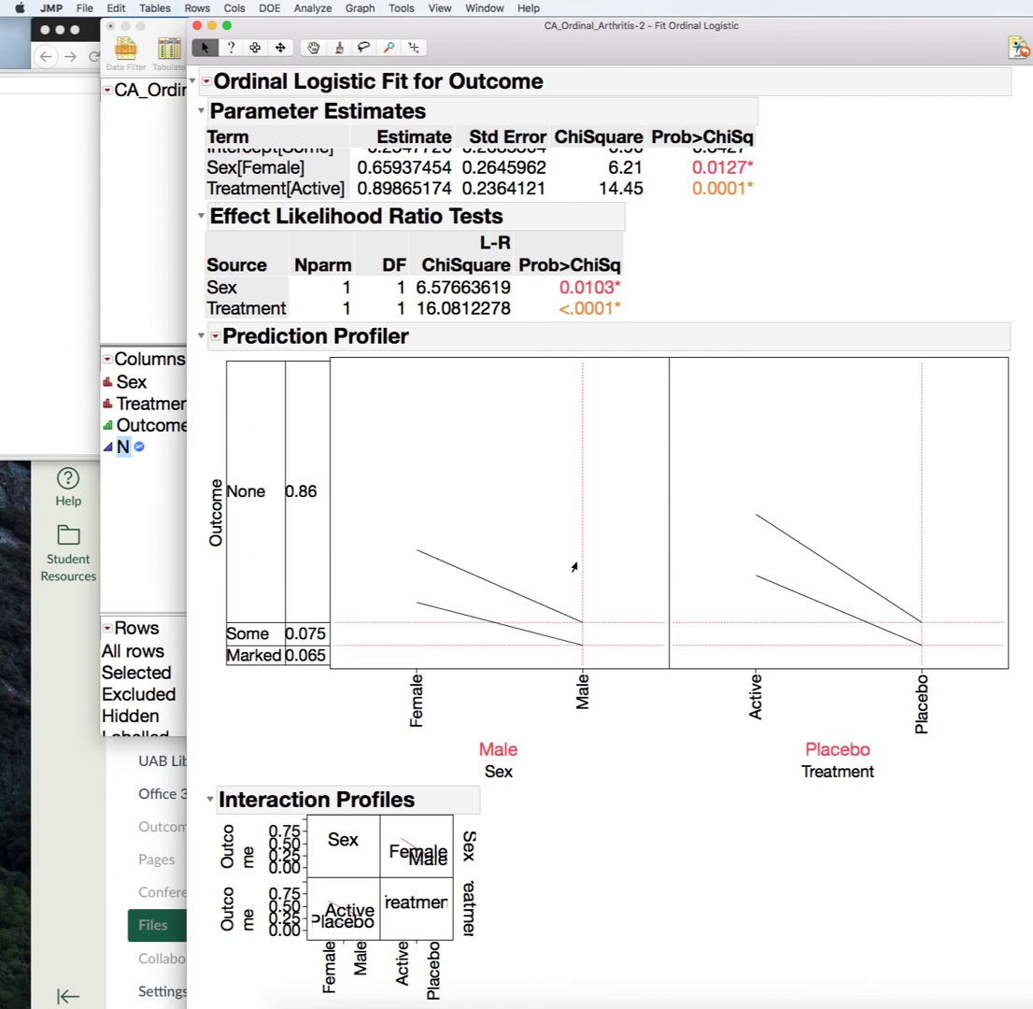
{"action": "left_click_drag", "start_coordinate": [581, 563], "coordinate": [419, 572]}
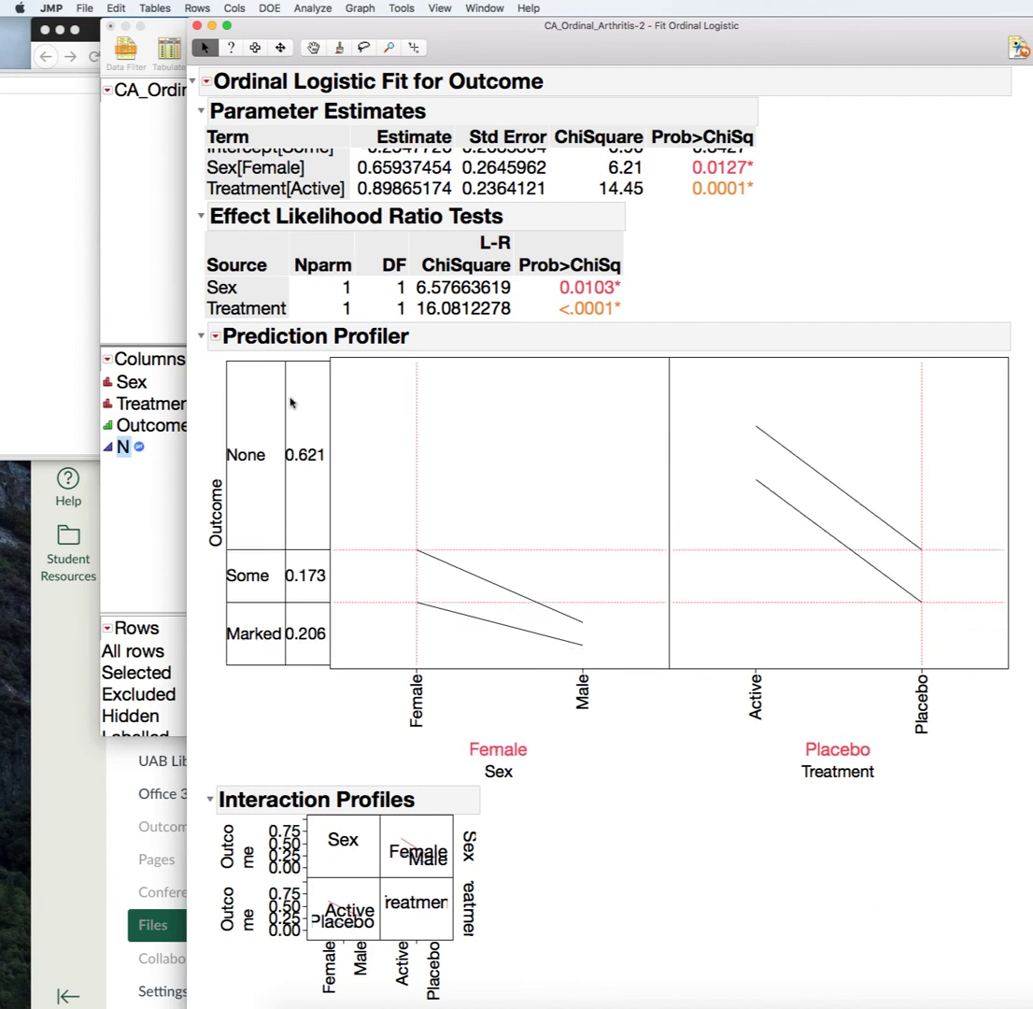
Output the Prediction Profiler's grid table and enlarge its window to examine the outcome probabilities for each Sex and Treatment combination.
{"action": "left_click", "coordinate": [215, 340]}
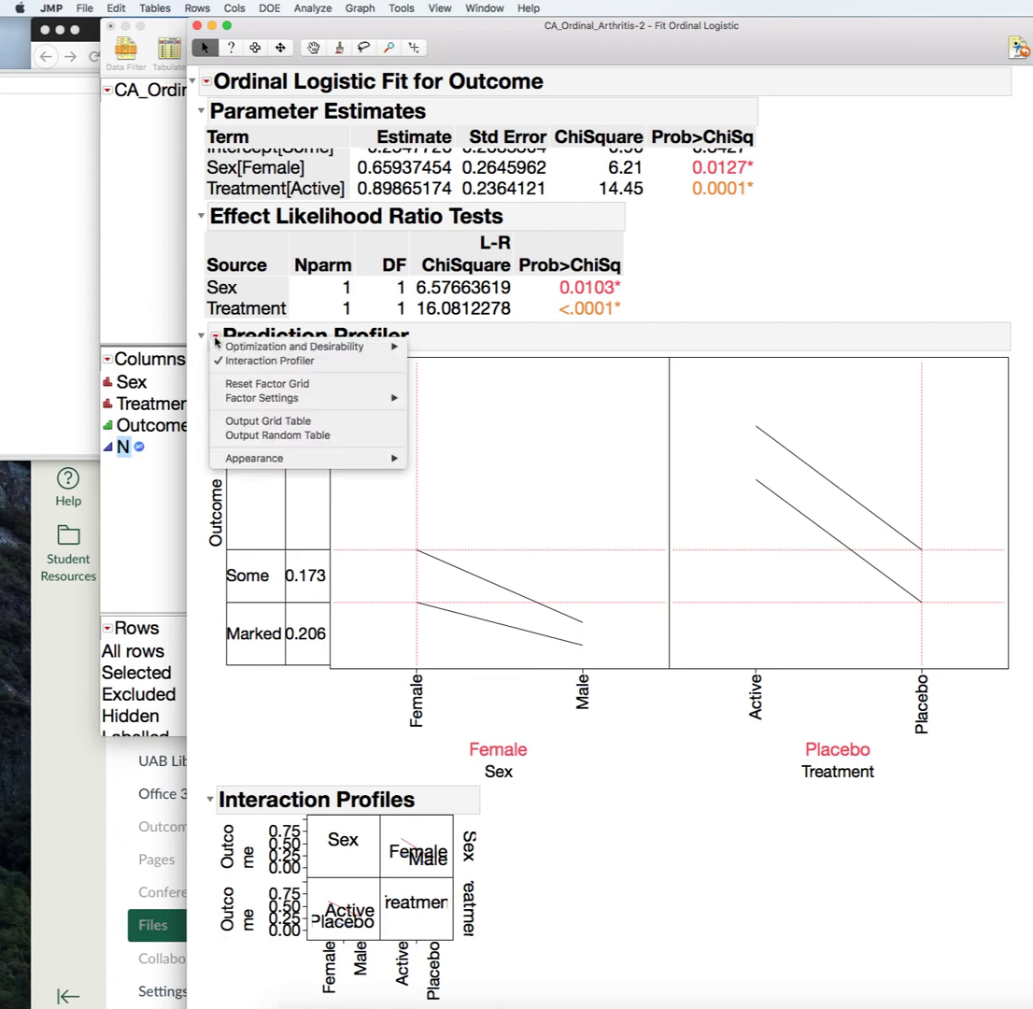
{"action": "left_click", "coordinate": [296, 425]}
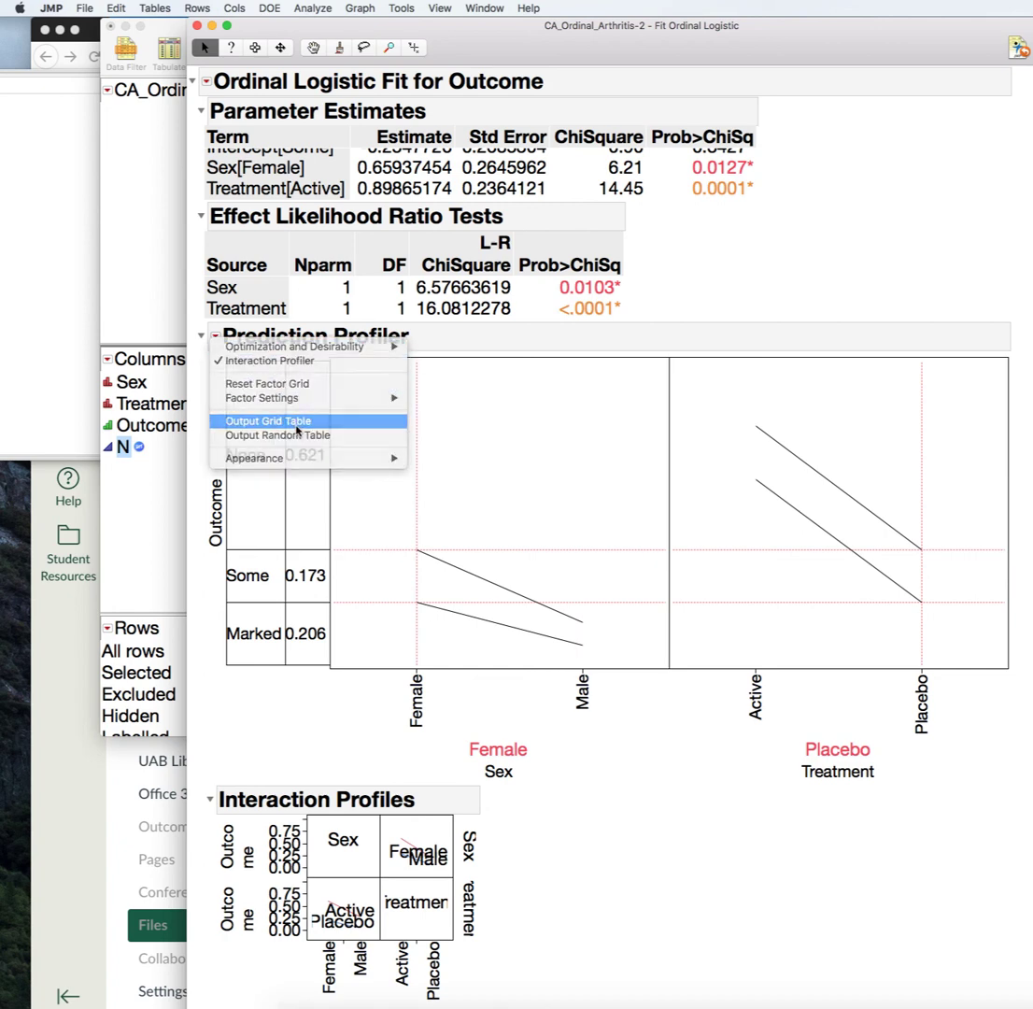
{"action": "left_click_drag", "start_coordinate": [558, 58], "coordinate": [500, 45]}
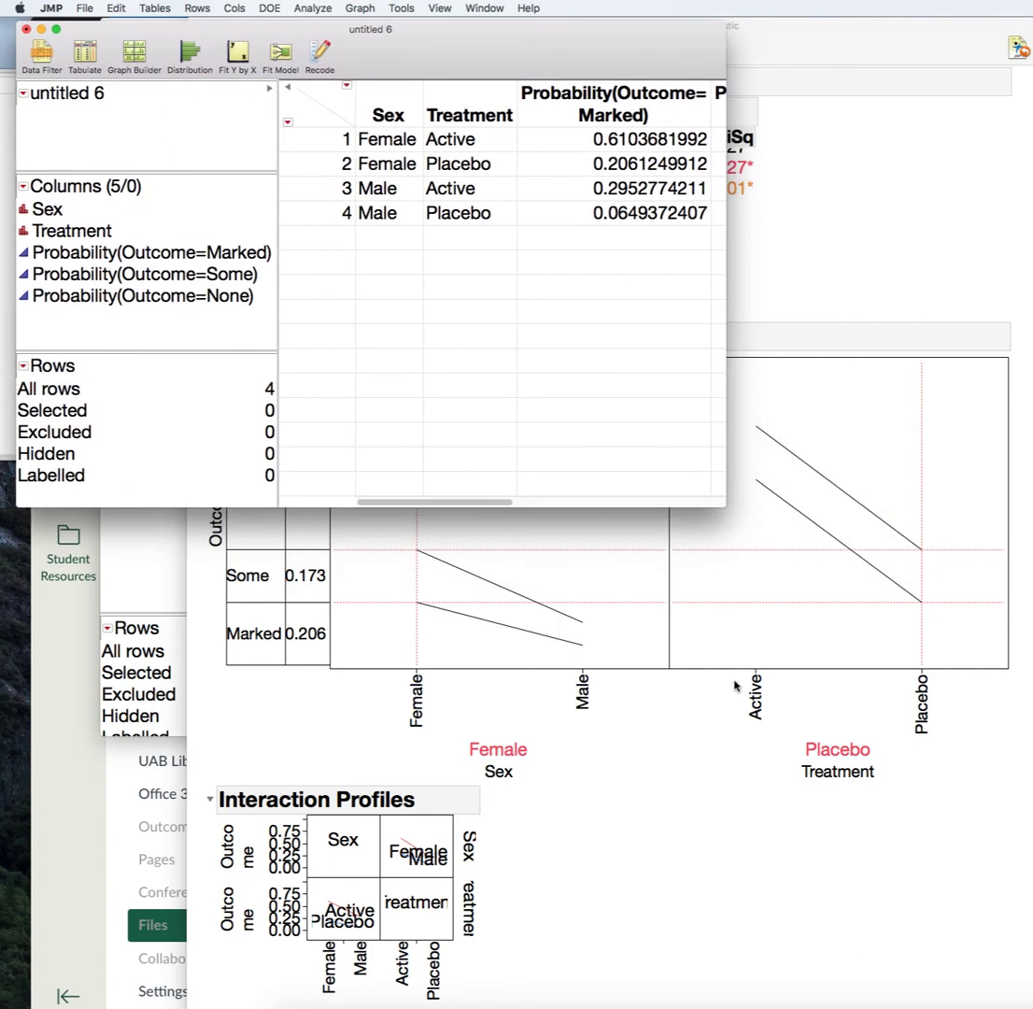
{"action": "left_click_drag", "start_coordinate": [725, 504], "coordinate": [1027, 598]}
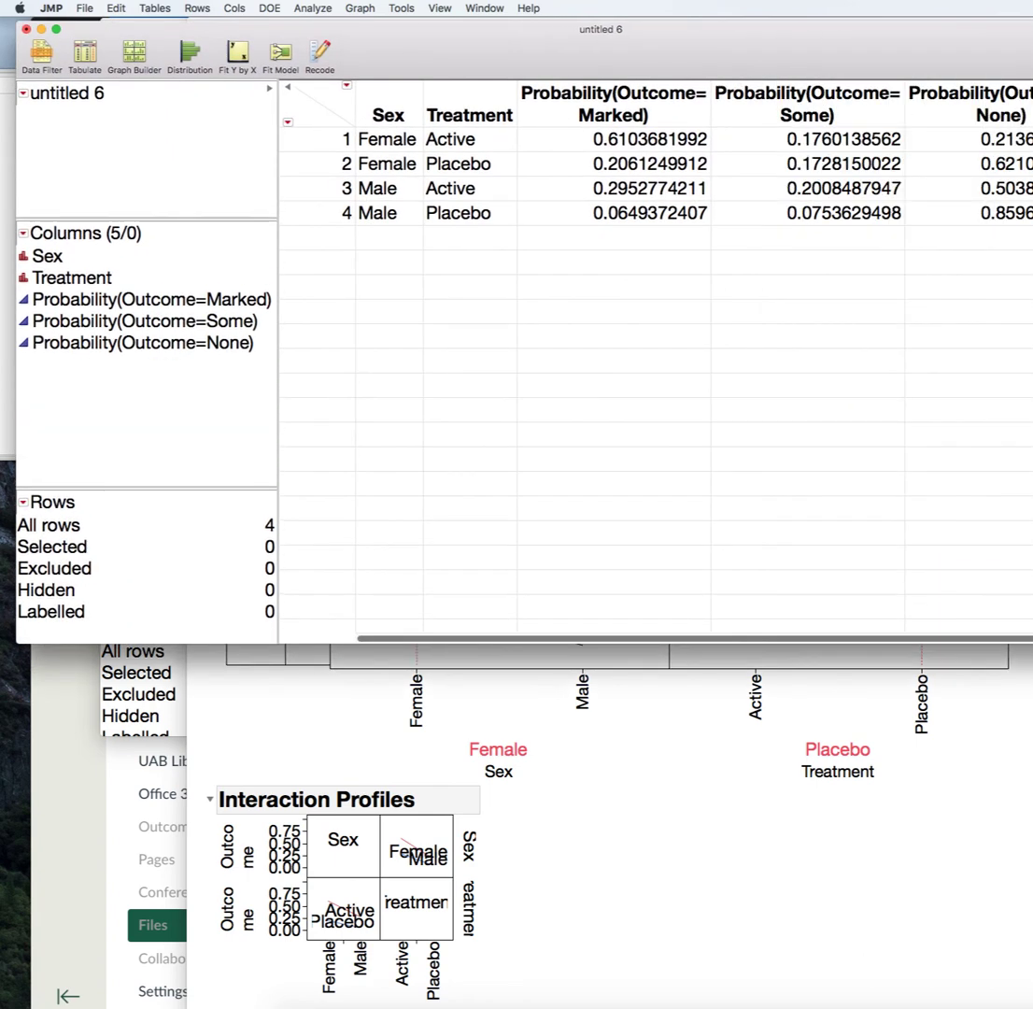
{"action": "left_click_drag", "start_coordinate": [897, 65], "coordinate": [728, 73]}
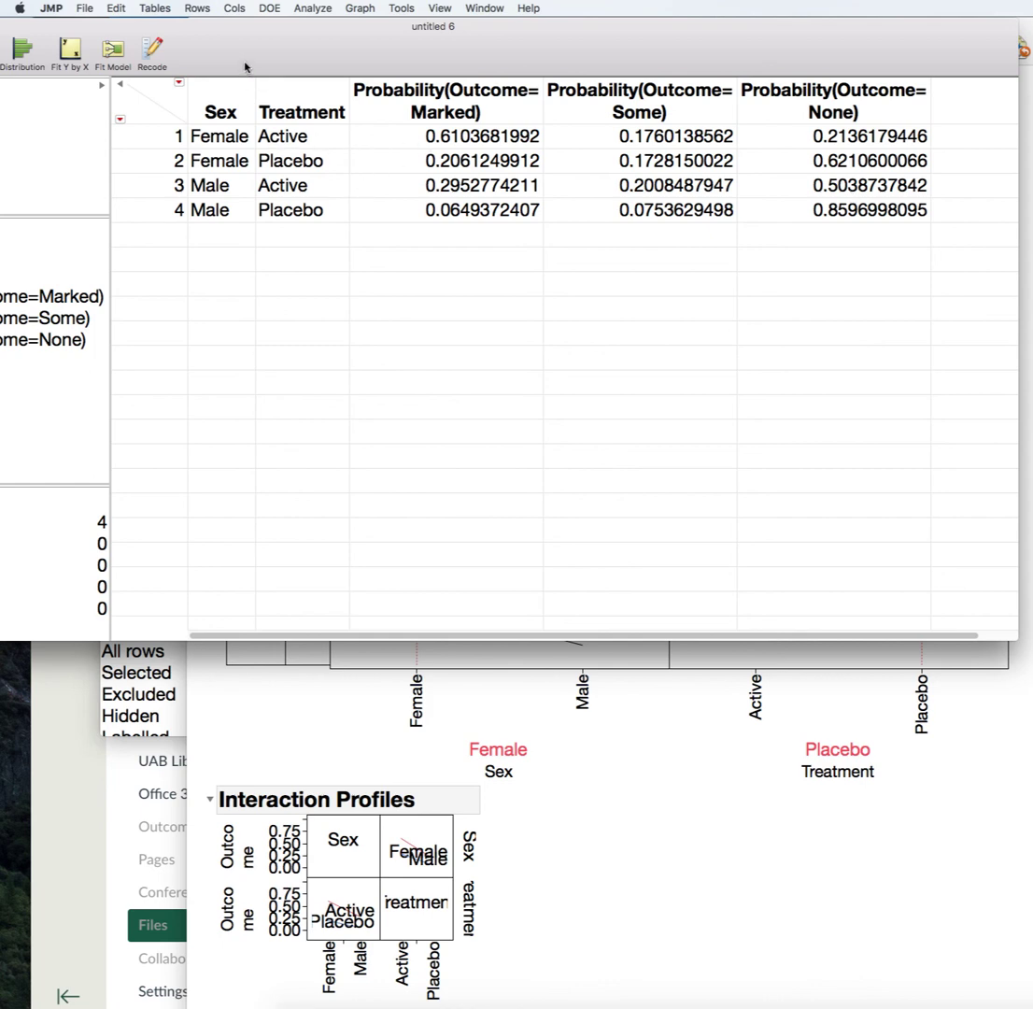
{"action": "left_click_drag", "start_coordinate": [246, 64], "coordinate": [281, 64]}
{"action": "left_click_drag", "start_coordinate": [28, 34], "coordinate": [160, 34]}
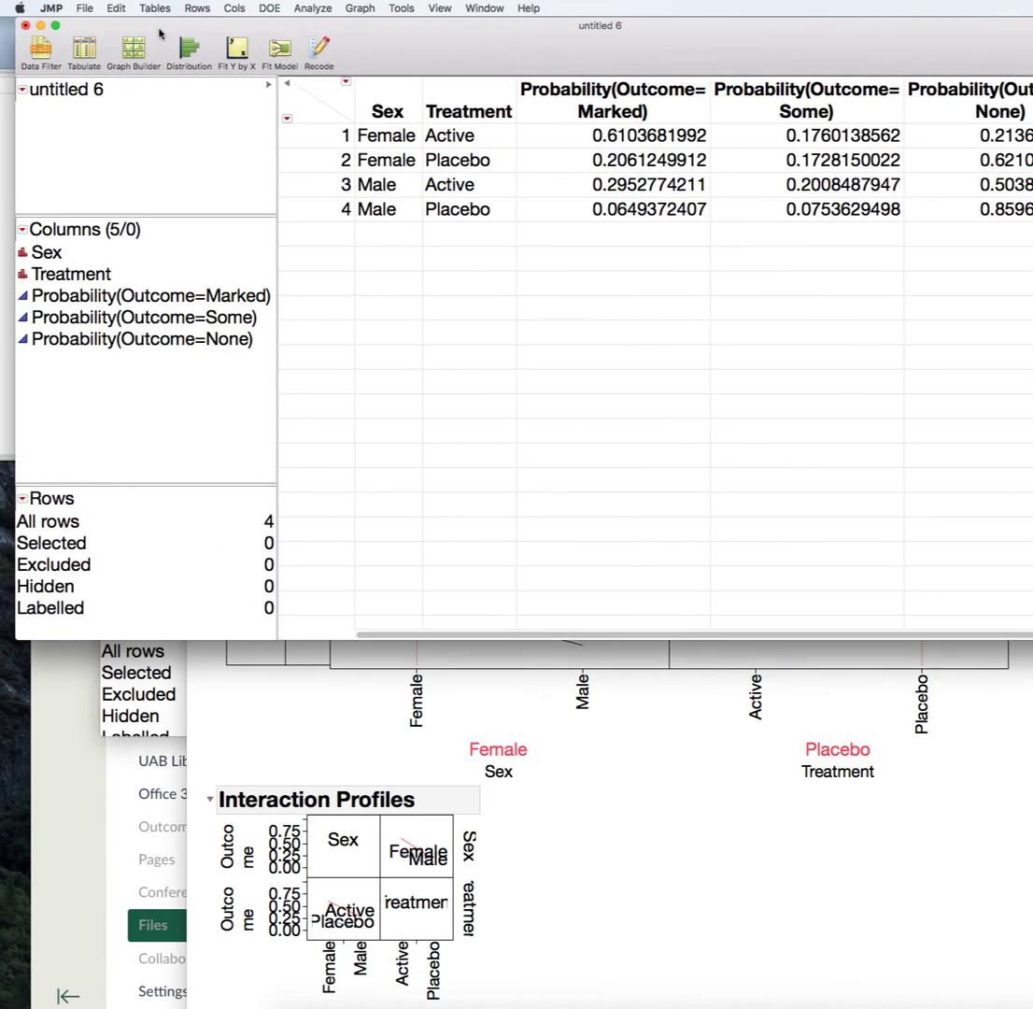
Close the grid table without saving and bring the CA_Ordinal_Arthritis-2 data table to the front.
{"action": "left_click", "coordinate": [25, 28]}
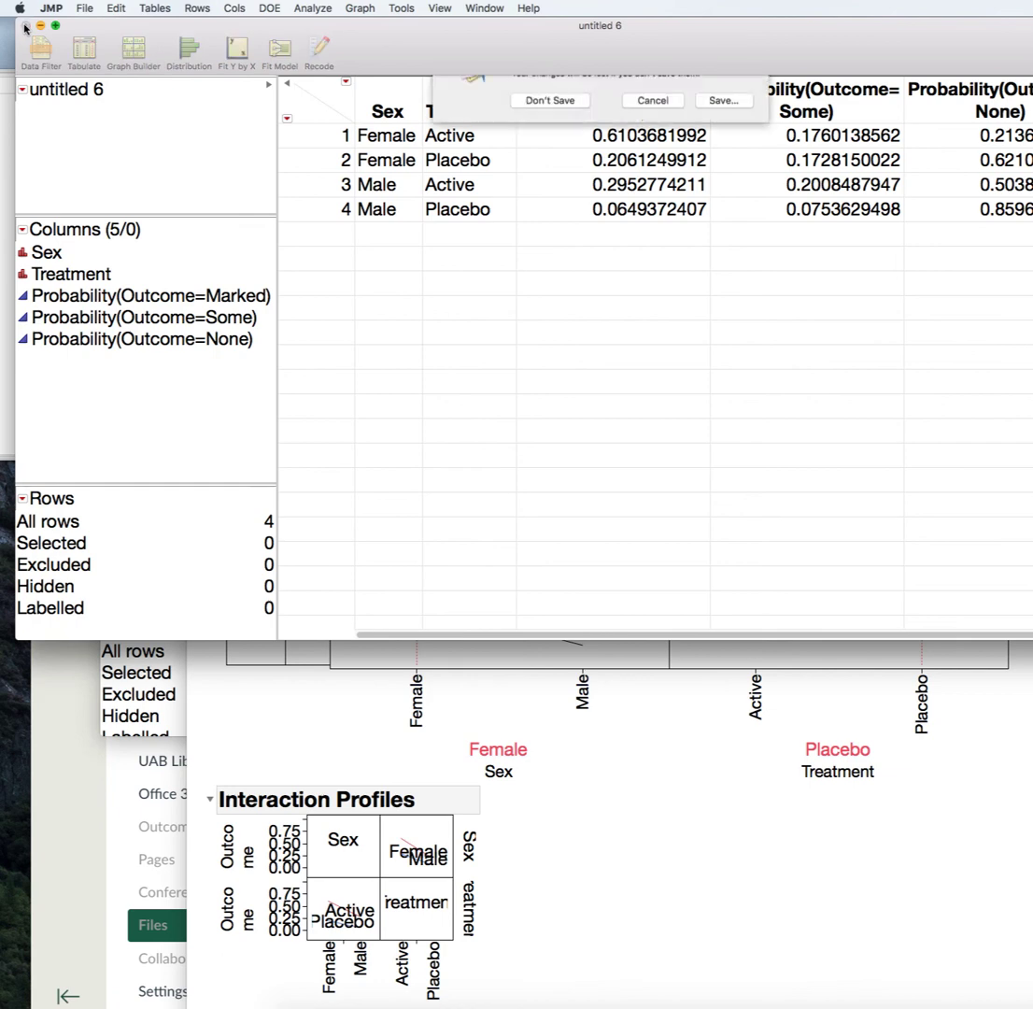
{"action": "left_click", "coordinate": [546, 152]}
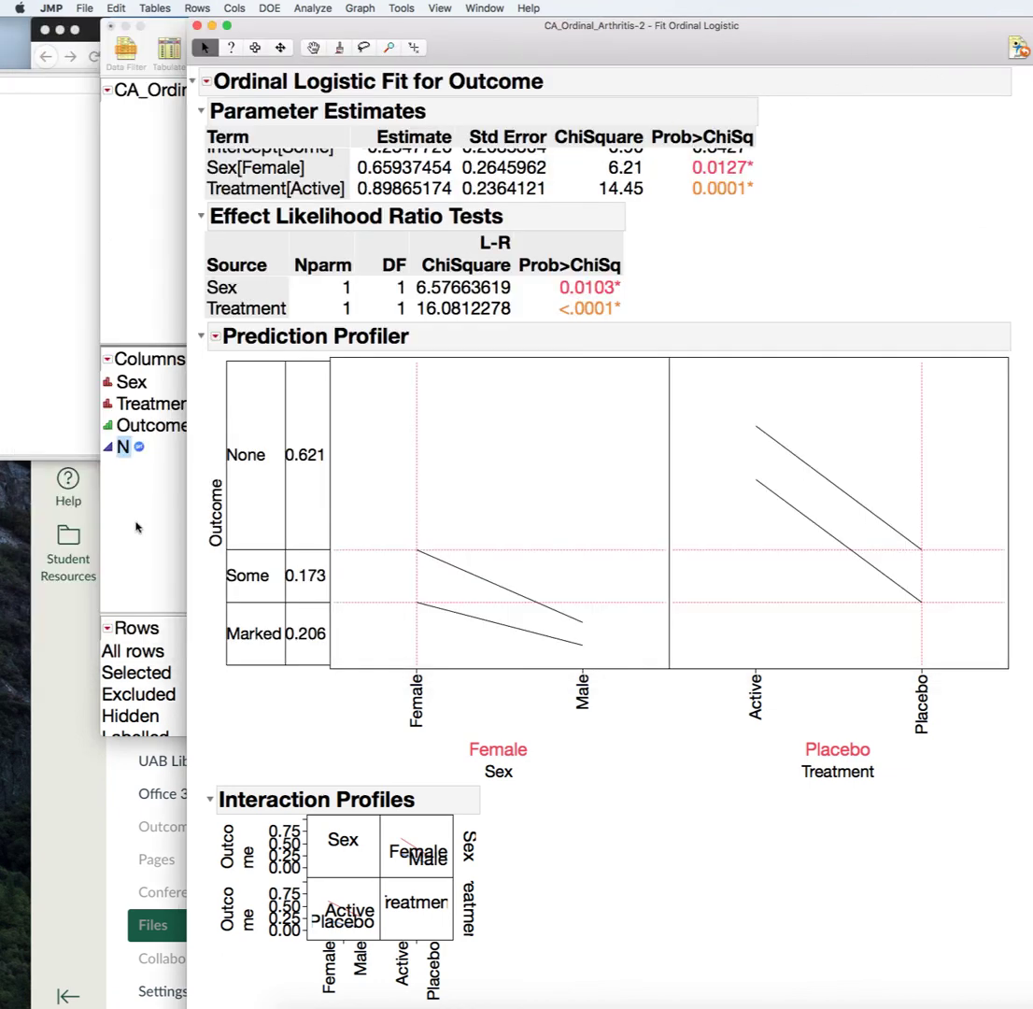
{"action": "left_click", "coordinate": [120, 456]}
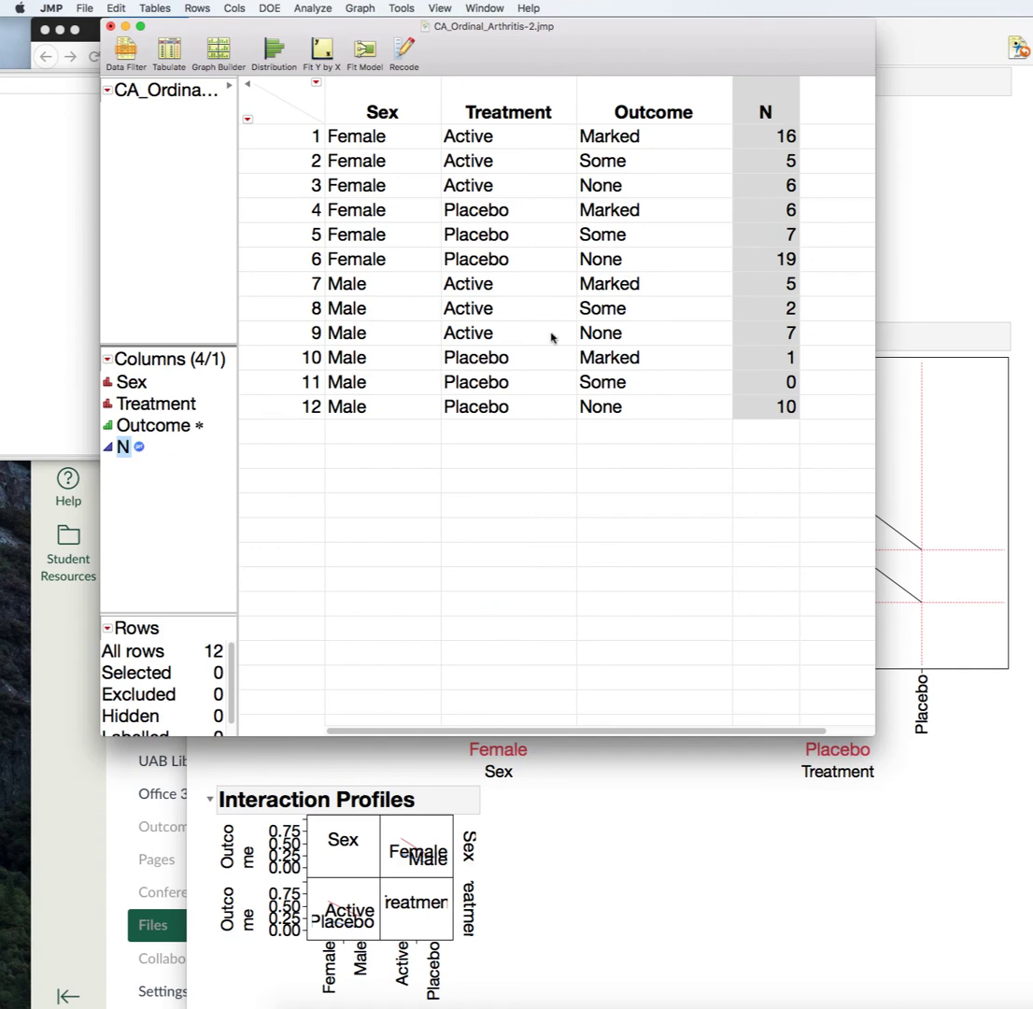